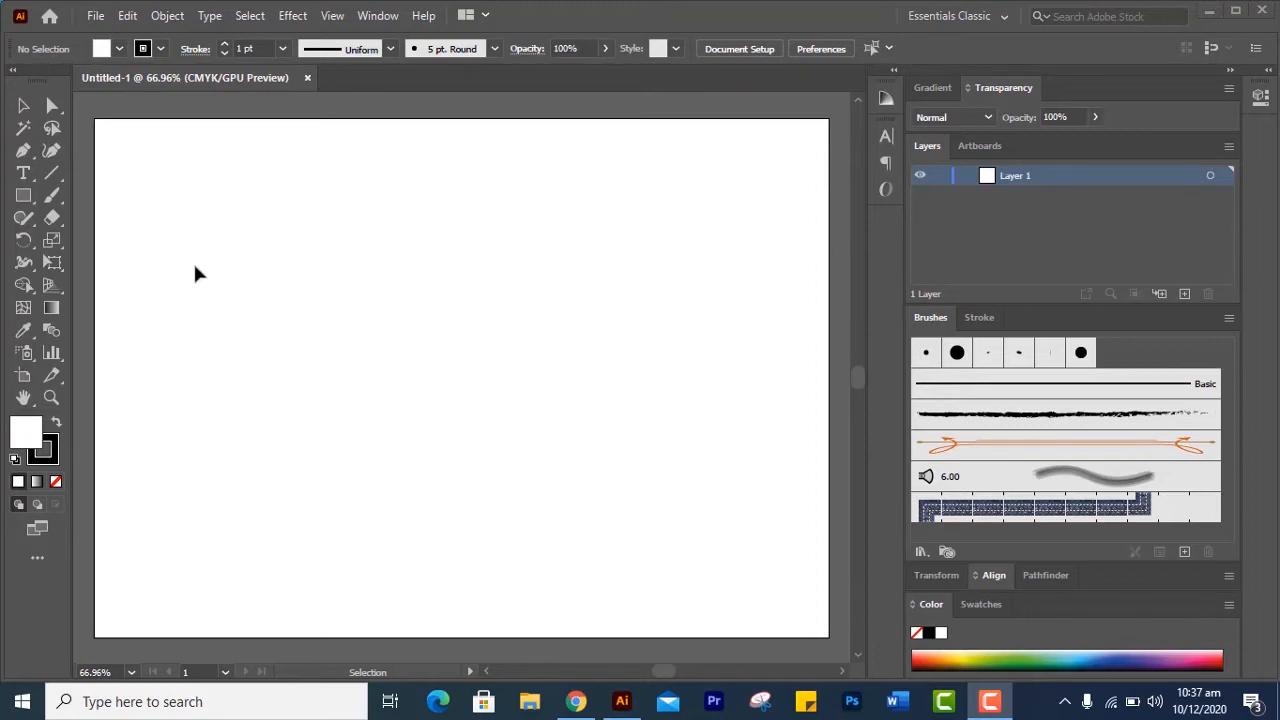
Place the memphis grizzlies logo image from the desktop into the blank Illustrator document
left_click(621, 703)
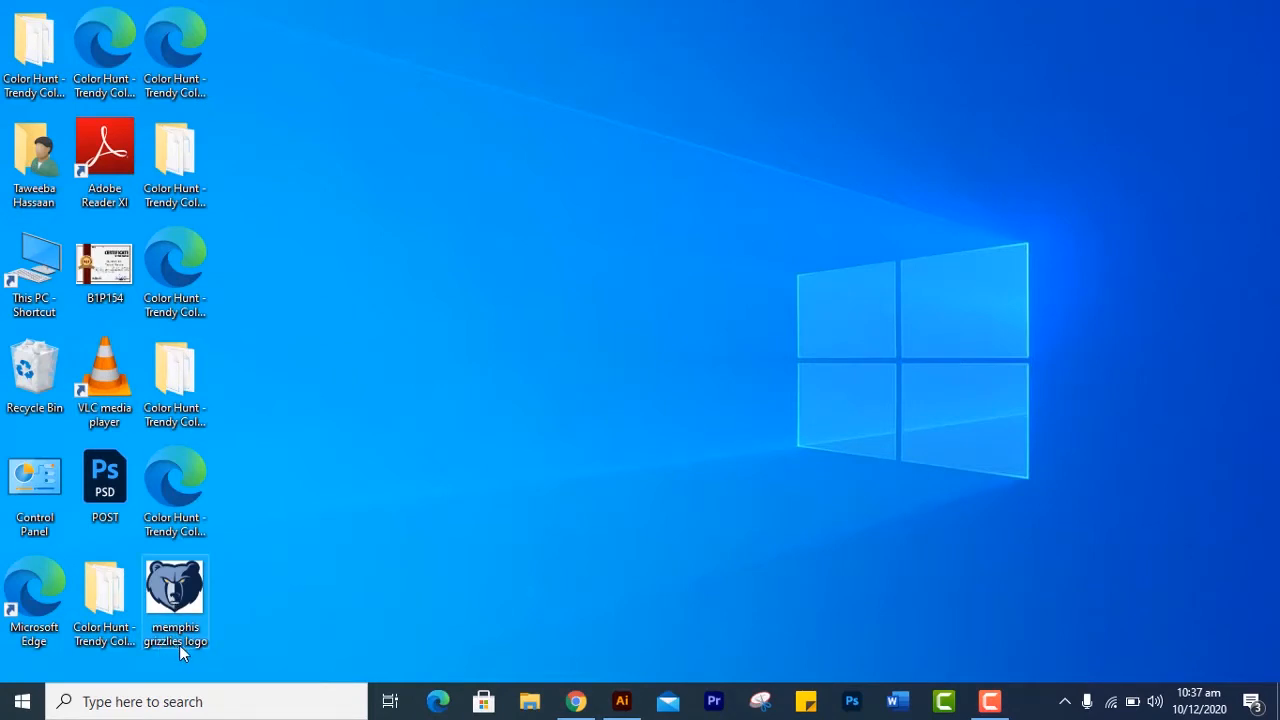
left_click_drag(201, 601, 477, 363)
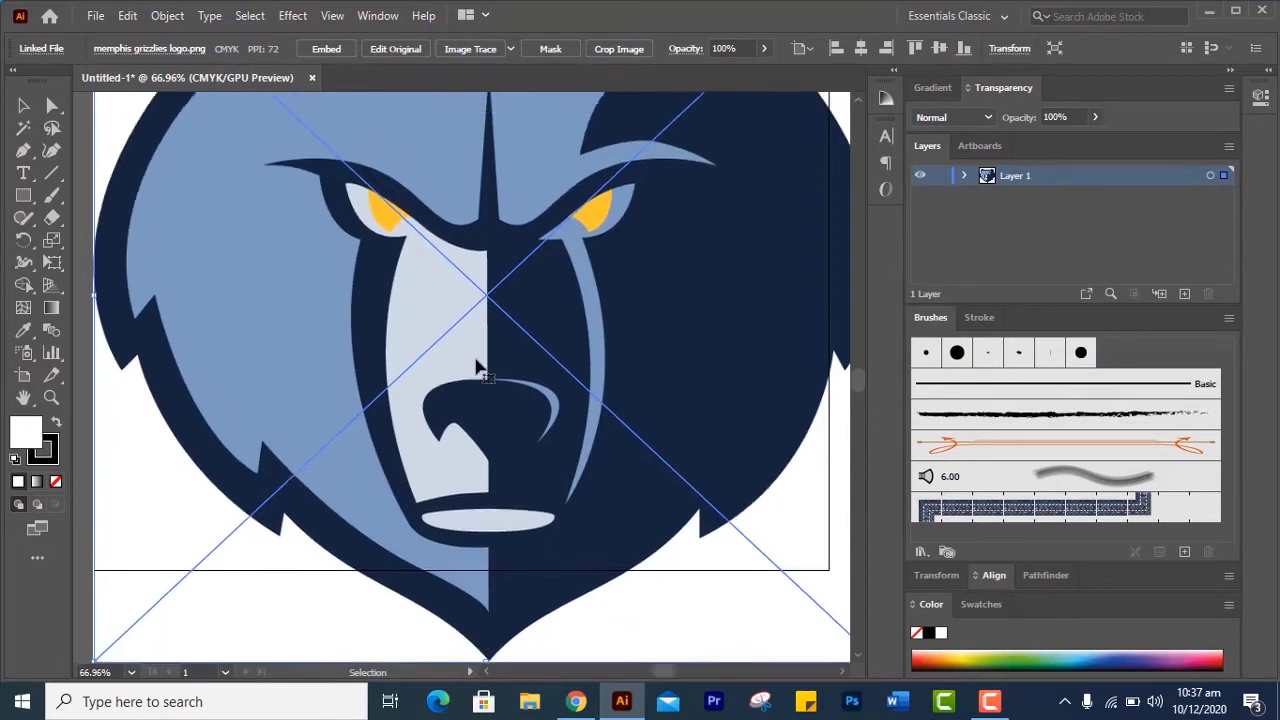
scroll(480, 368, "up", 1)
scroll(480, 368, "down", 3)
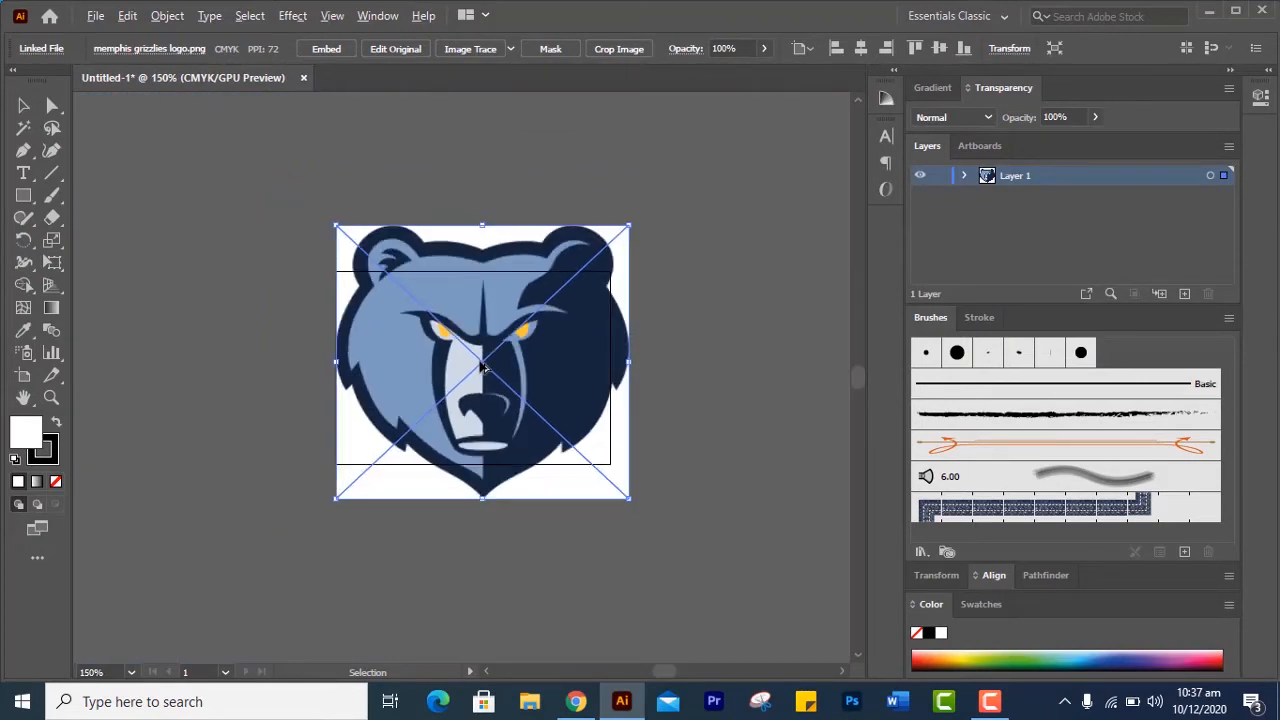
scroll(481, 368, "up", 1)
scroll(481, 368, "down", 1)
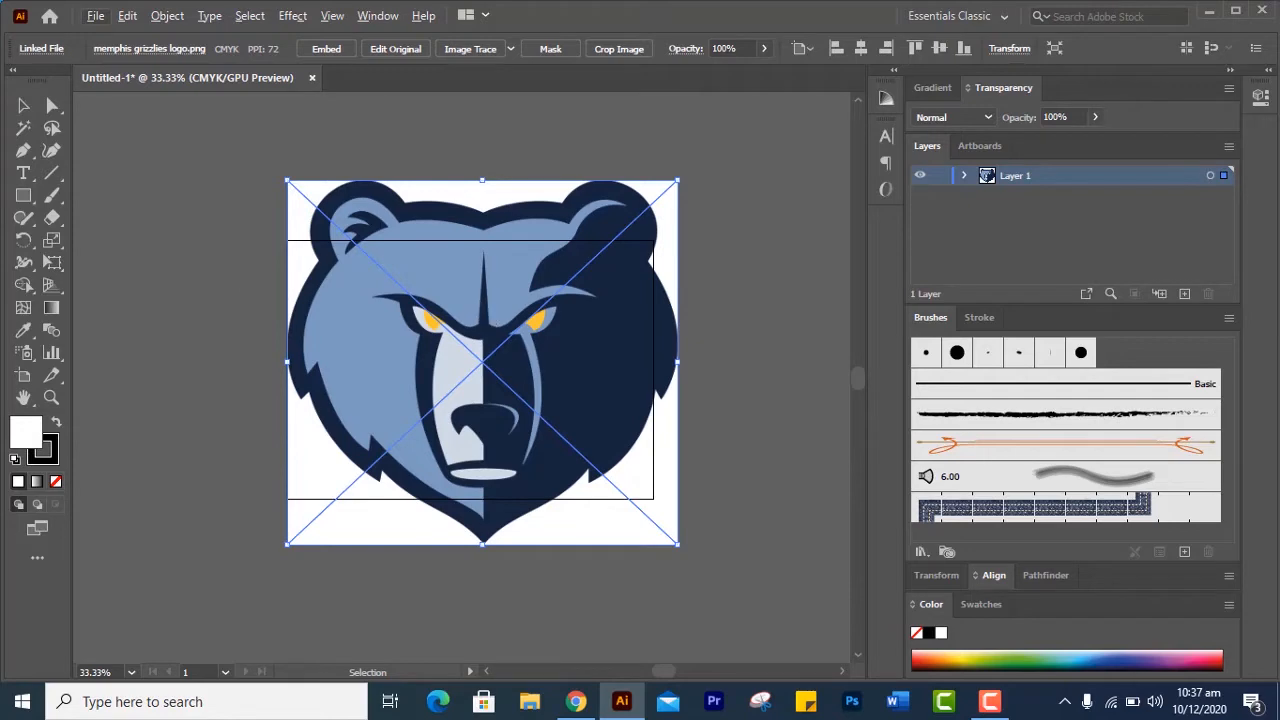
left_click(95, 16)
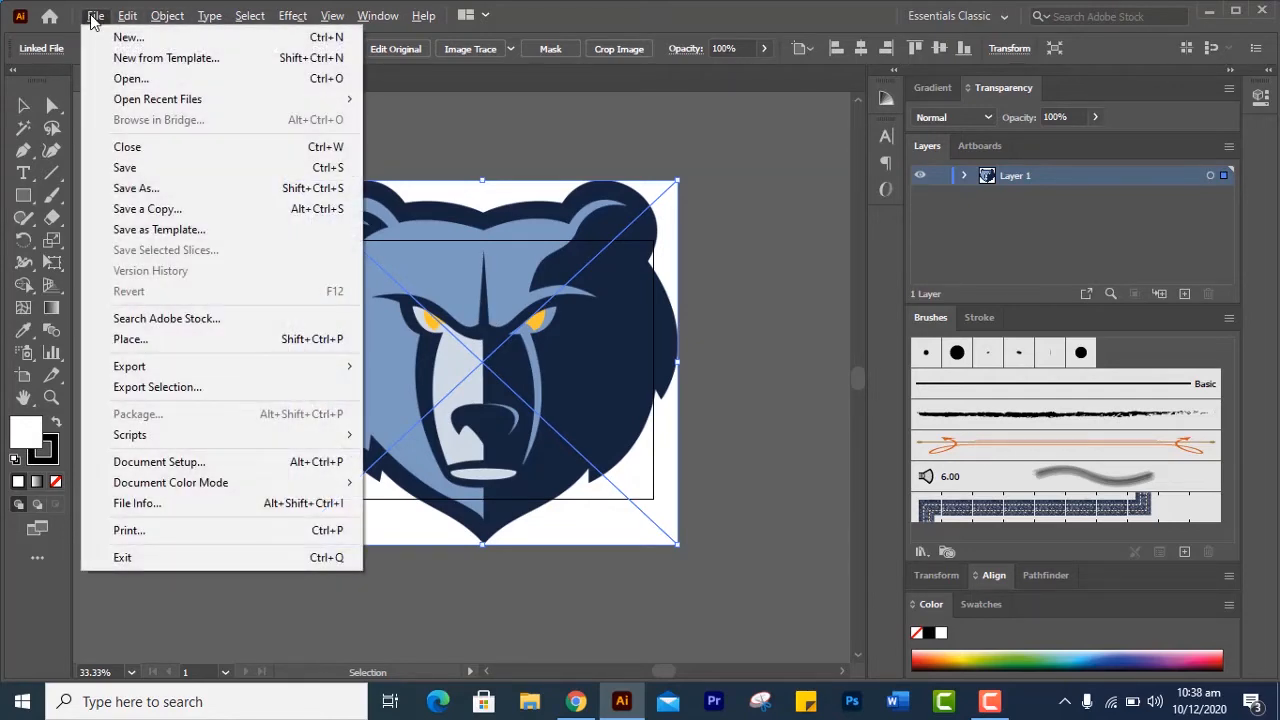
left_click(120, 80)
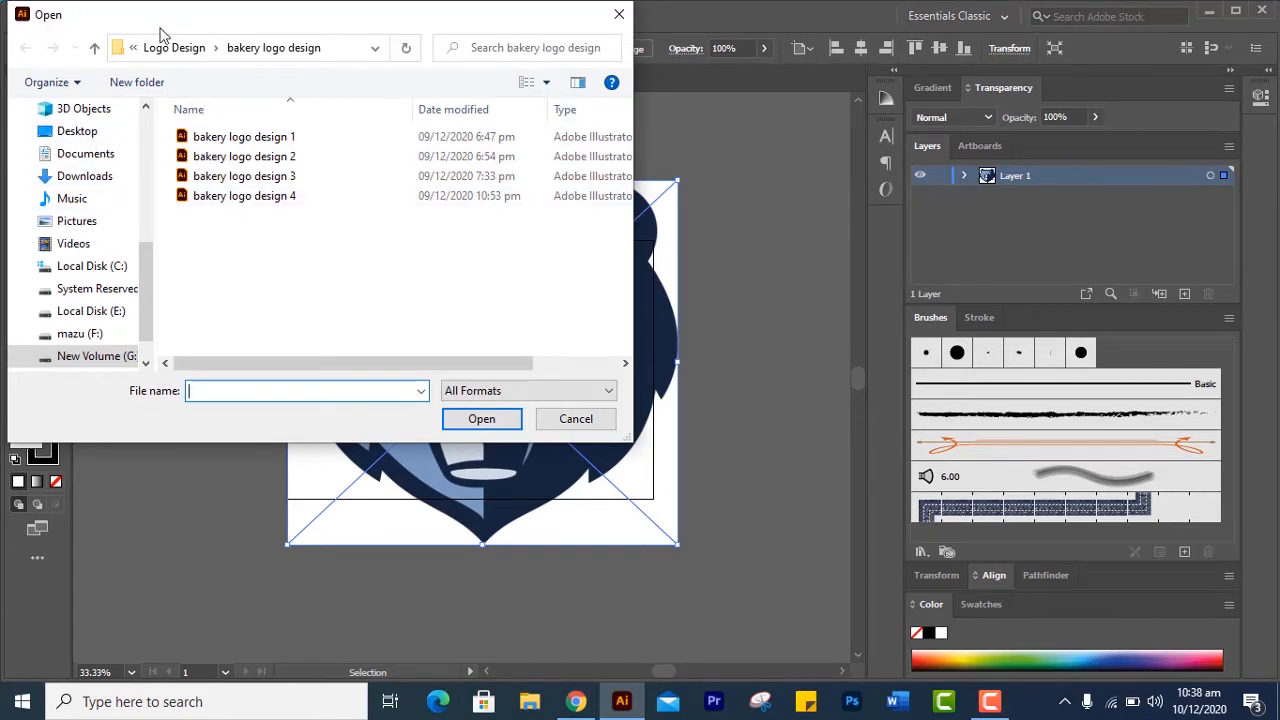
left_click(95, 133)
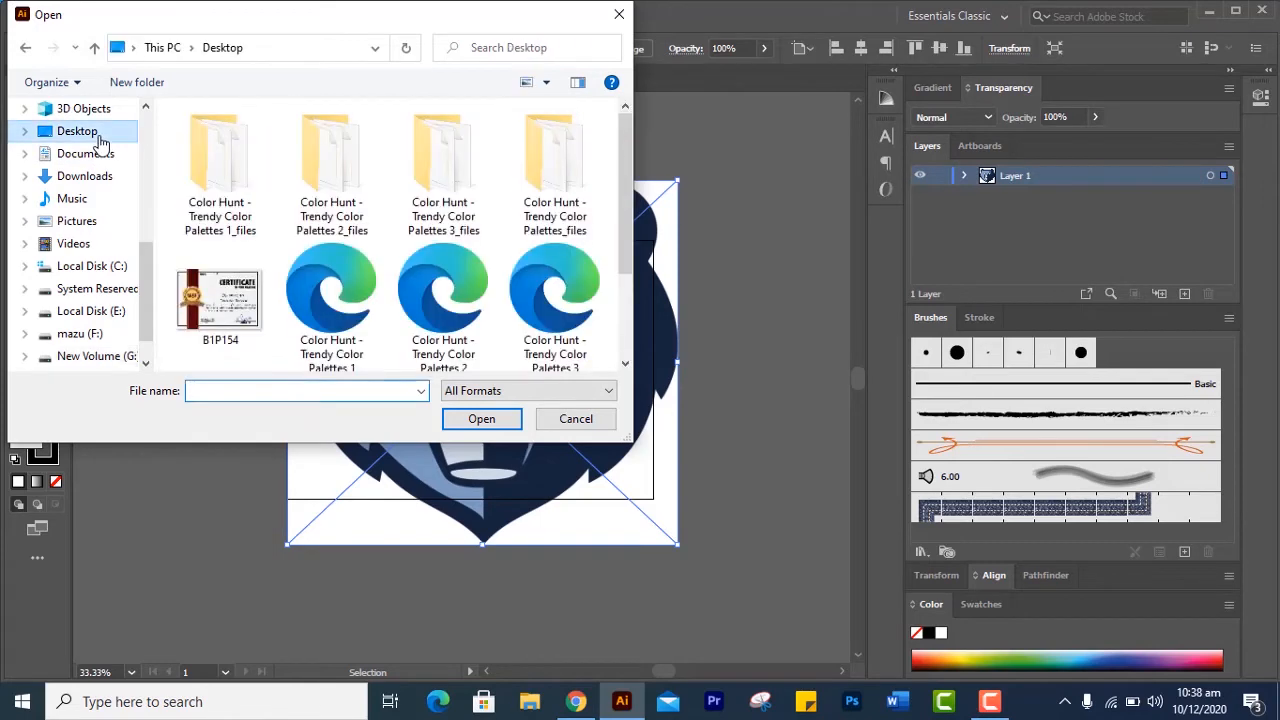
left_click_drag(625, 179, 637, 255)
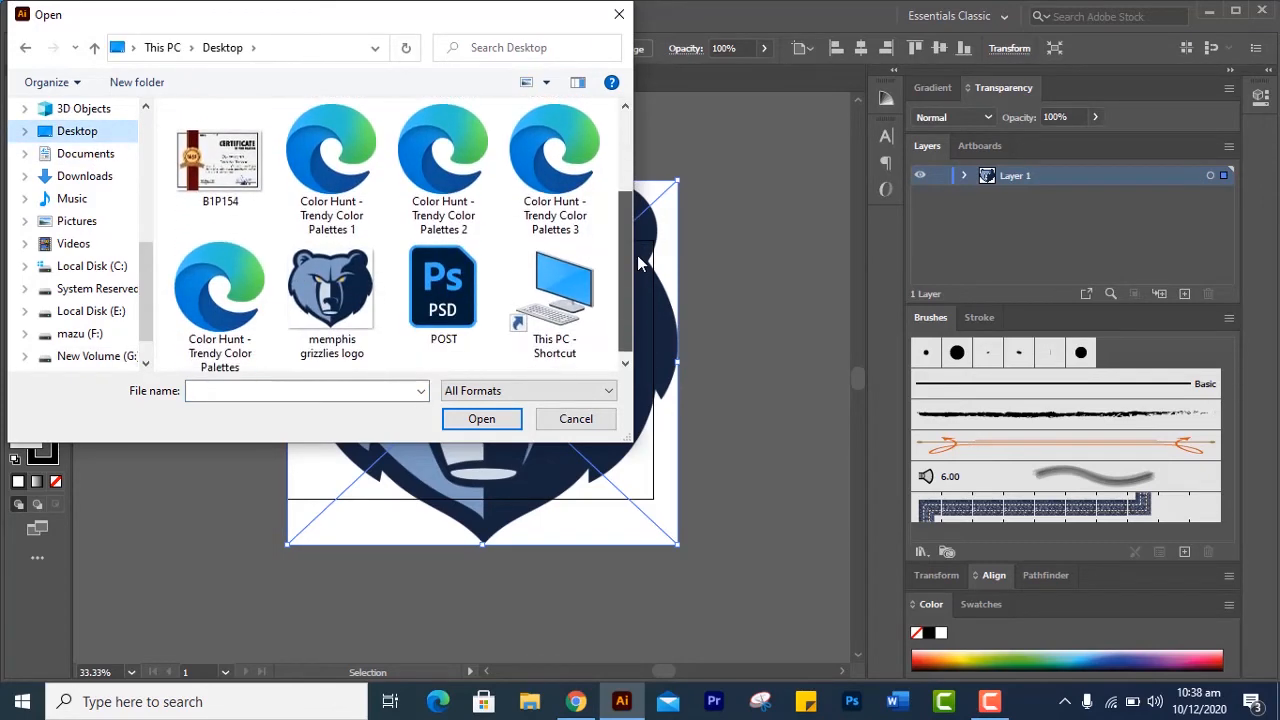
left_click(330, 305)
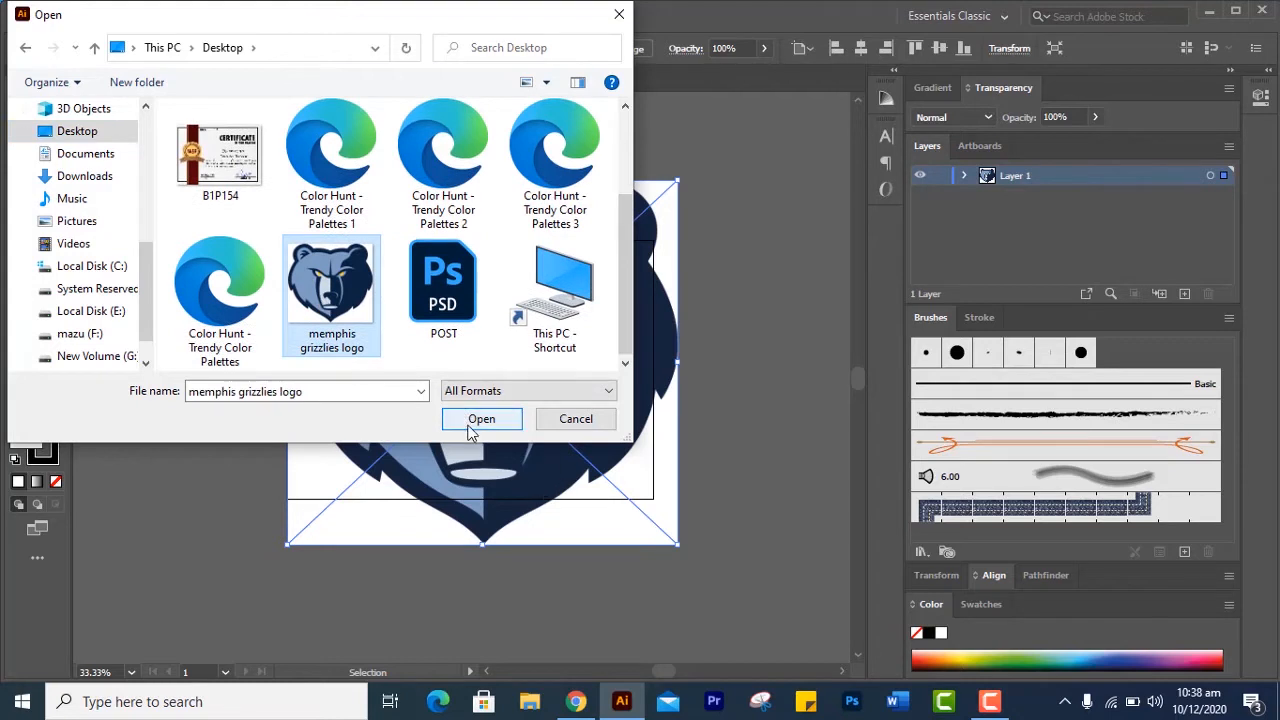
left_click(620, 15)
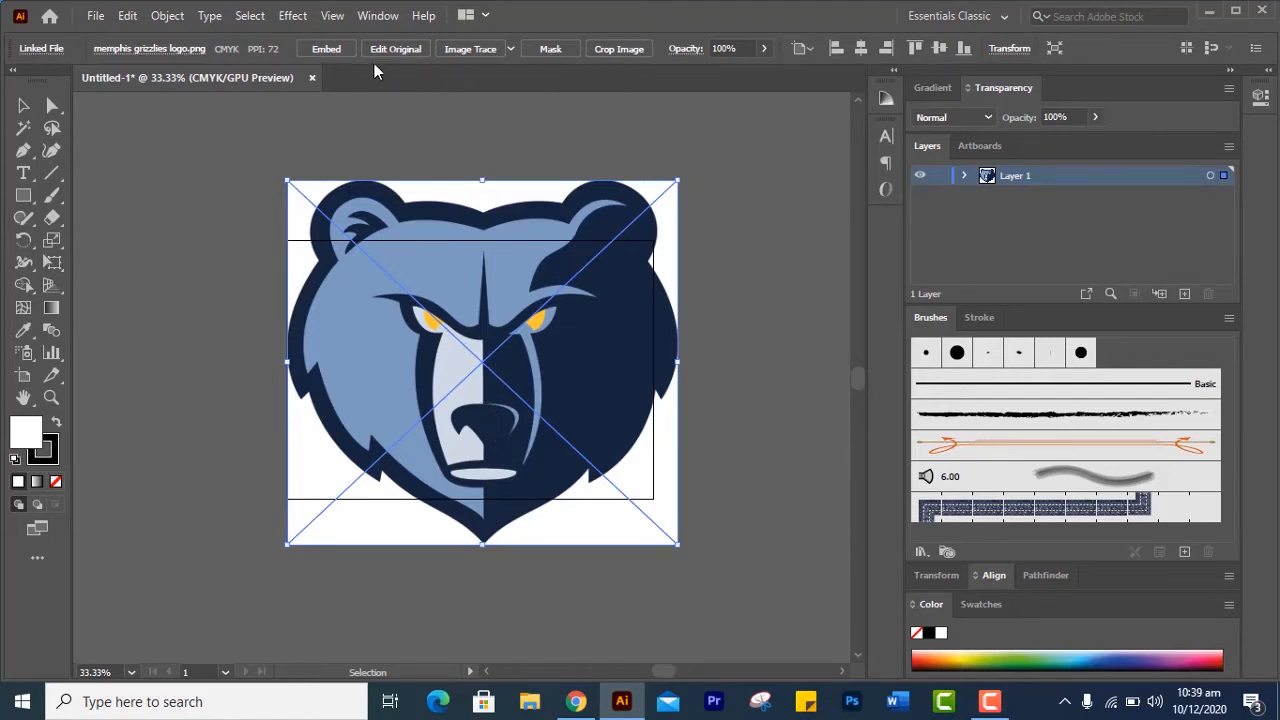
Embed the linked bear logo in the document and activate the Pen tool near the notch between the ears
left_click(342, 48)
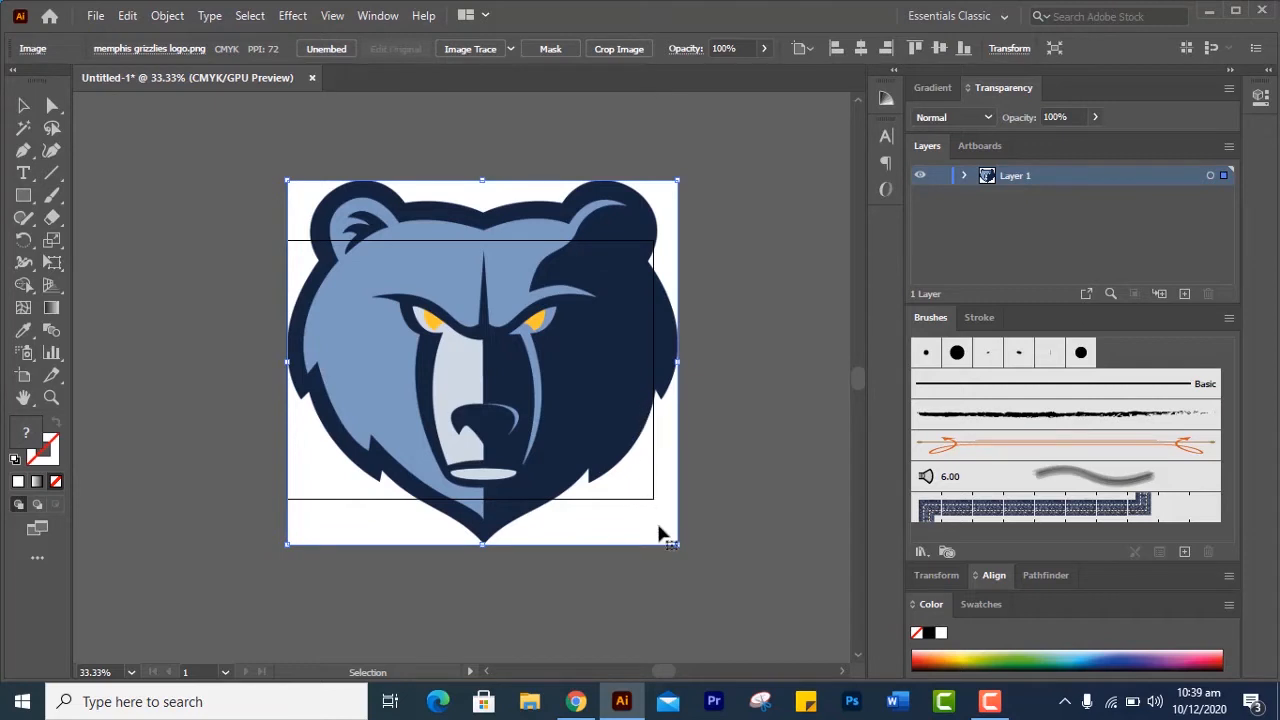
scroll(652, 503, "down", 2)
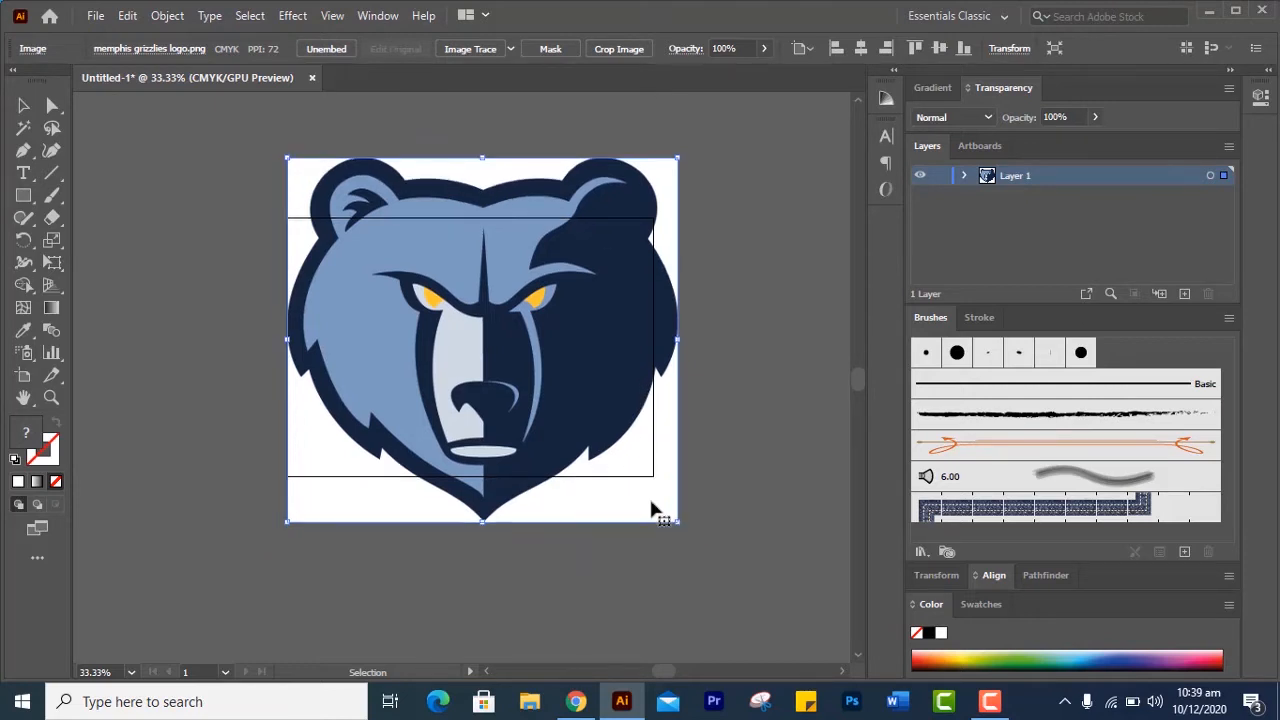
scroll(650, 500, "up", 1)
left_click(18, 153)
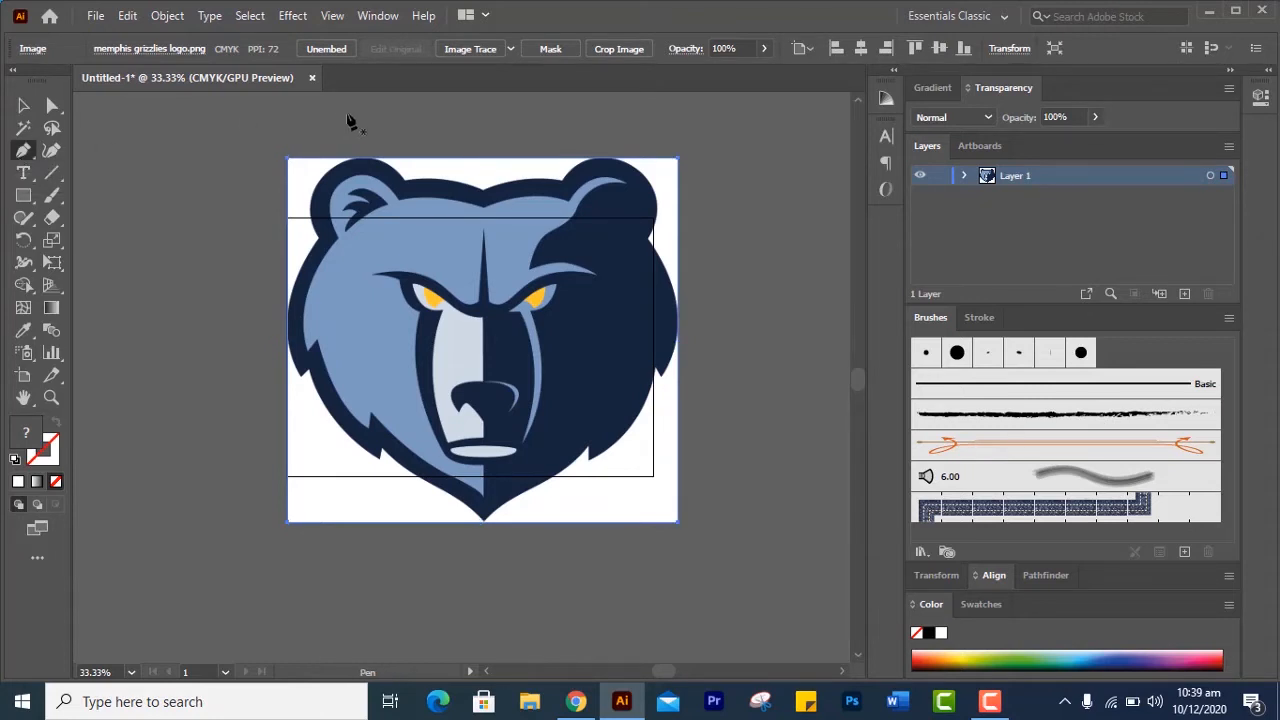
scroll(486, 177, "down", 1)
scroll(486, 177, "up", 1)
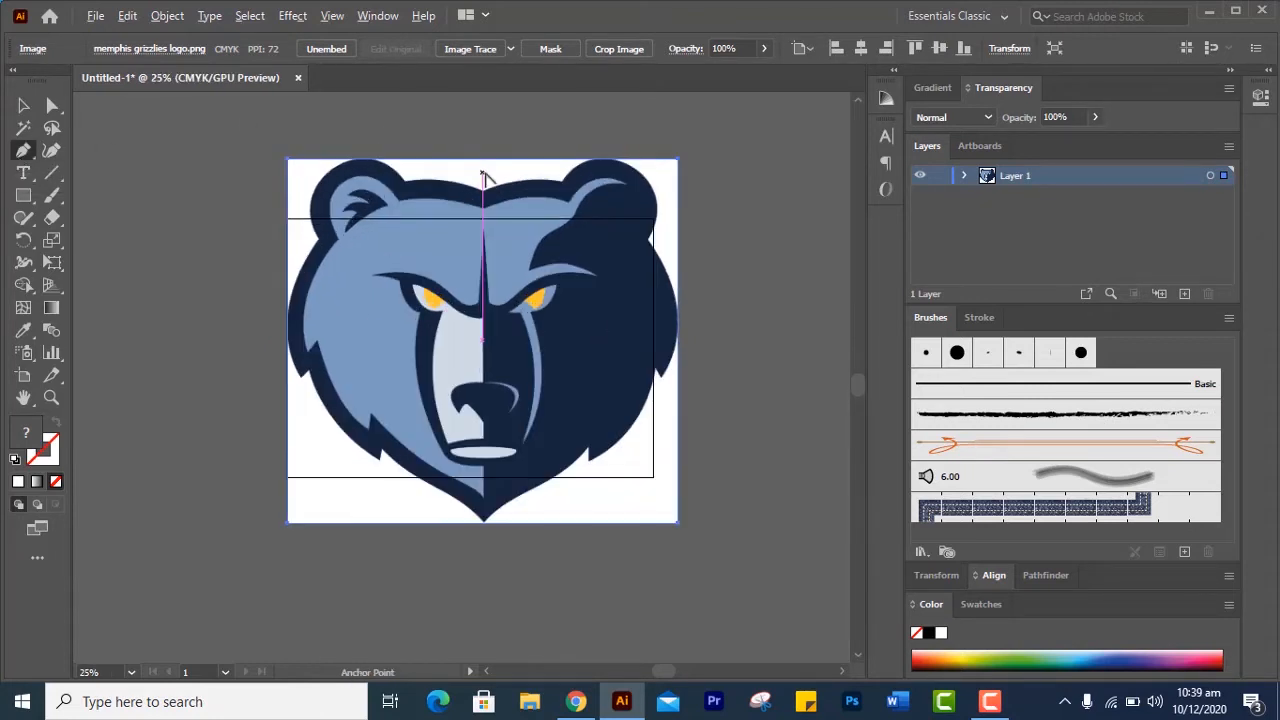
scroll(486, 177, "up", 1)
scroll(486, 177, "up", 1)
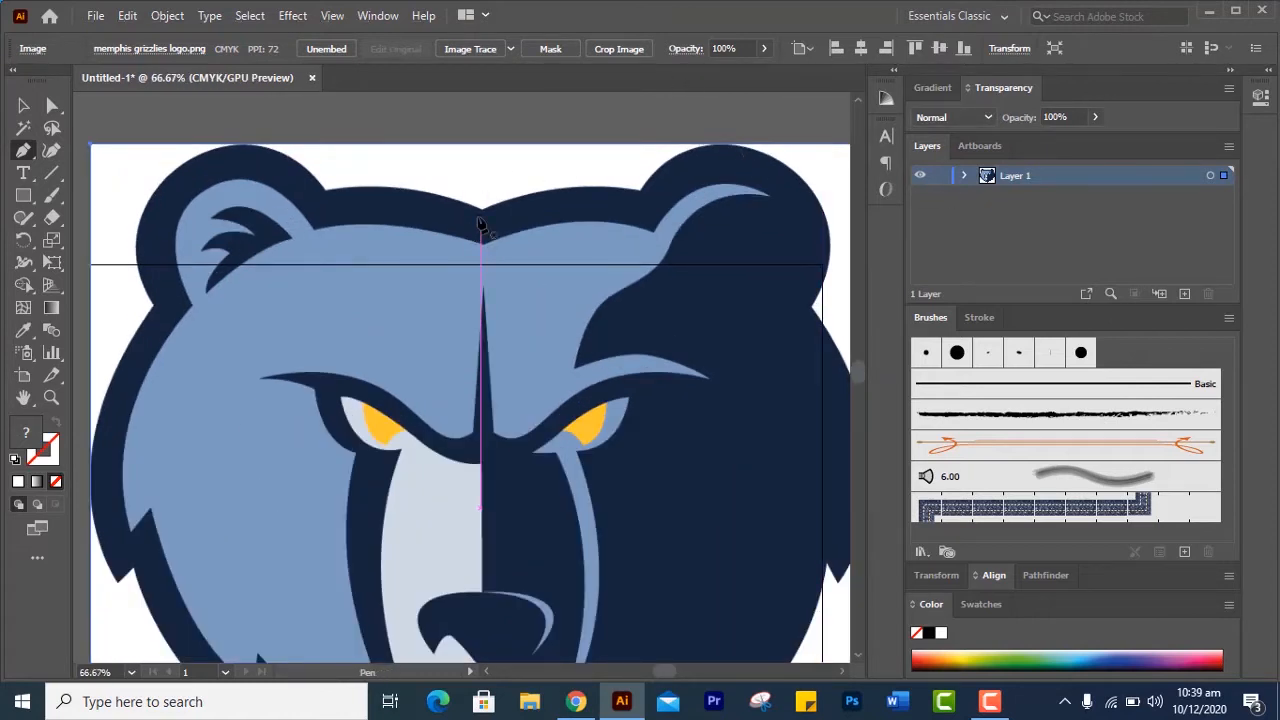
left_click(481, 210)
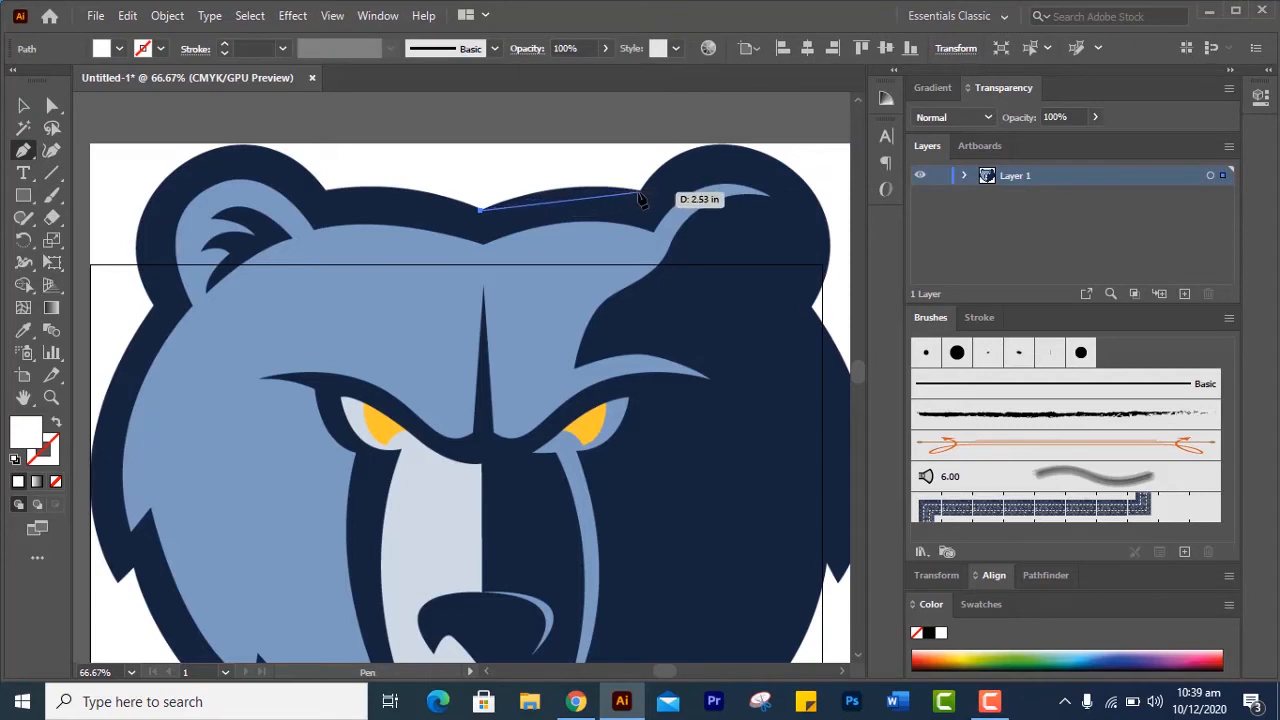
left_click_drag(638, 192, 655, 228)
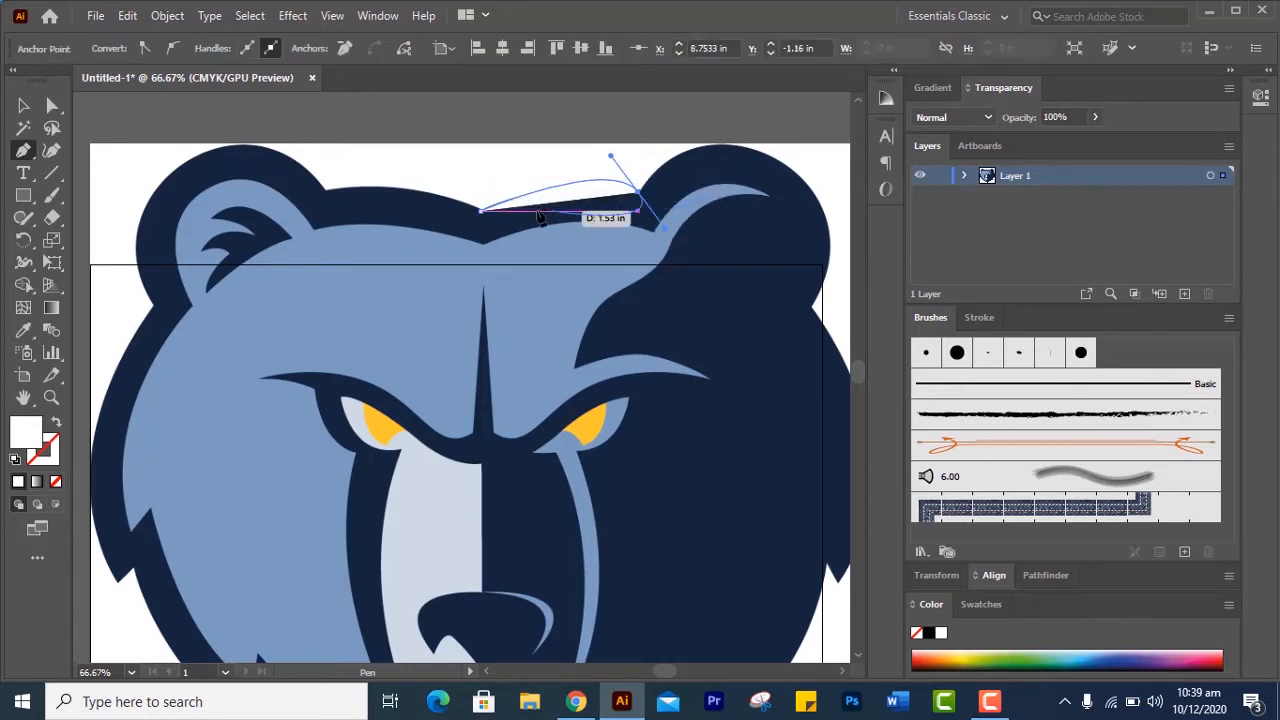
left_click(677, 208, "ctrl")
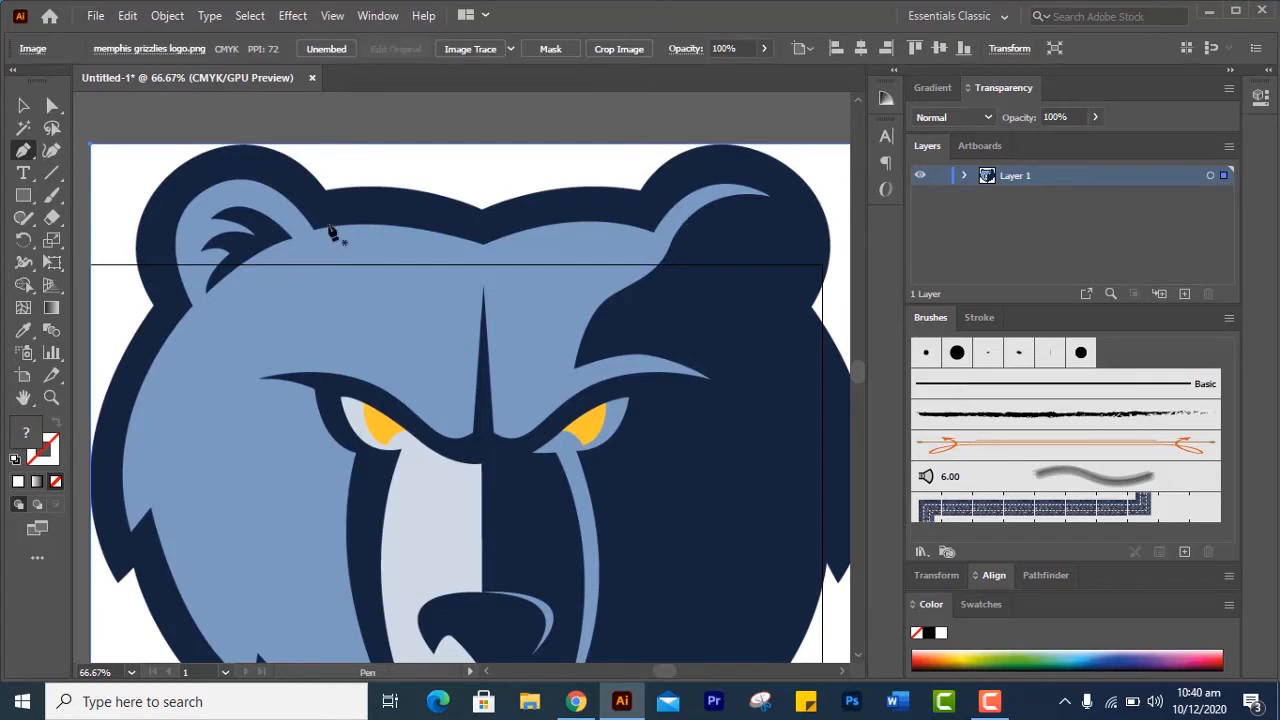
Start the head outline with a straight segment of about 2.56 in from the forehead notch to the right ear's base, with no fill and default black stroke
left_click(480, 210)
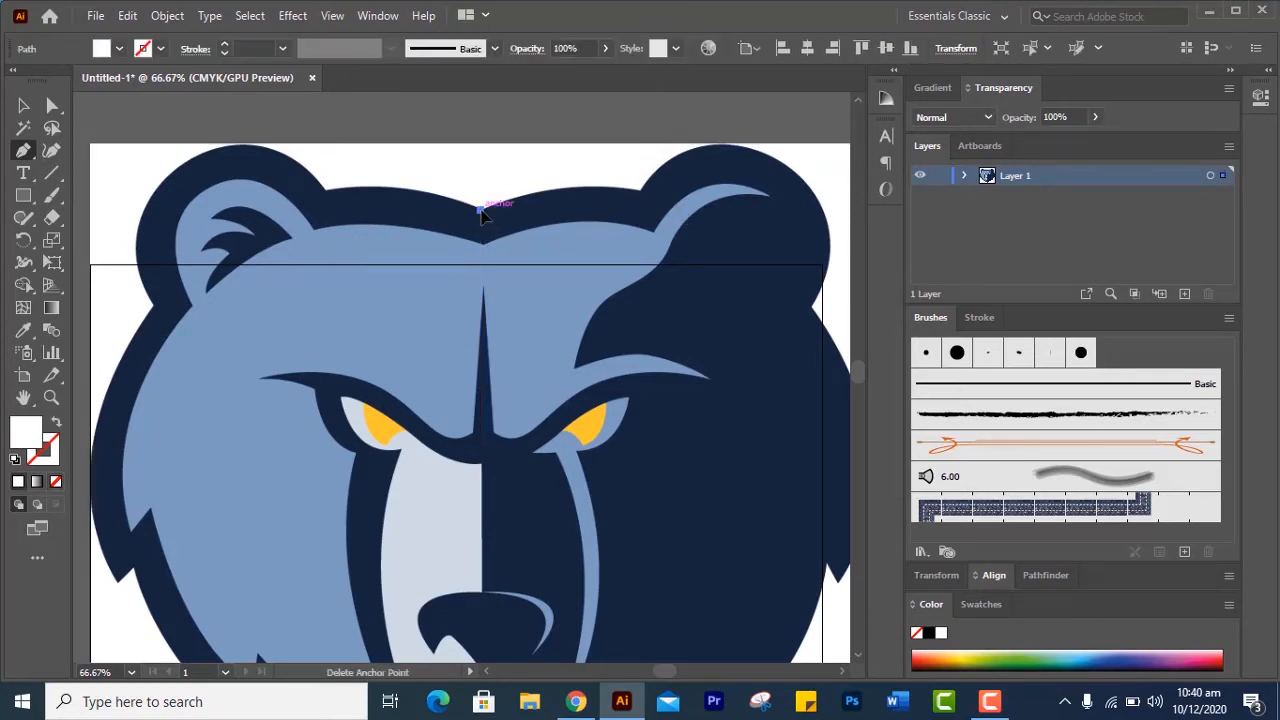
left_click(640, 191)
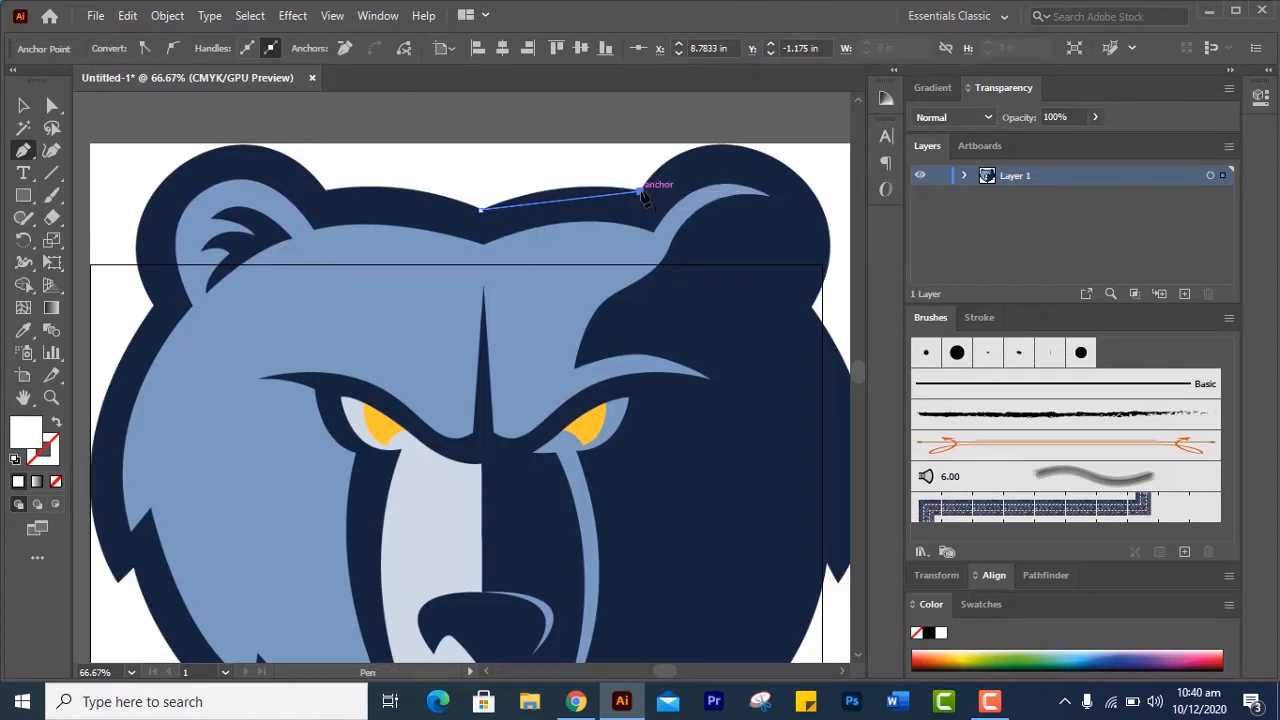
left_click(56, 482)
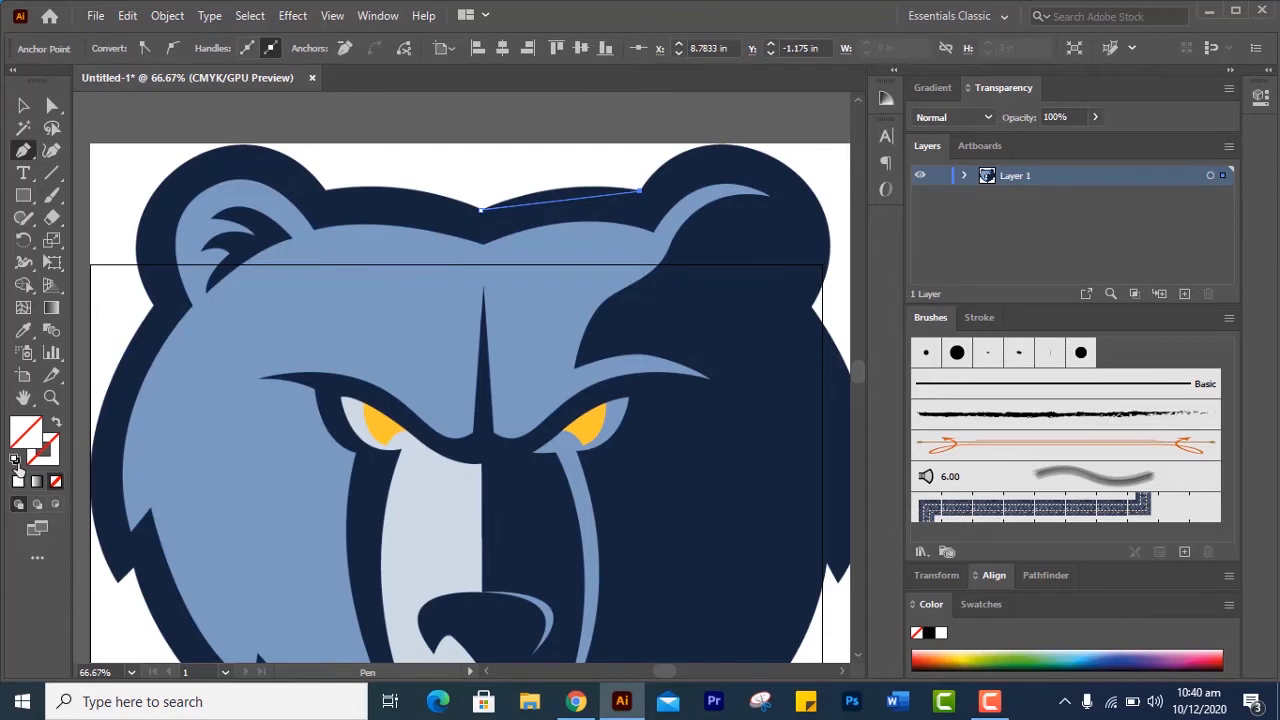
left_click(15, 461)
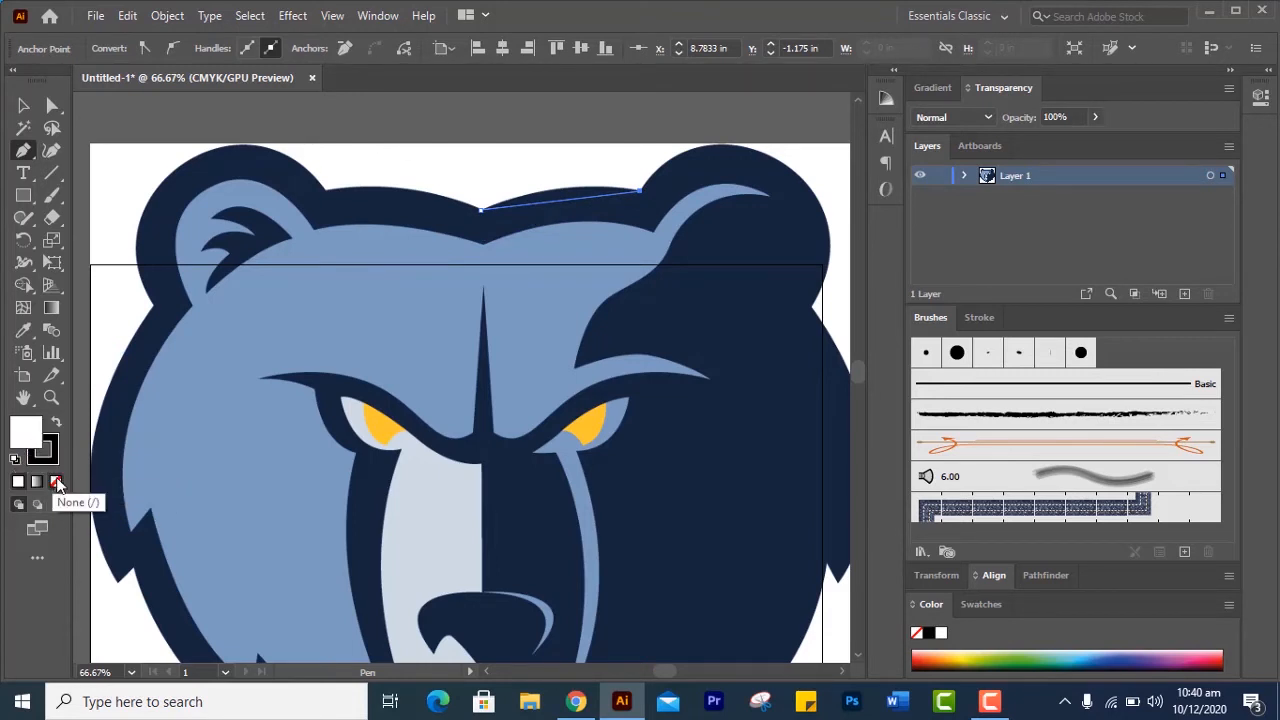
left_click(56, 482)
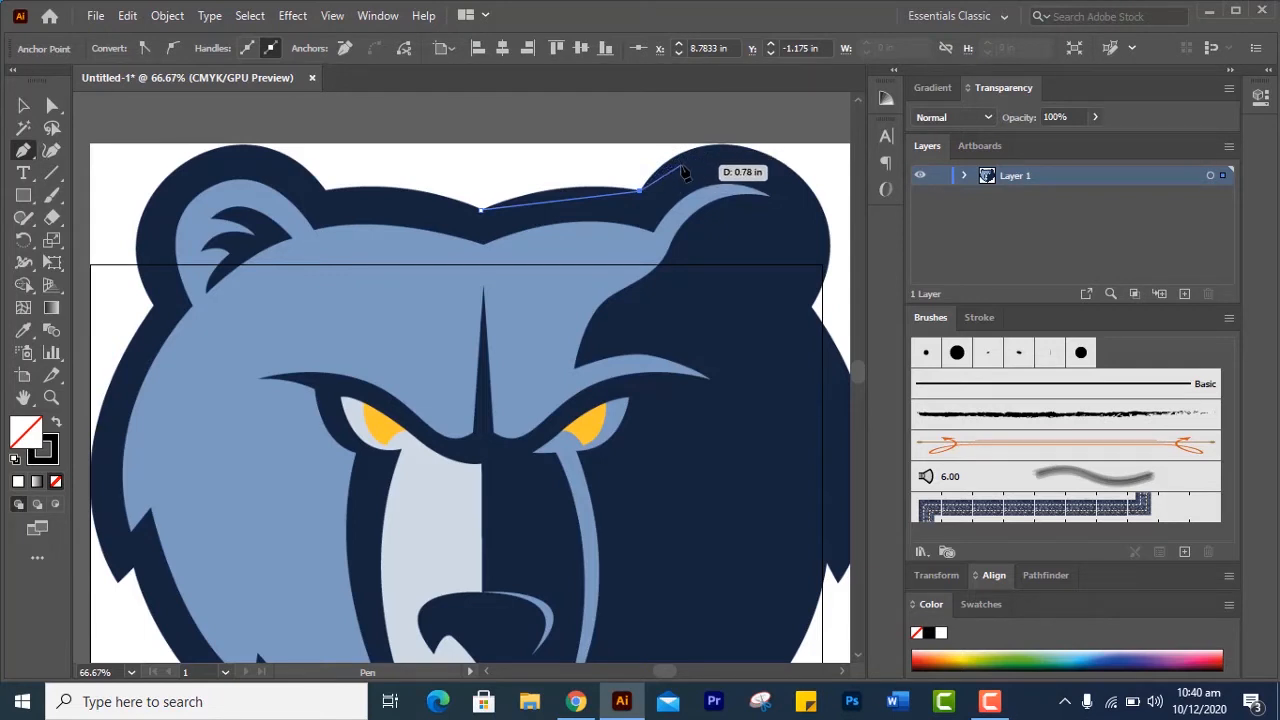
Extend the outline with straight segments over the right ear's top and outer edge to the corner where the ear meets the cheek
key("space")
left_click_drag(684, 174, 555, 229)
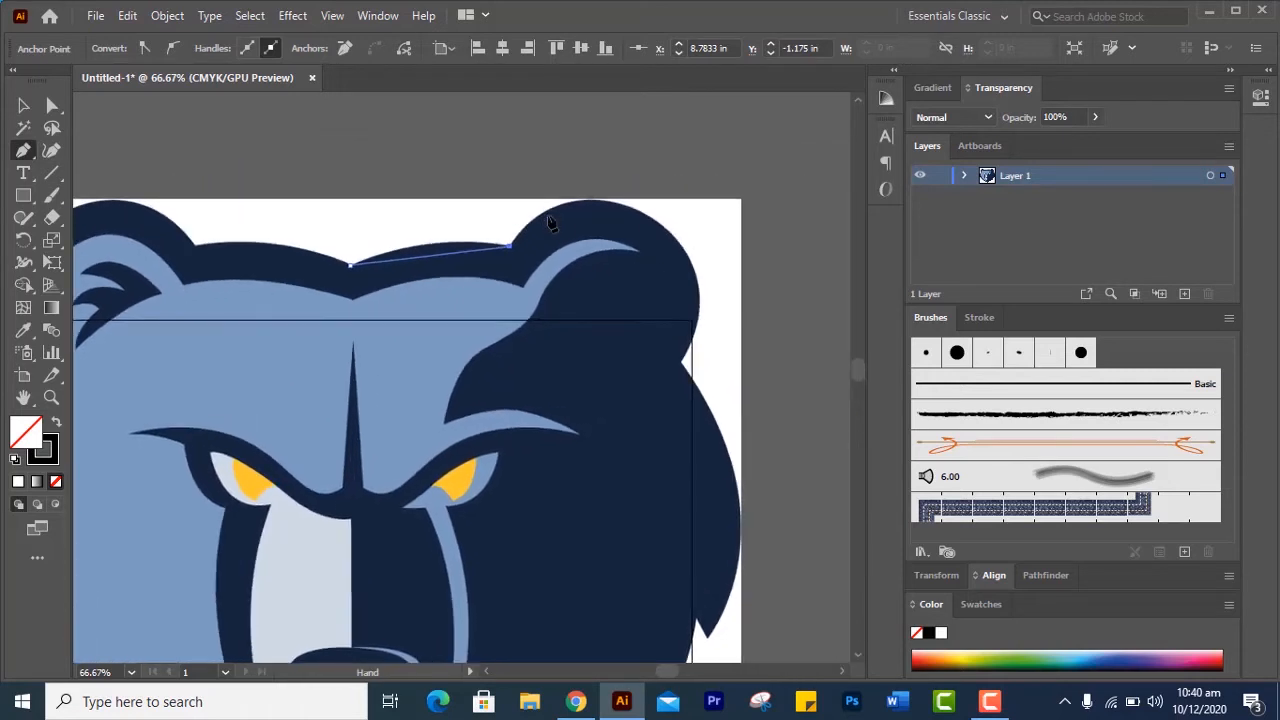
left_click(615, 204)
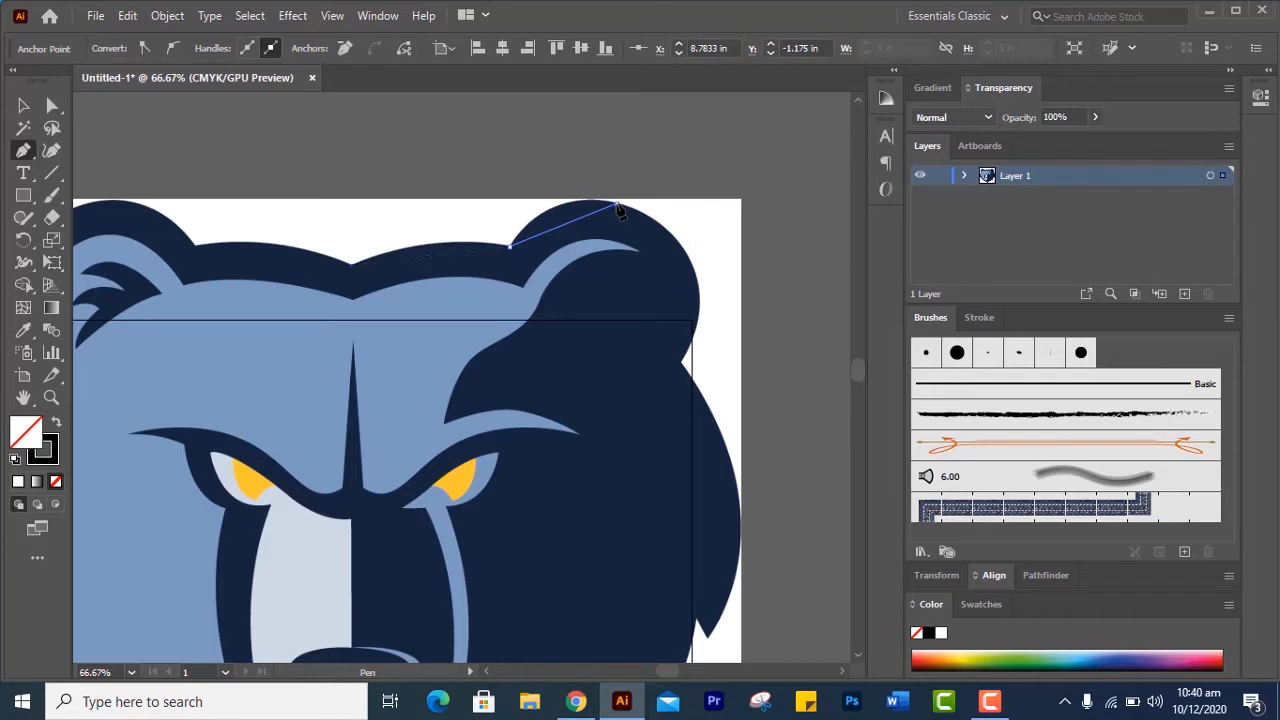
left_click(698, 312)
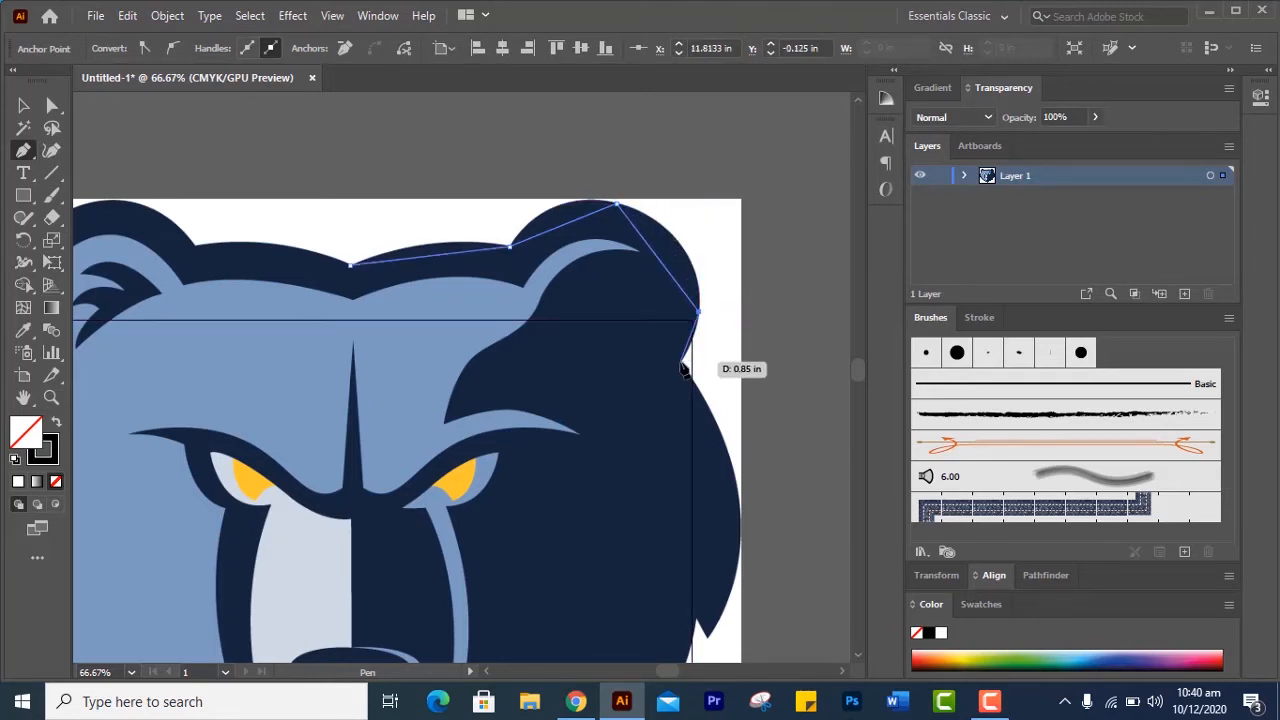
left_click(680, 363)
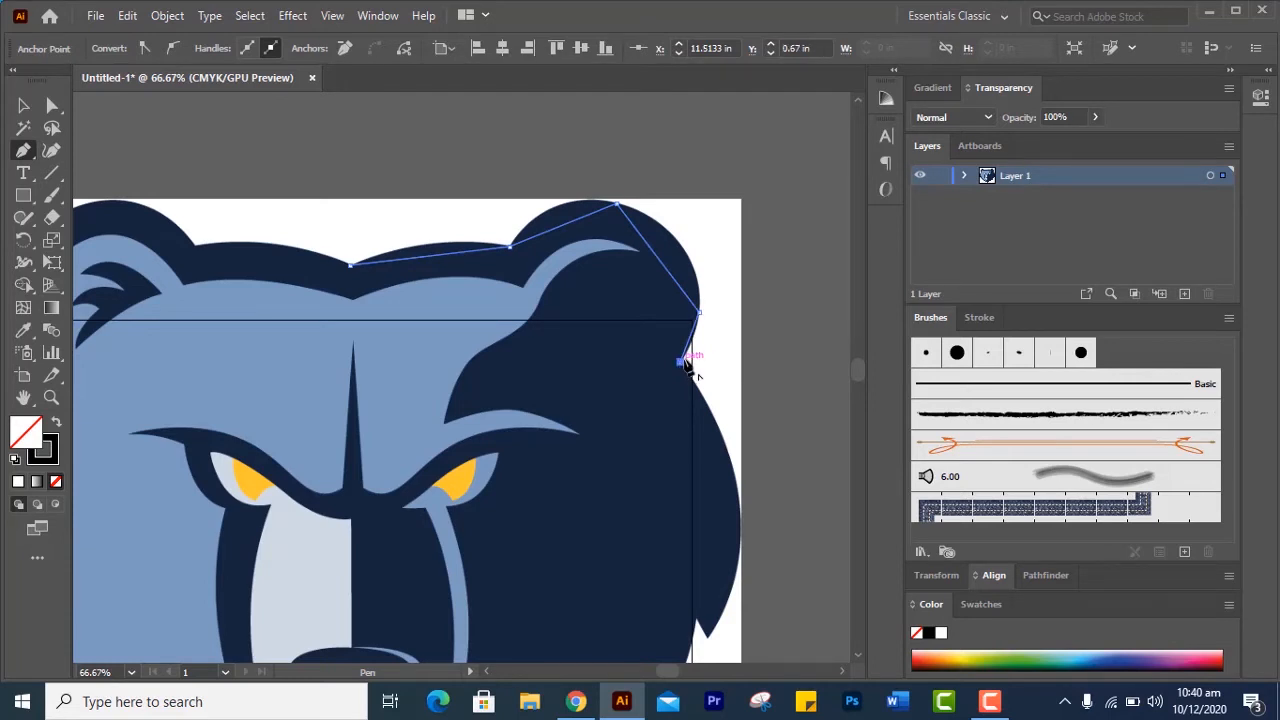
Continue the outline with straight segments down the right cheek to the tip of the upper fur spike and into its notch
left_click_drag(654, 417, 562, 182)
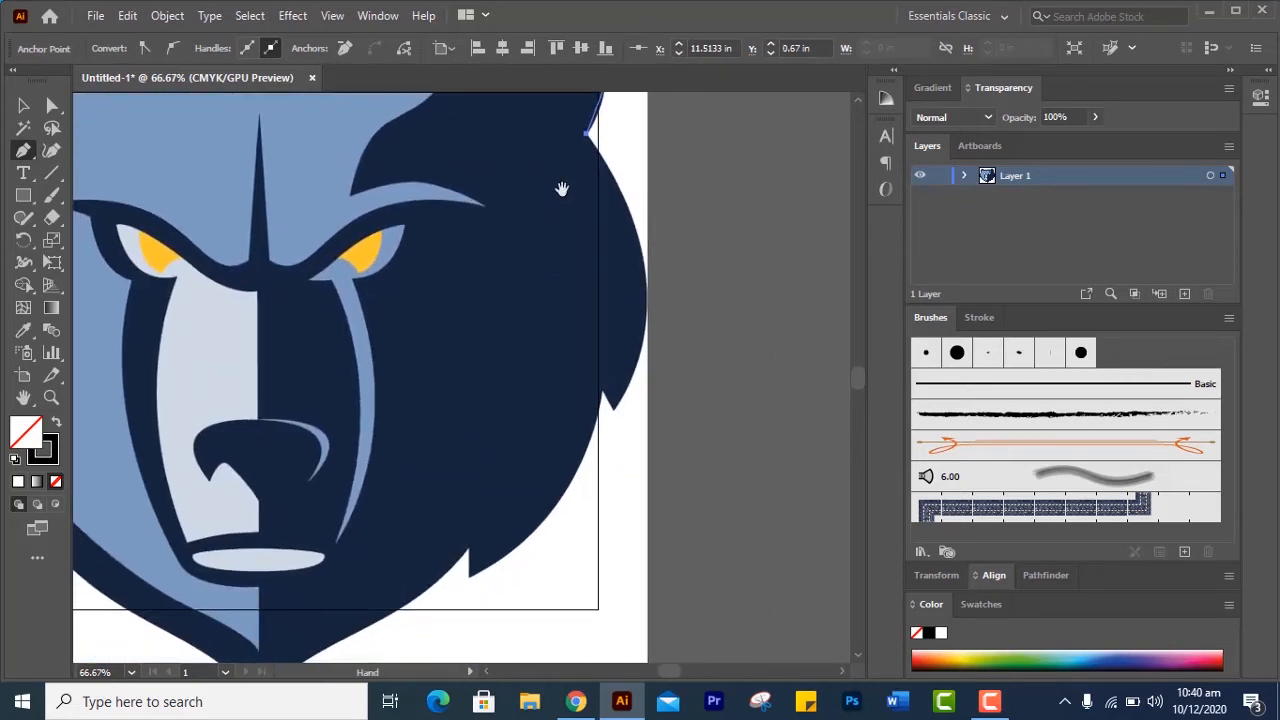
left_click(645, 291)
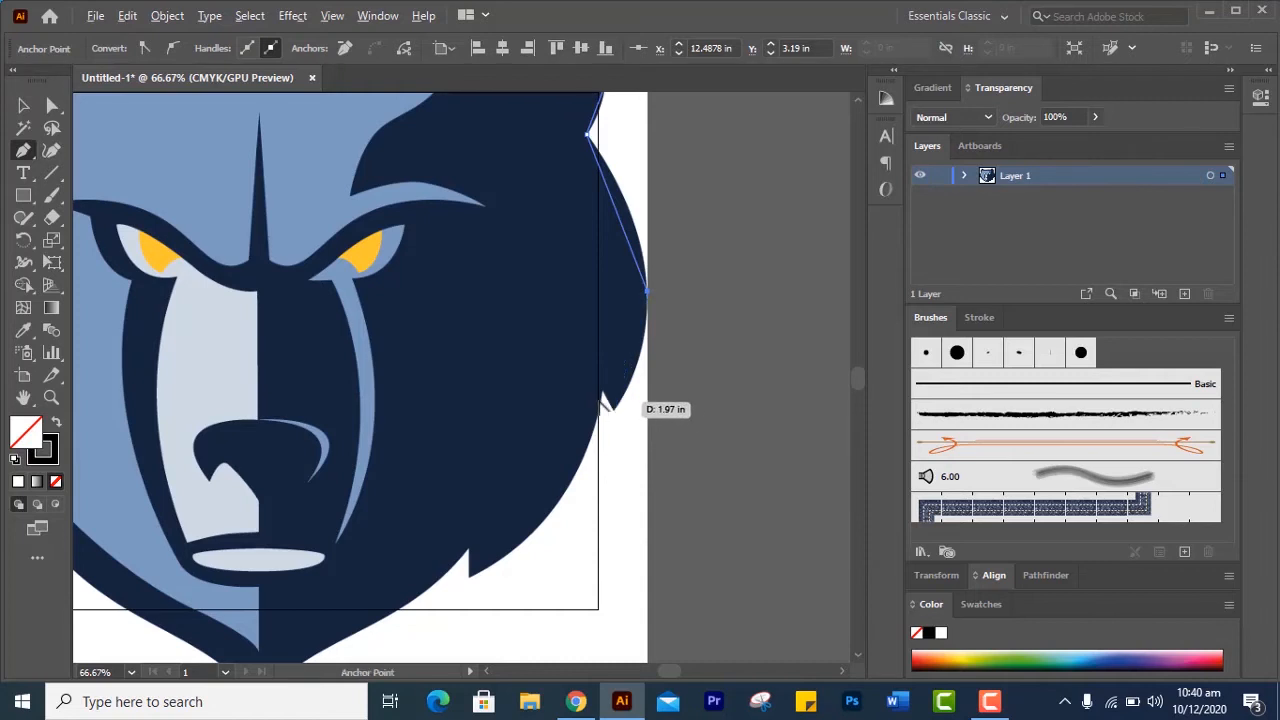
scroll(618, 418, "down", 2)
scroll(618, 418, "up", 5)
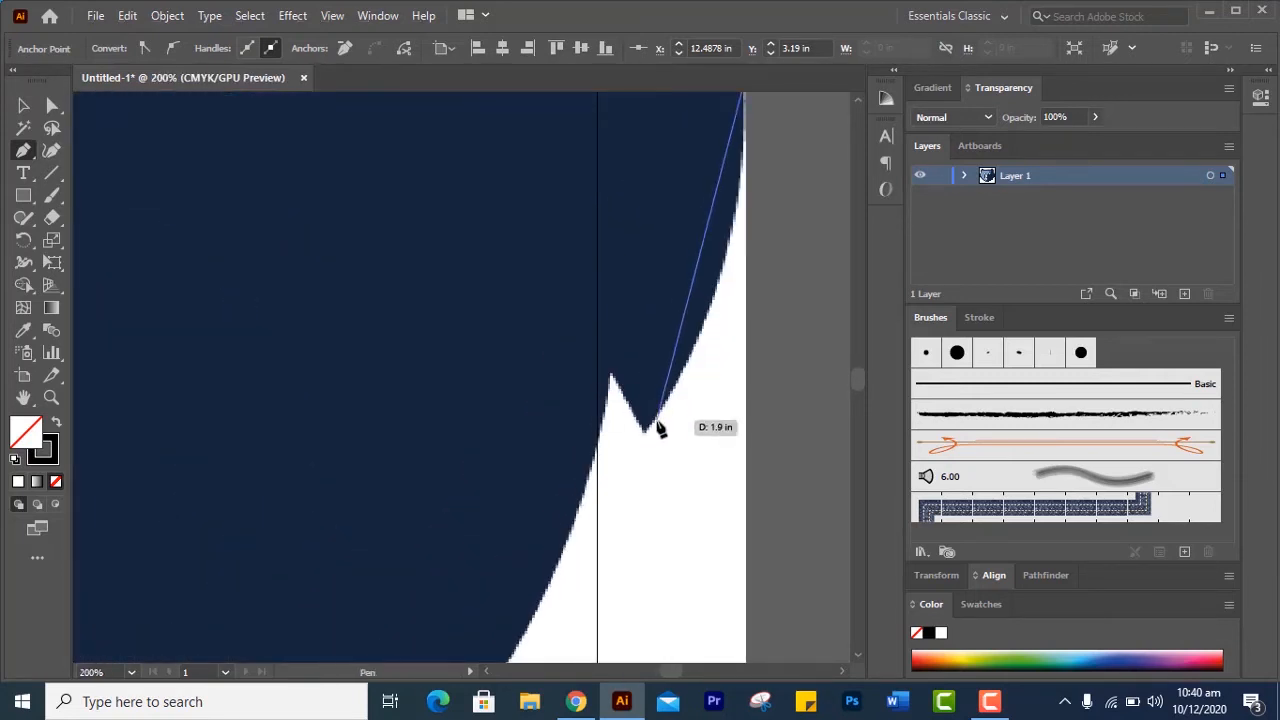
left_click(646, 432)
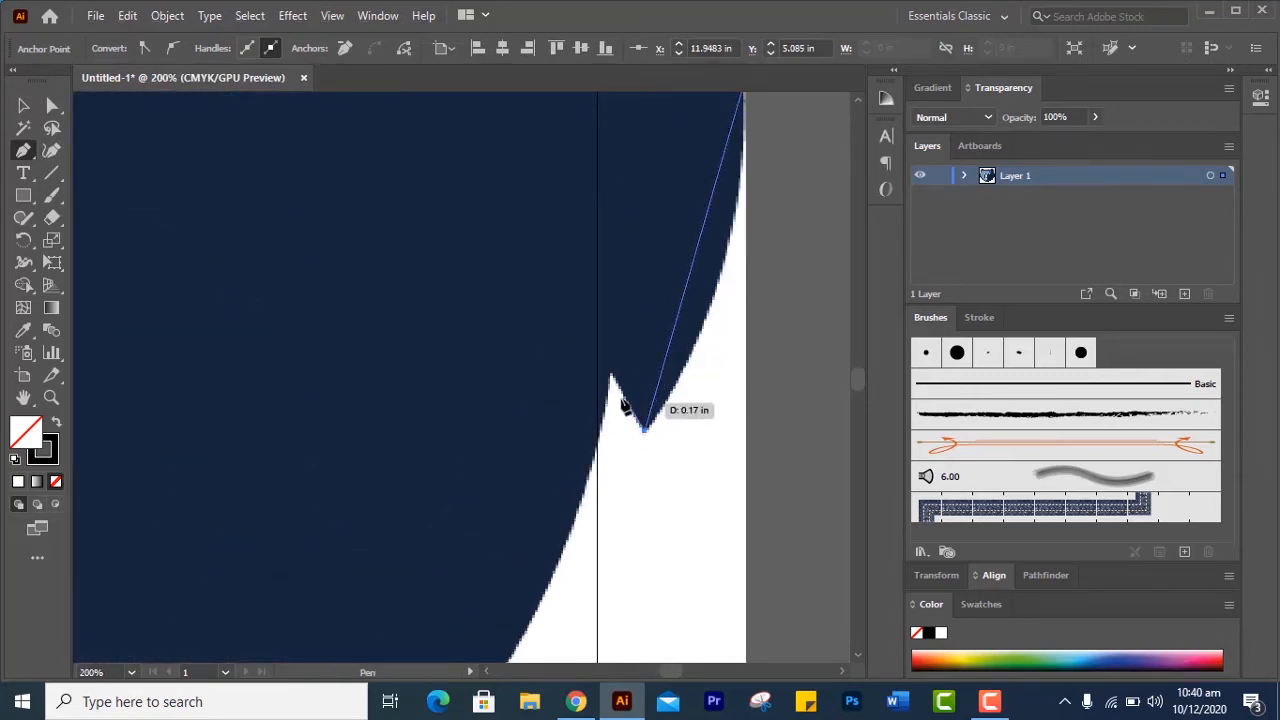
left_click(609, 374)
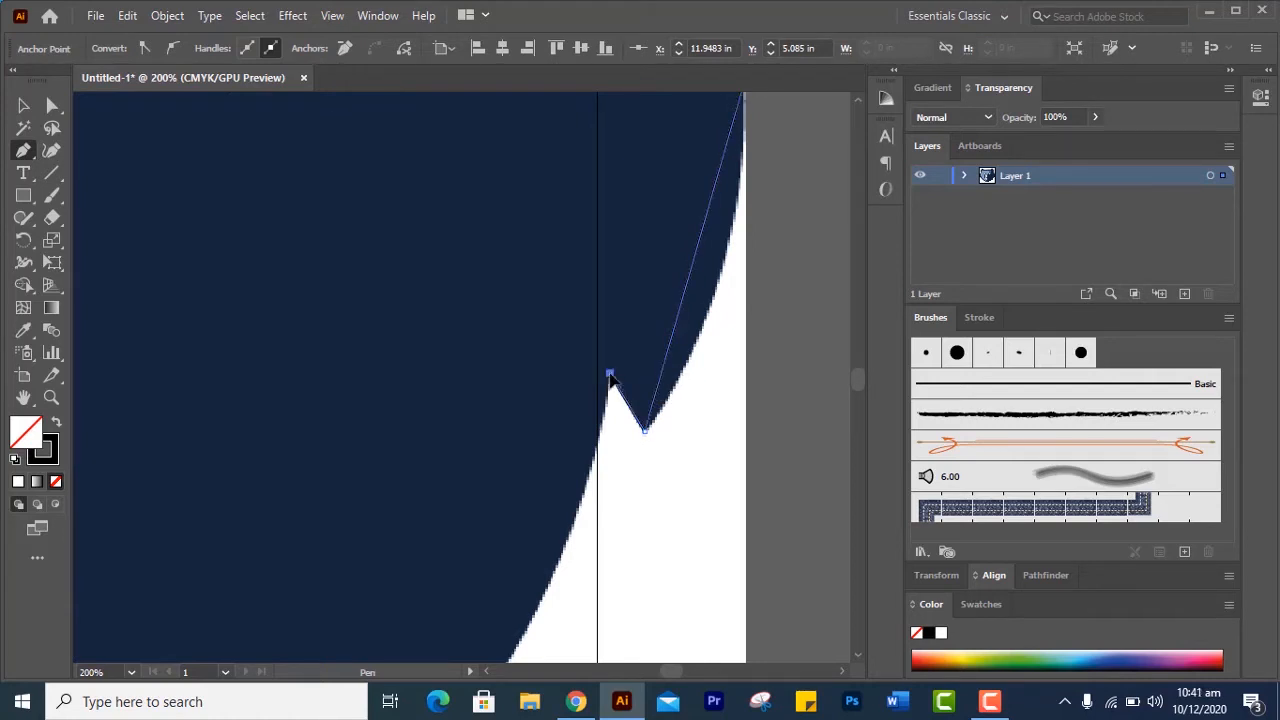
Extend the outline from the notch along the lower right jaw to the tip of the lower fur spike, with one anchor midway
left_click_drag(529, 454, 640, 166)
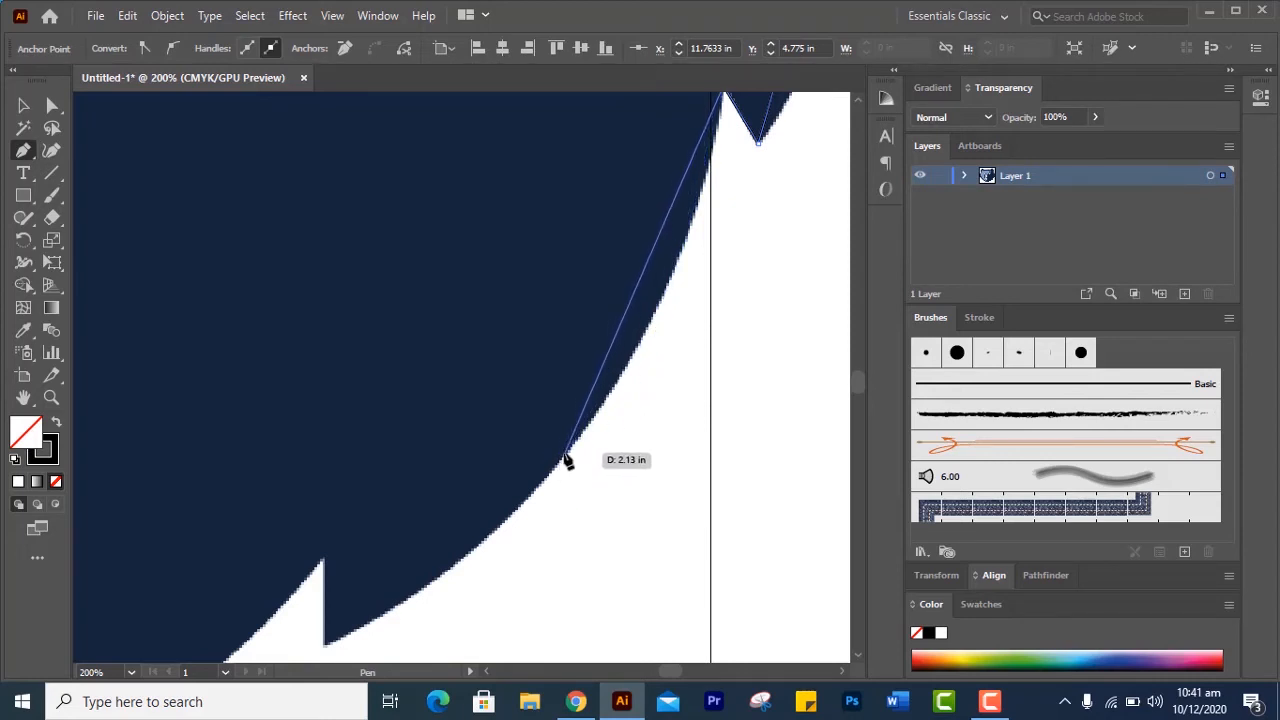
left_click(564, 458)
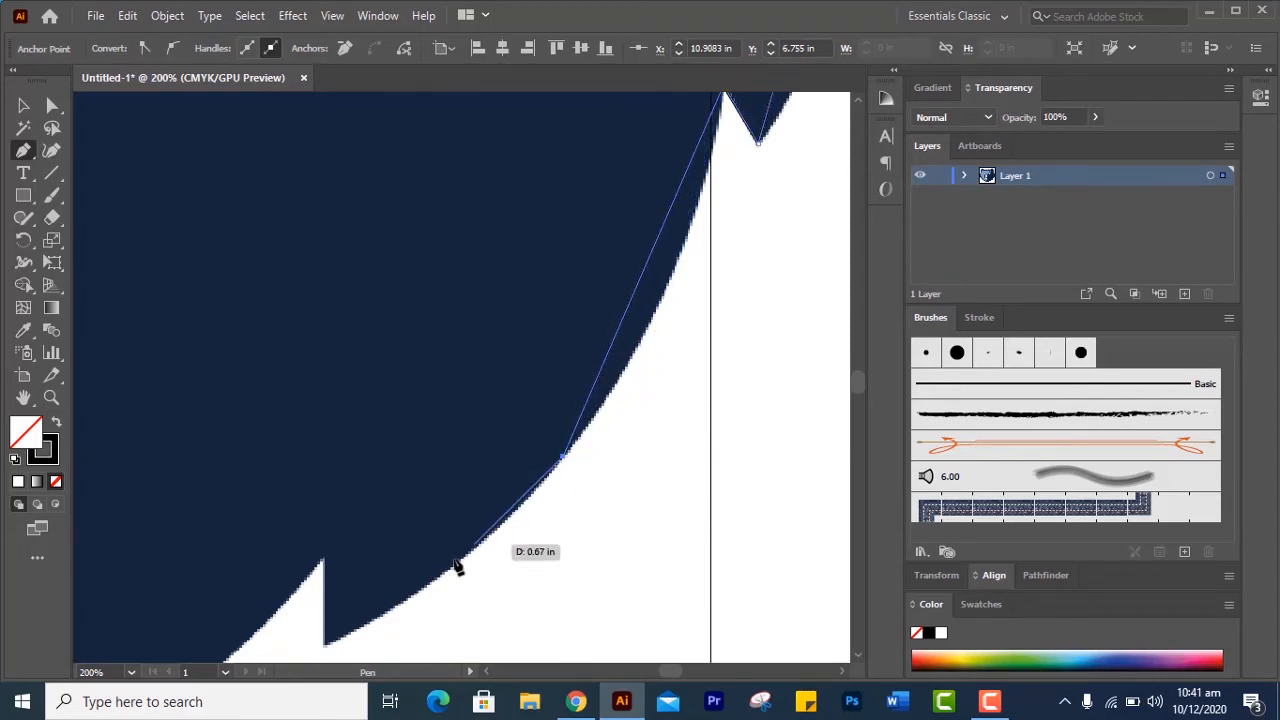
left_click(324, 642)
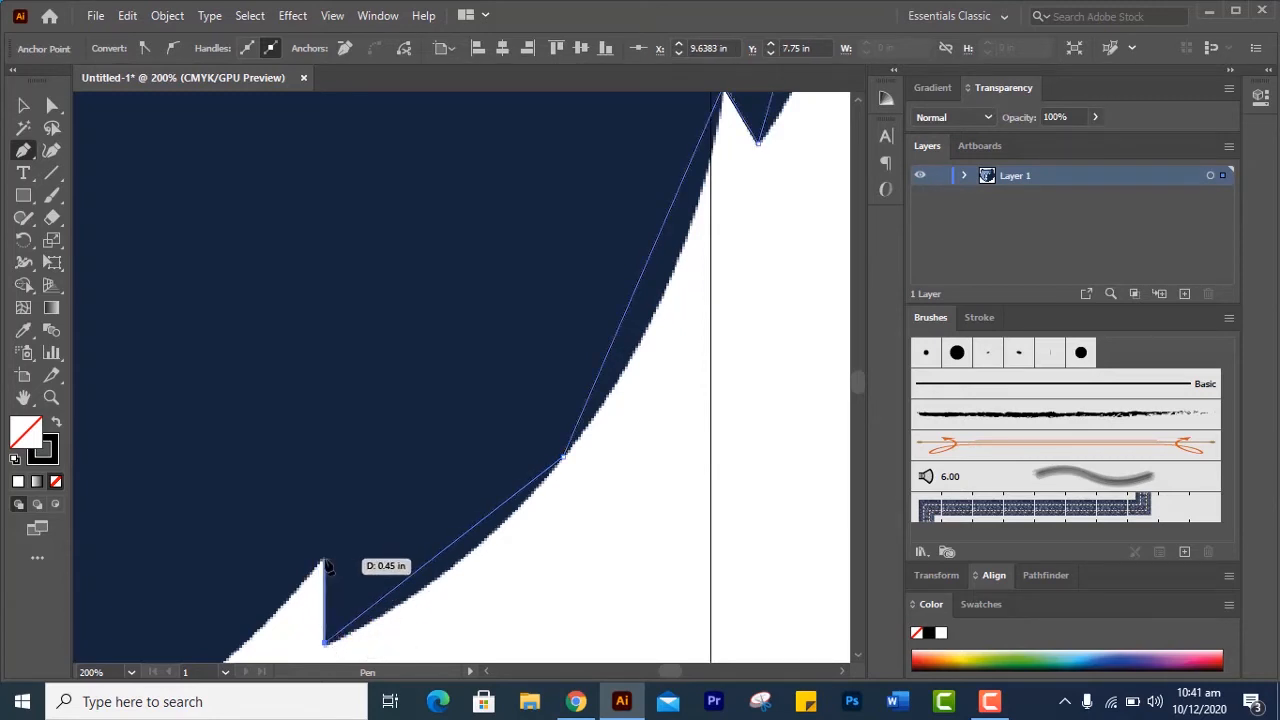
Extend the outline from the lower fur spike into its notch and along the right jaw to the chin tip, with two anchors between
left_click(325, 563)
key("space")
left_click_drag(337, 537, 830, 149)
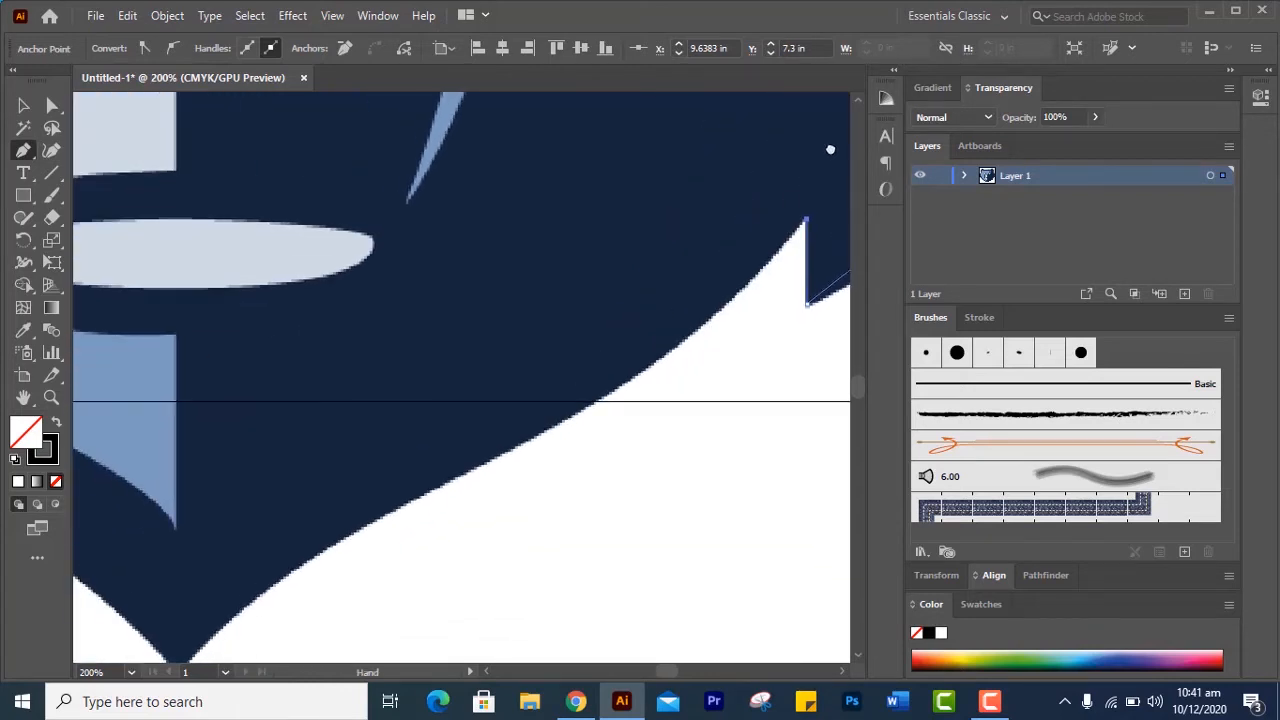
left_click(535, 435)
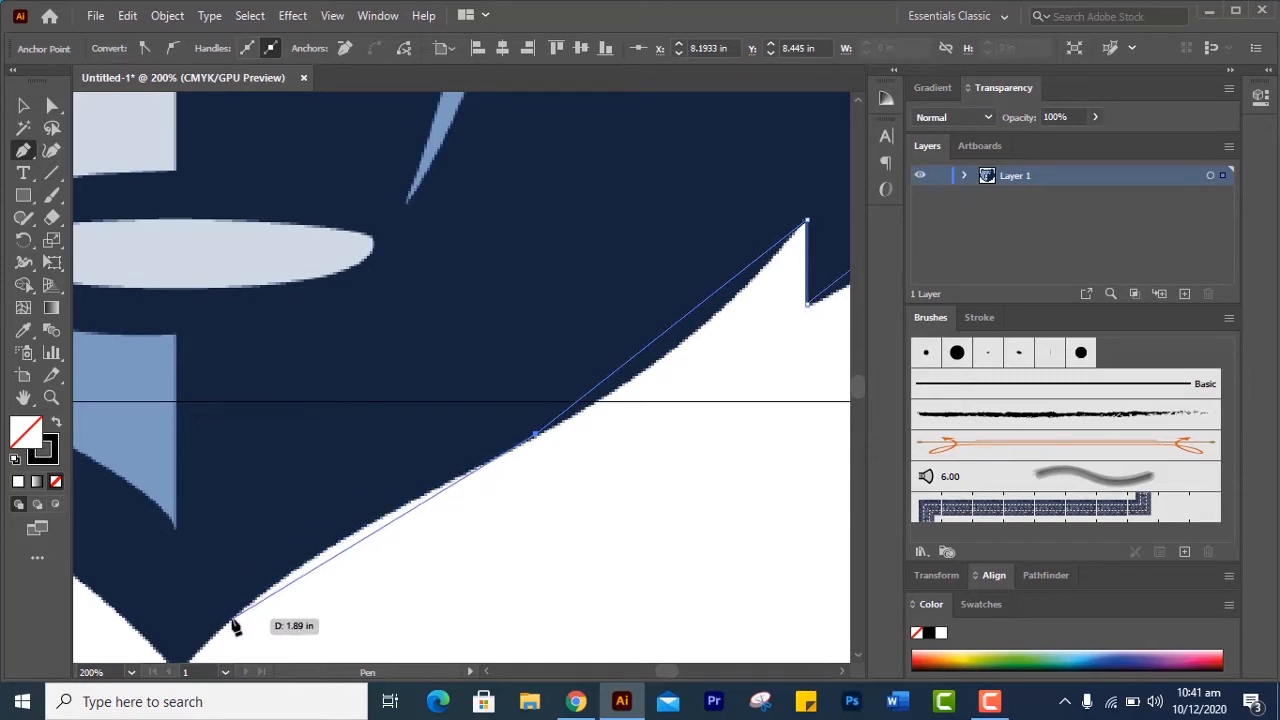
left_click(277, 588)
left_click_drag(348, 482, 632, 300)
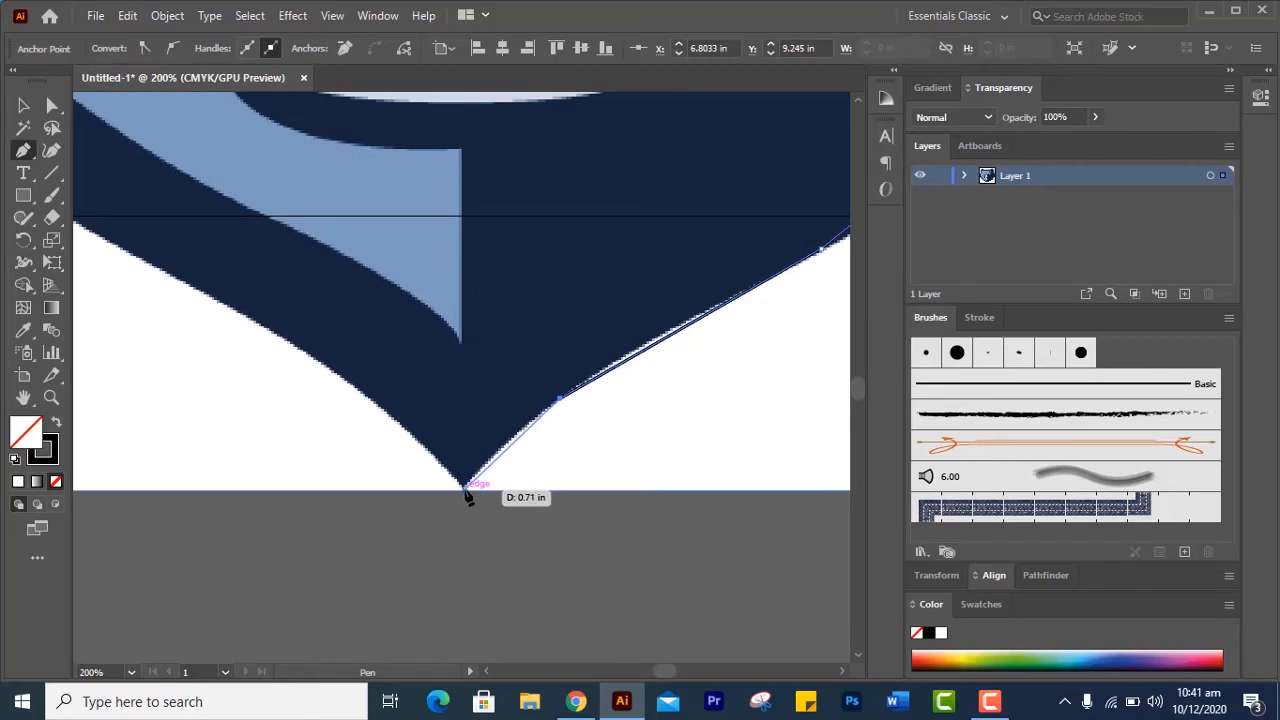
left_click(464, 489)
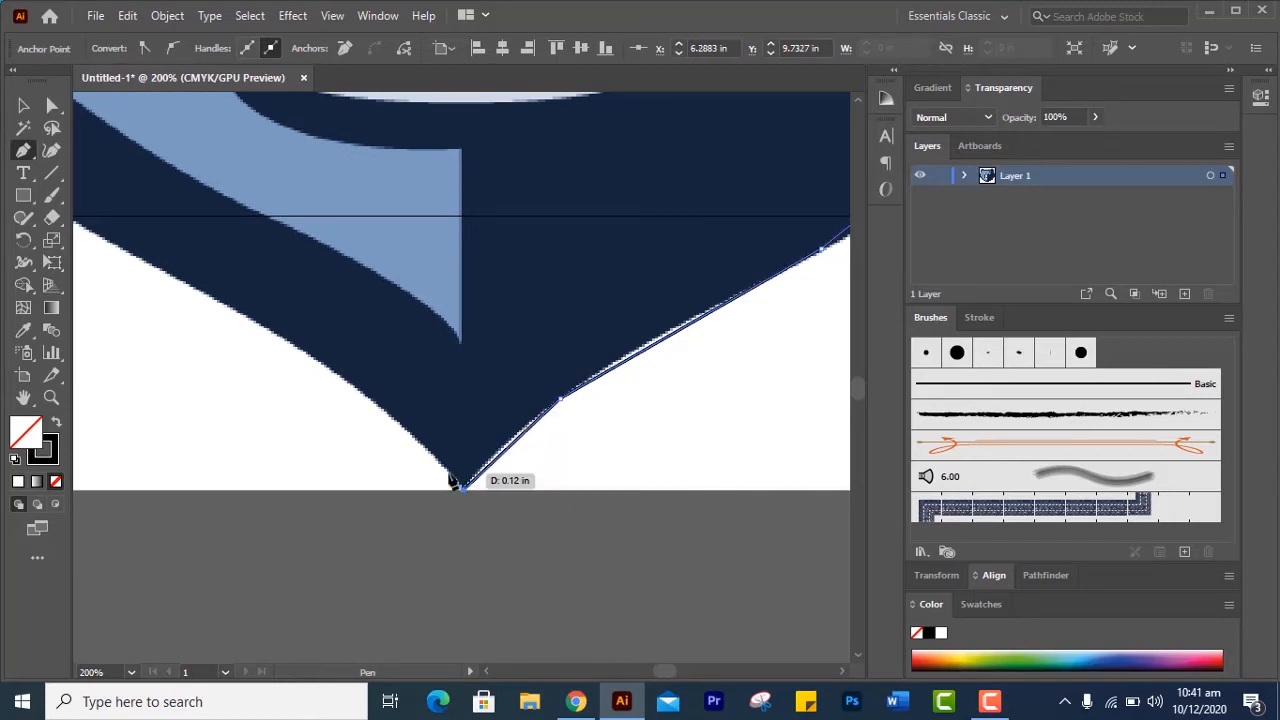
Continue the outline with straight segments from the chin up the left jaw, into the notch and to the tip of the lower left fur spike
left_click(287, 343)
left_click_drag(287, 343, 681, 418)
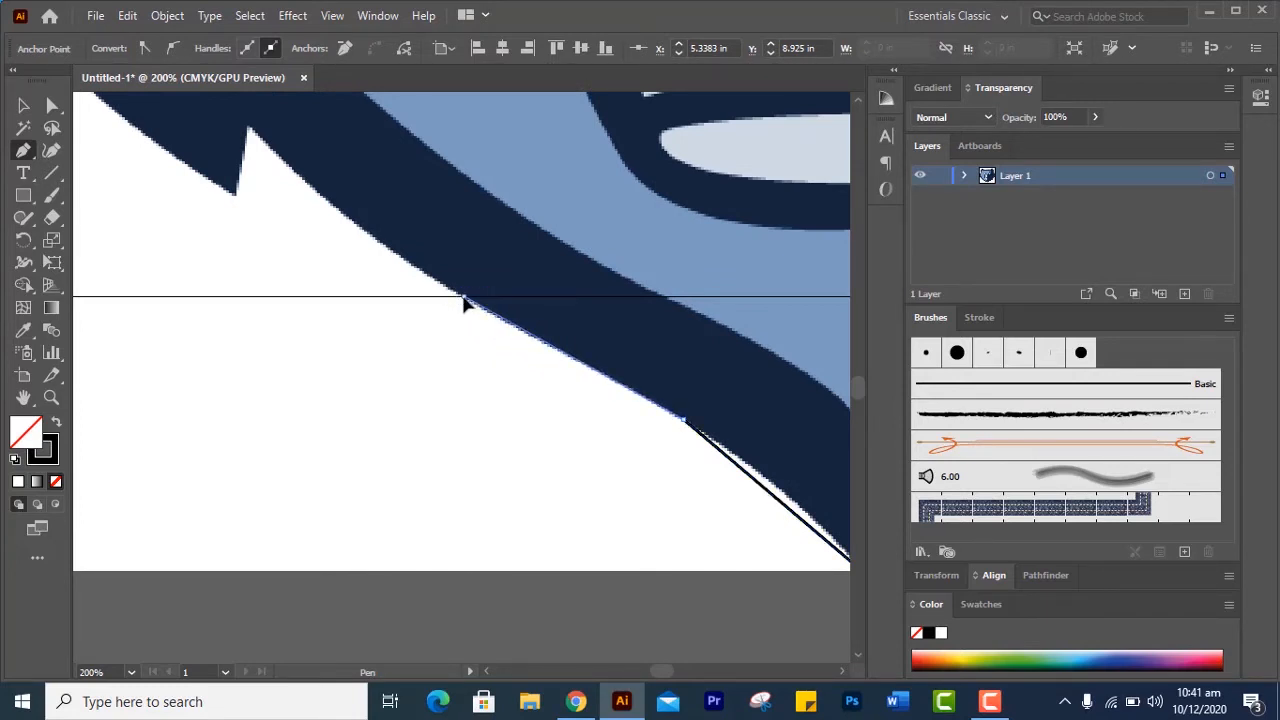
left_click(463, 297)
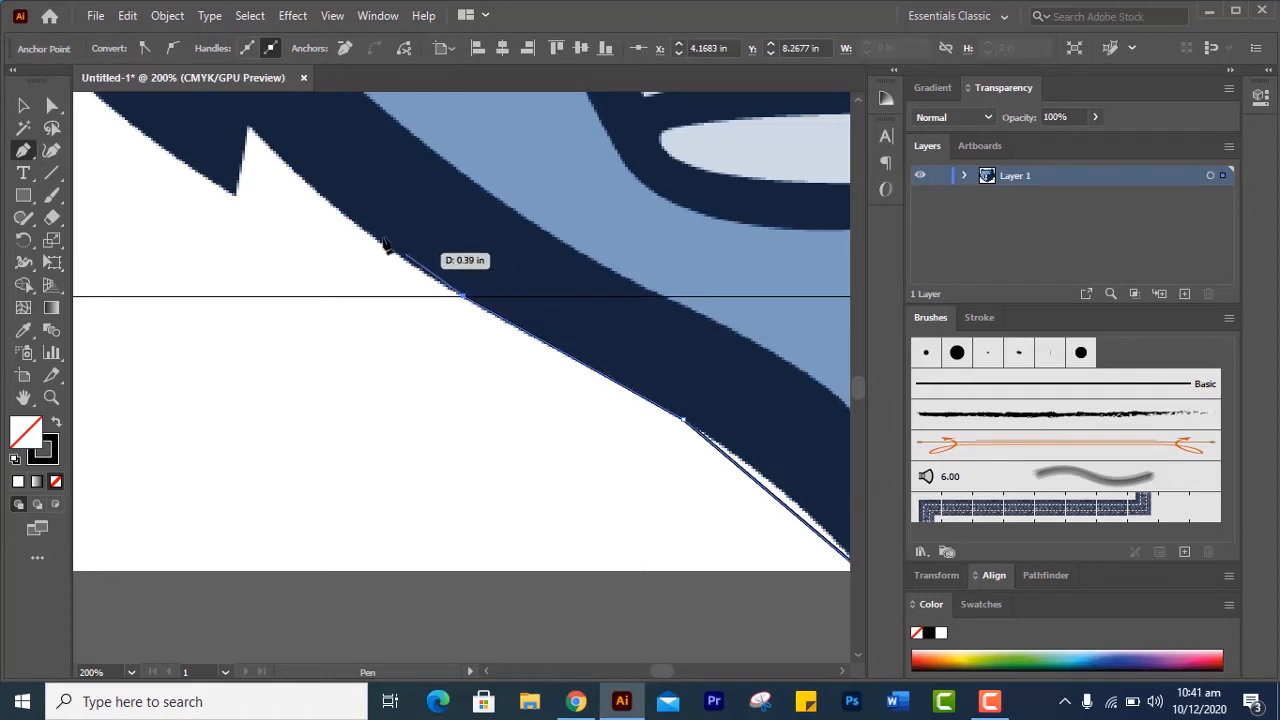
left_click(249, 129)
key("space")
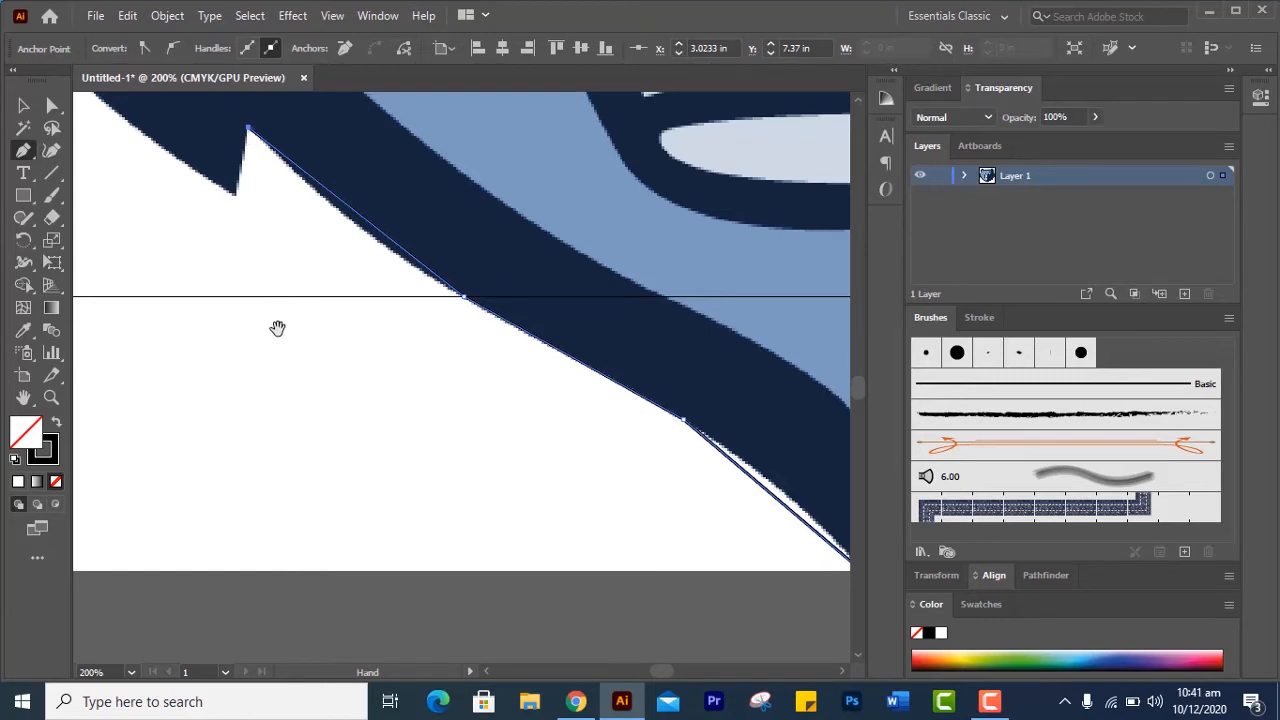
left_click_drag(277, 328, 699, 613)
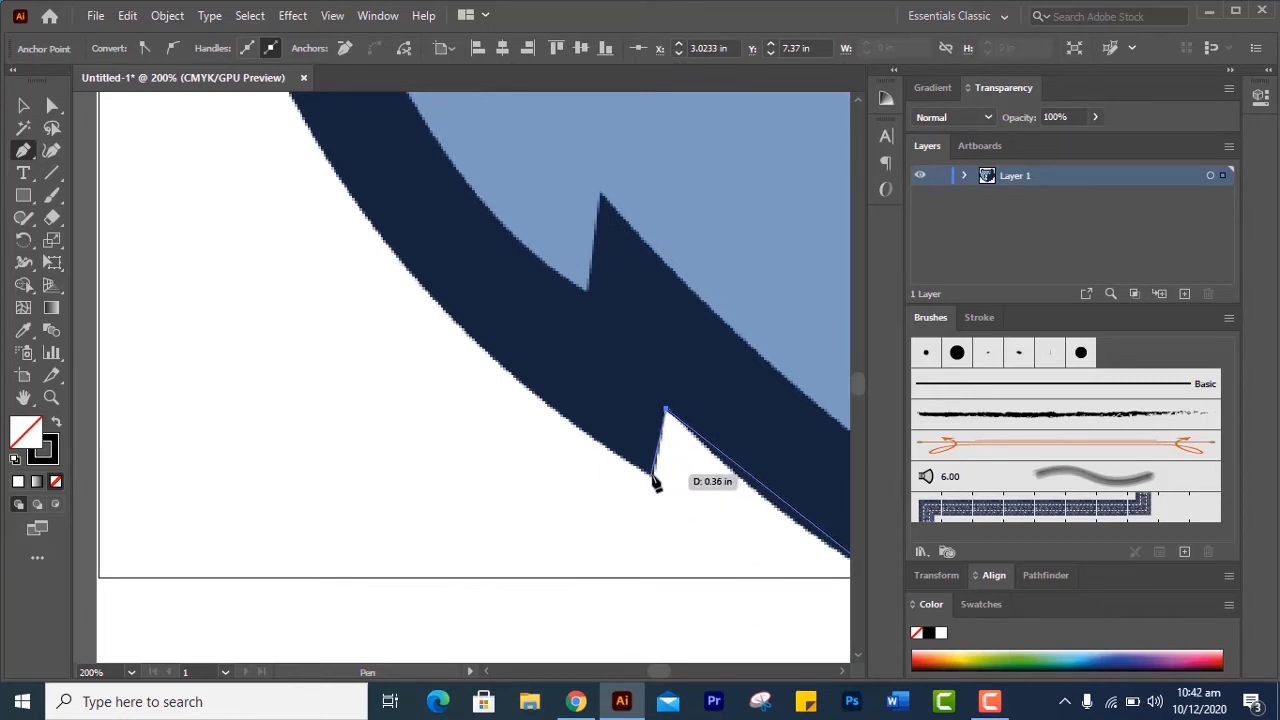
left_click(653, 475)
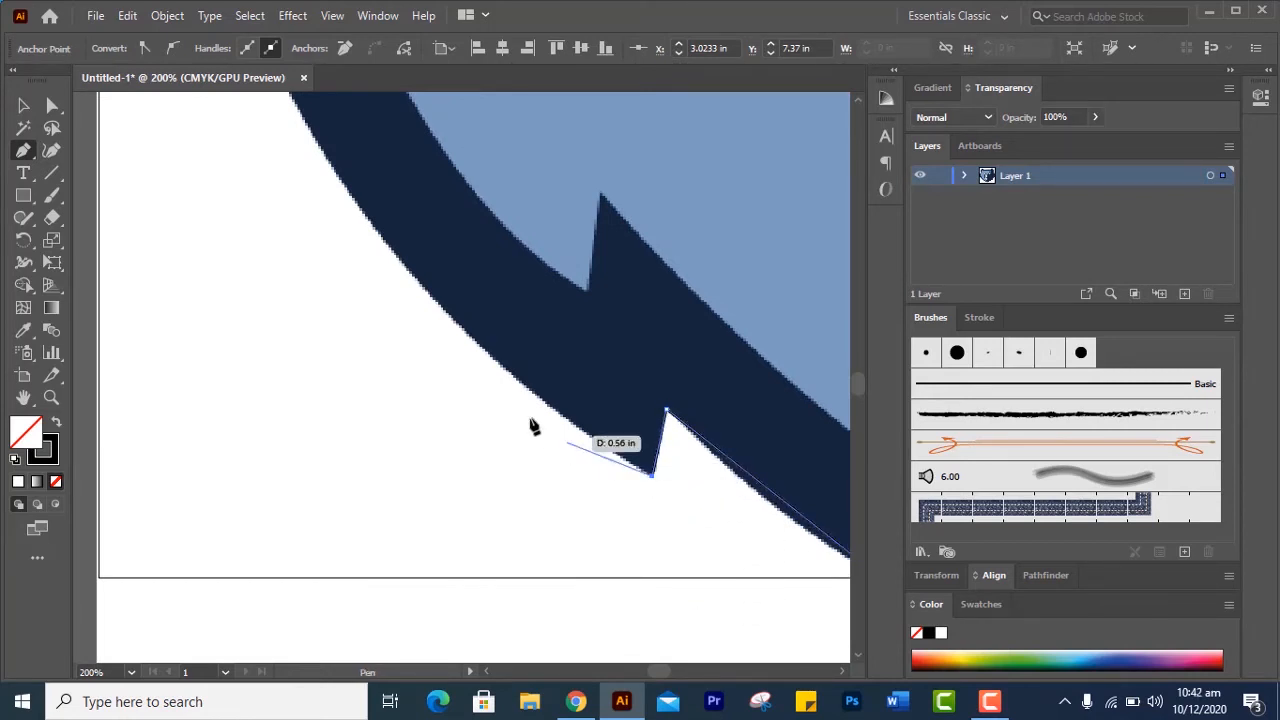
Extend the outline with straight segments up the lower left cheek, into the next notch and to the tip of the upper left fur spike
left_click(433, 301)
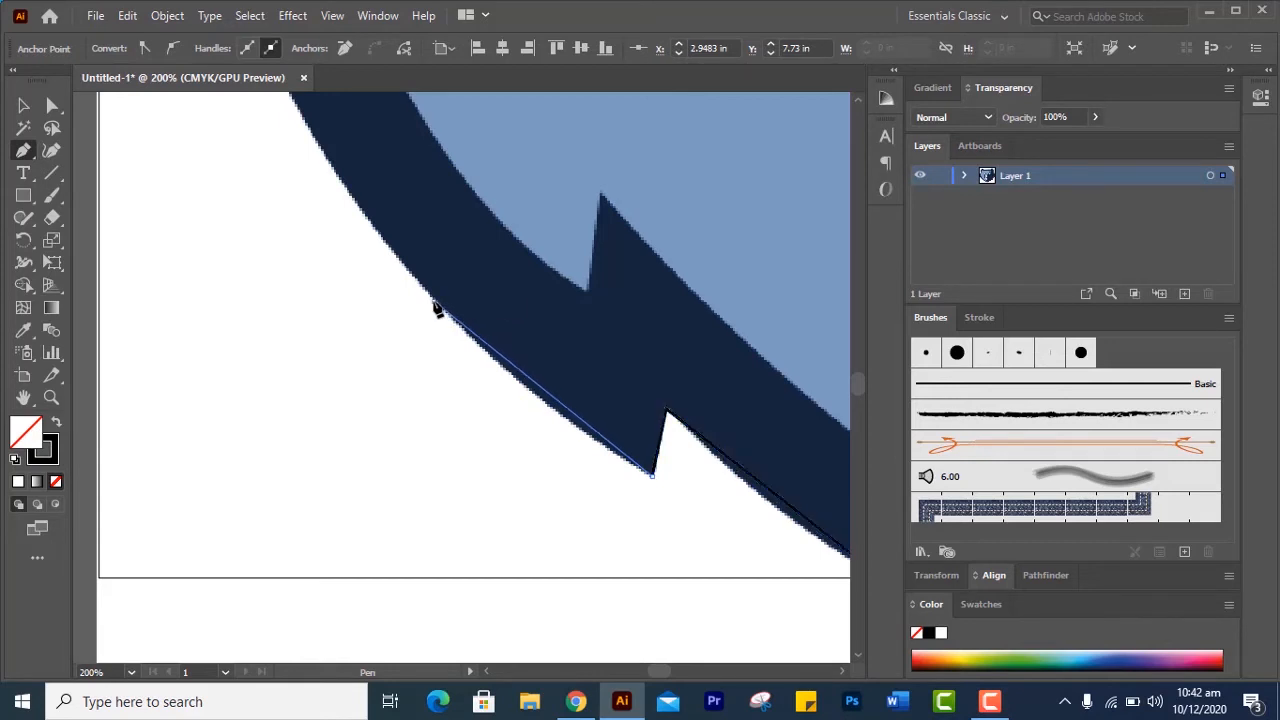
left_click_drag(380, 274, 460, 654)
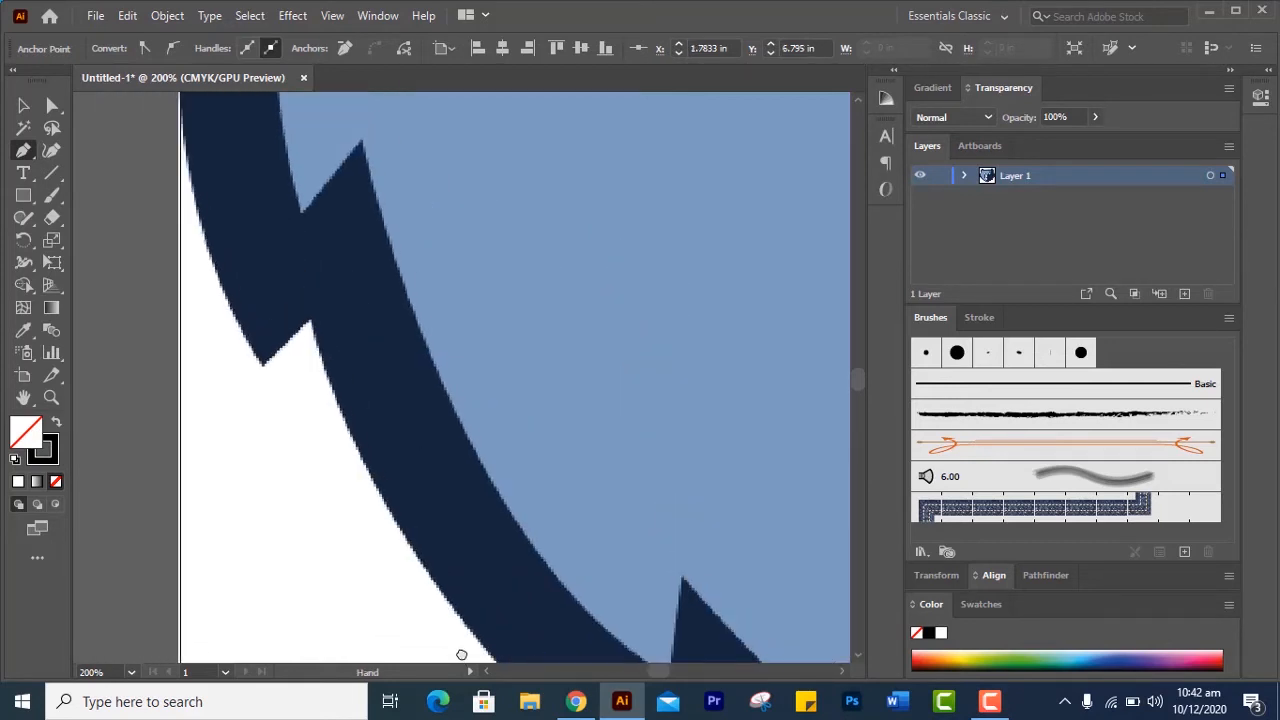
left_click(326, 367)
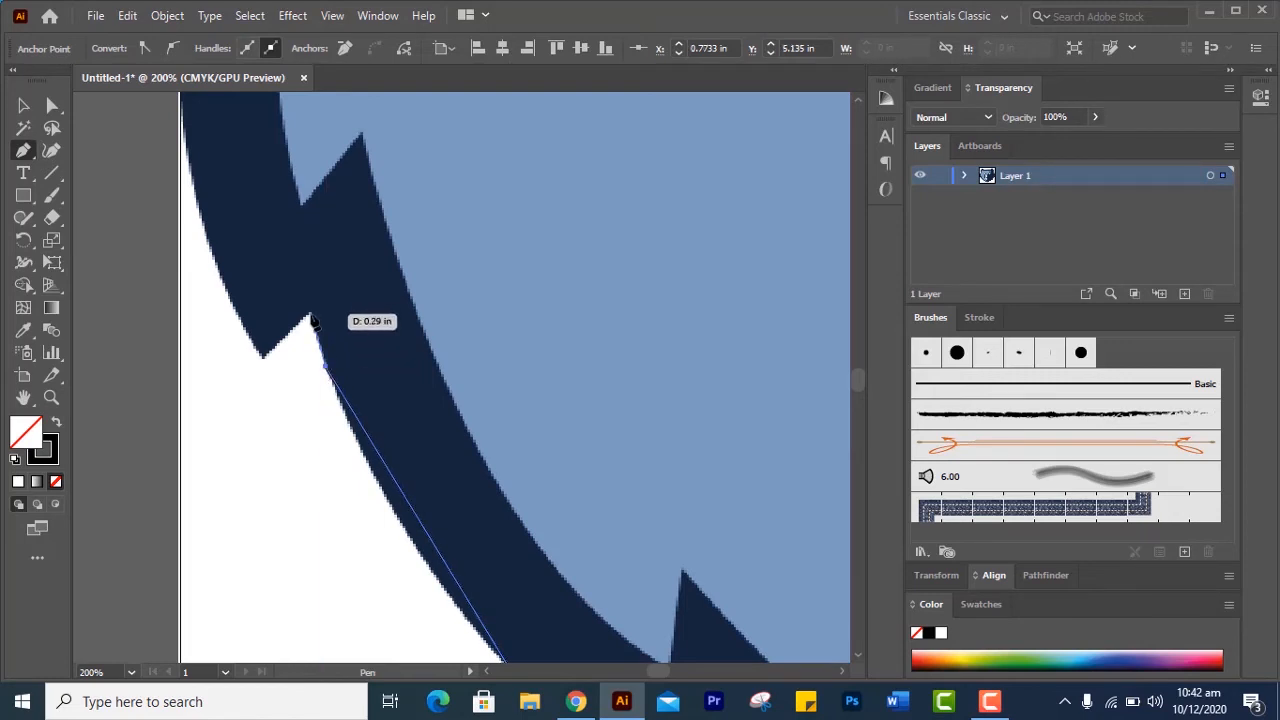
left_click(310, 315)
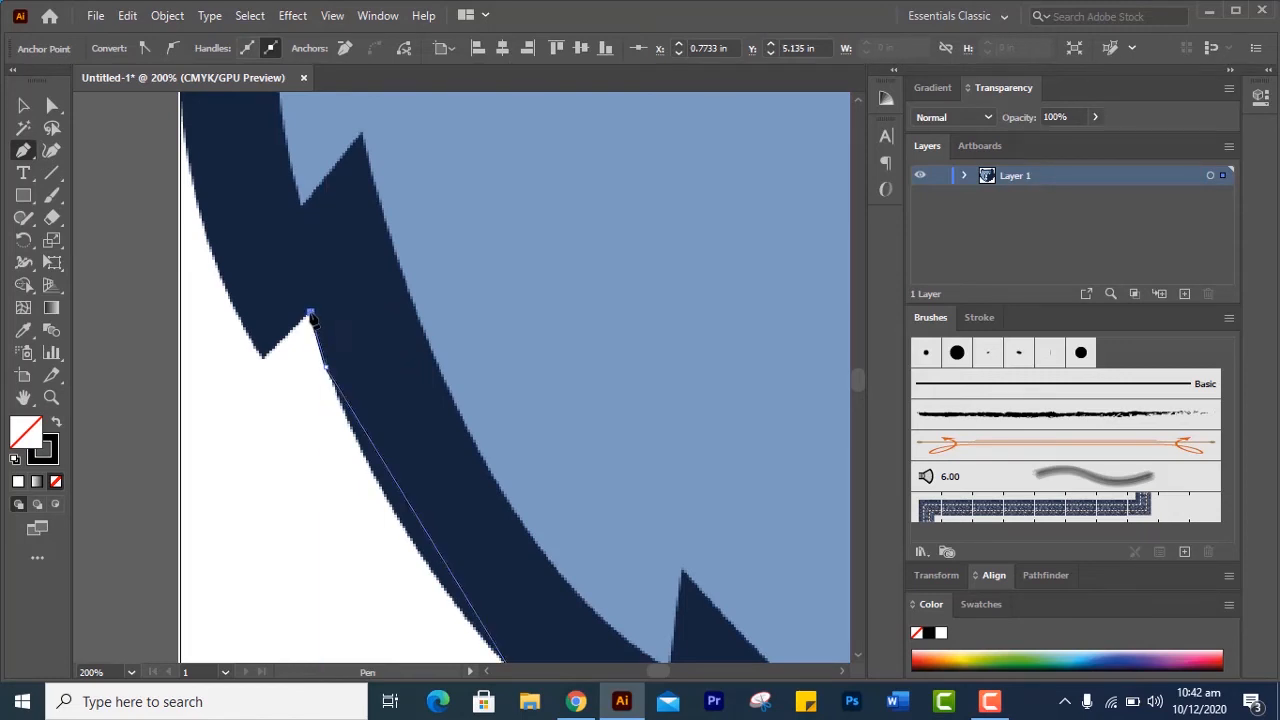
left_click(263, 356)
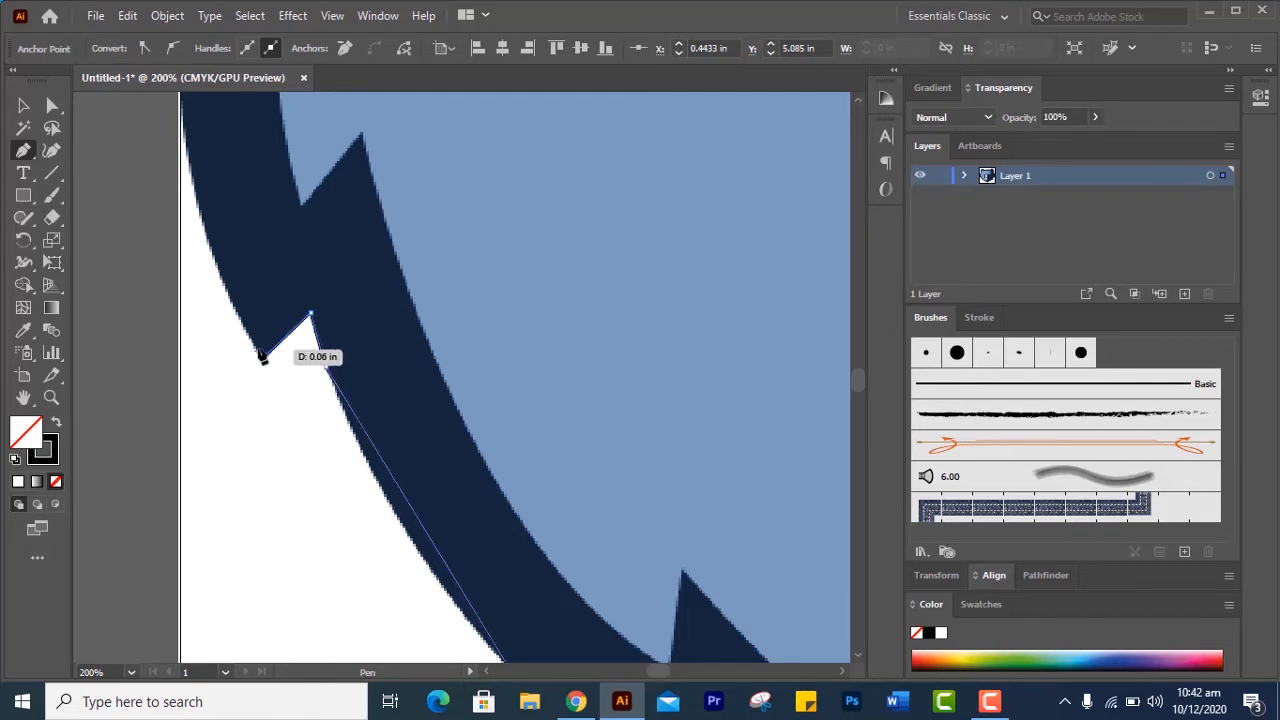
Continue the outline up the left cheek to the corner where it meets the left ear, with two anchors along the cheek
left_click_drag(301, 303, 386, 529)
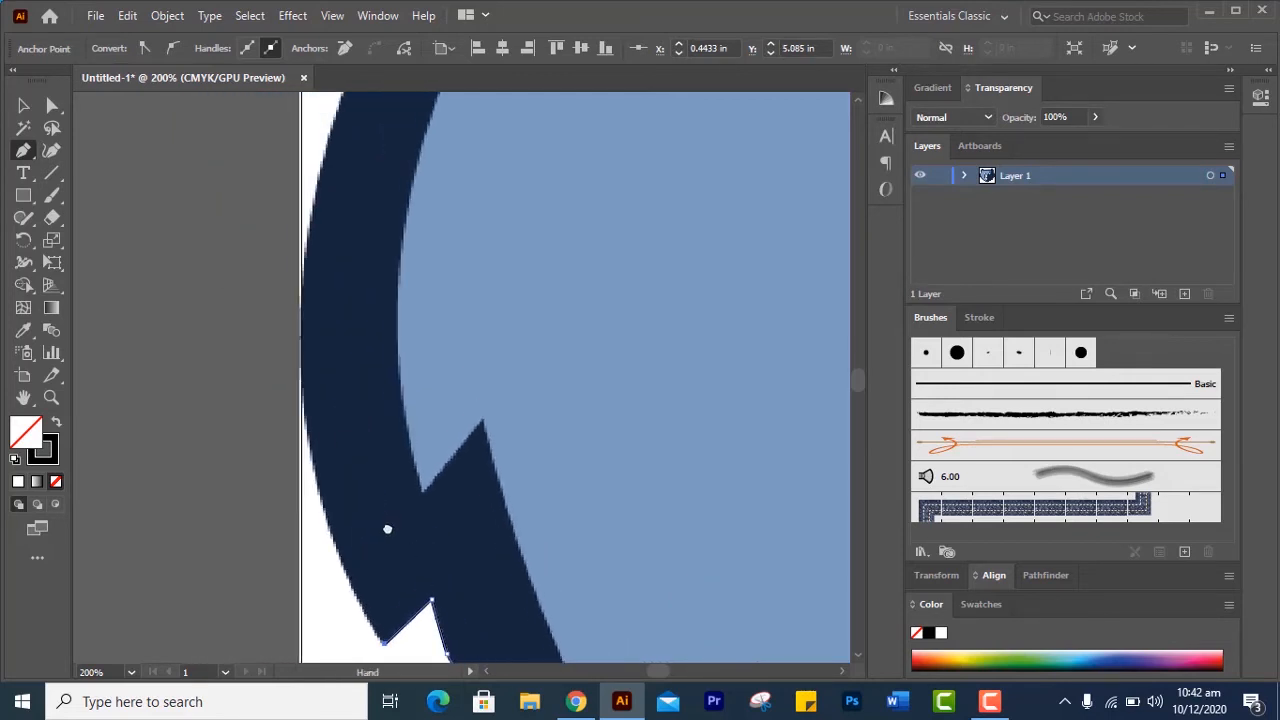
left_click(302, 391)
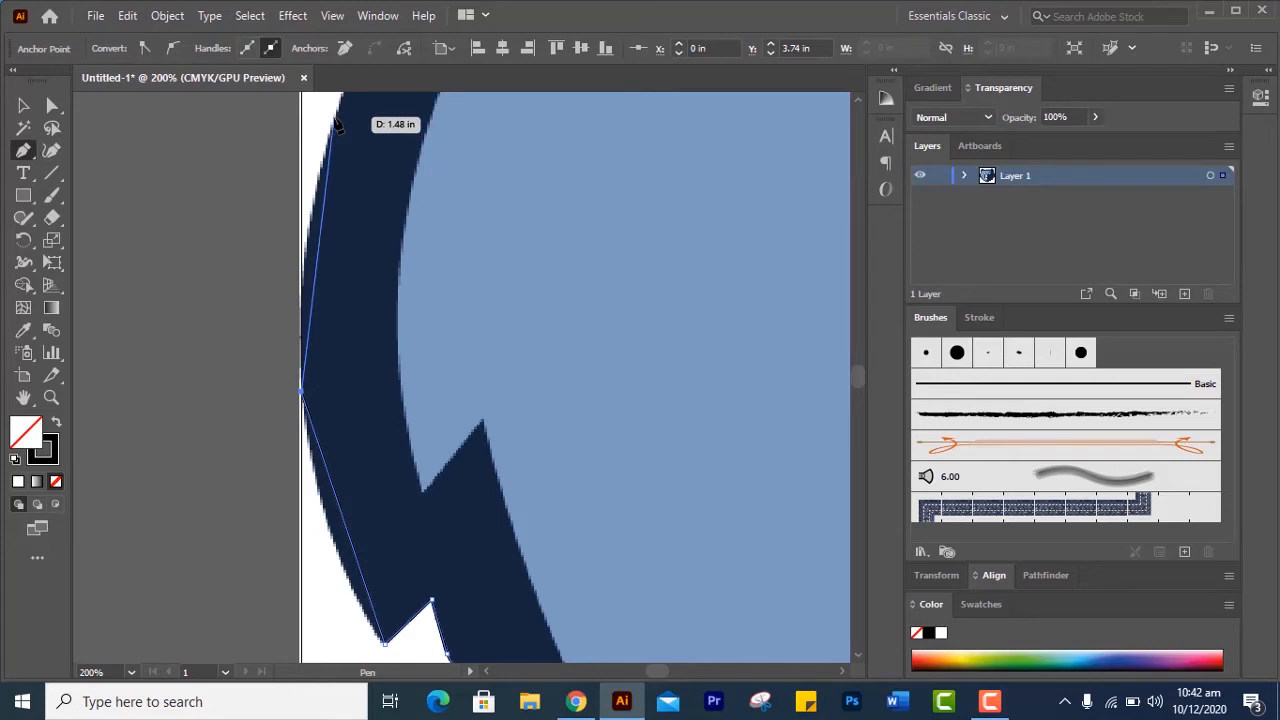
left_click(333, 118)
left_click_drag(368, 135, 163, 594)
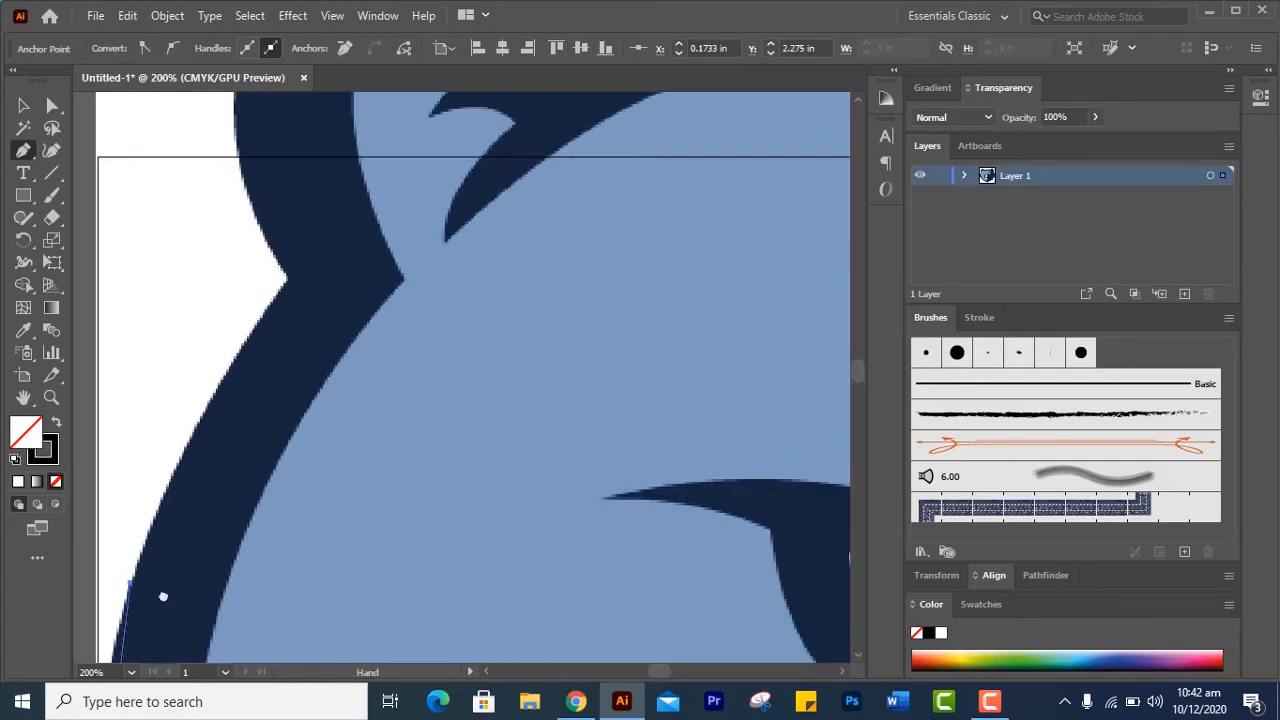
left_click(285, 281)
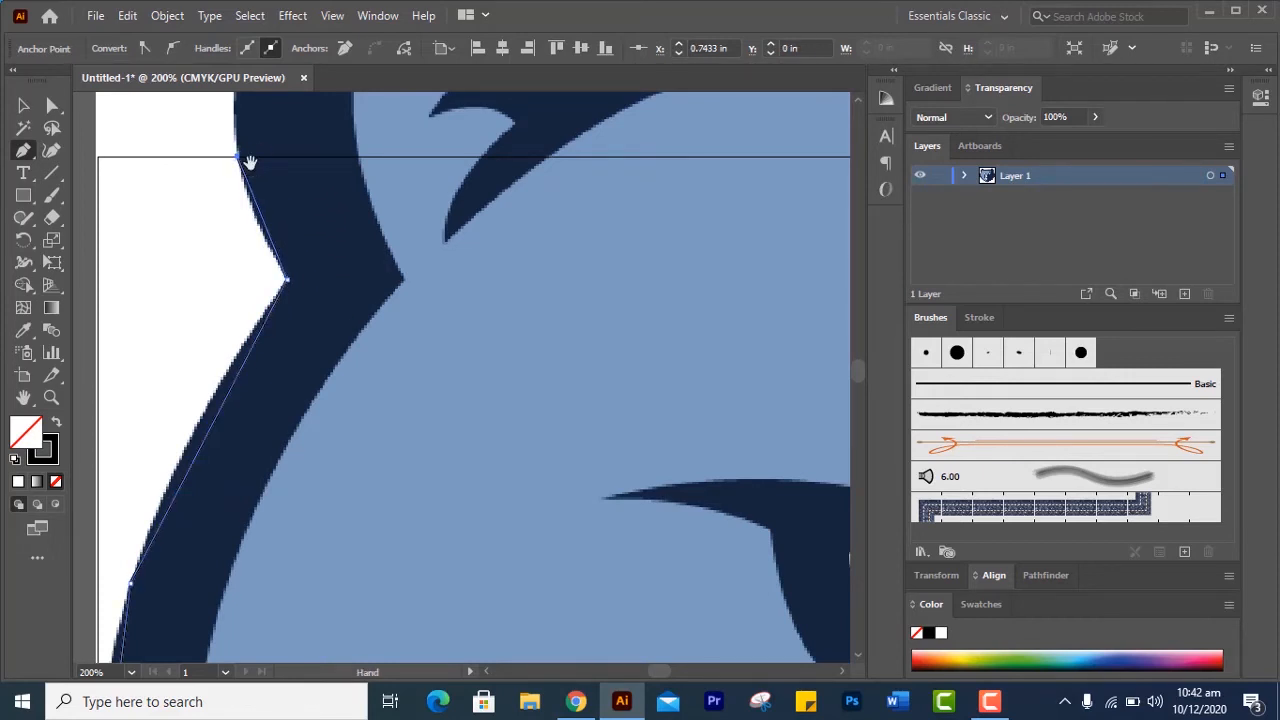
Extend the outline with straight segments around the left ear's outer edge and top to the ear's inner base on the forehead
left_click_drag(249, 163, 223, 634)
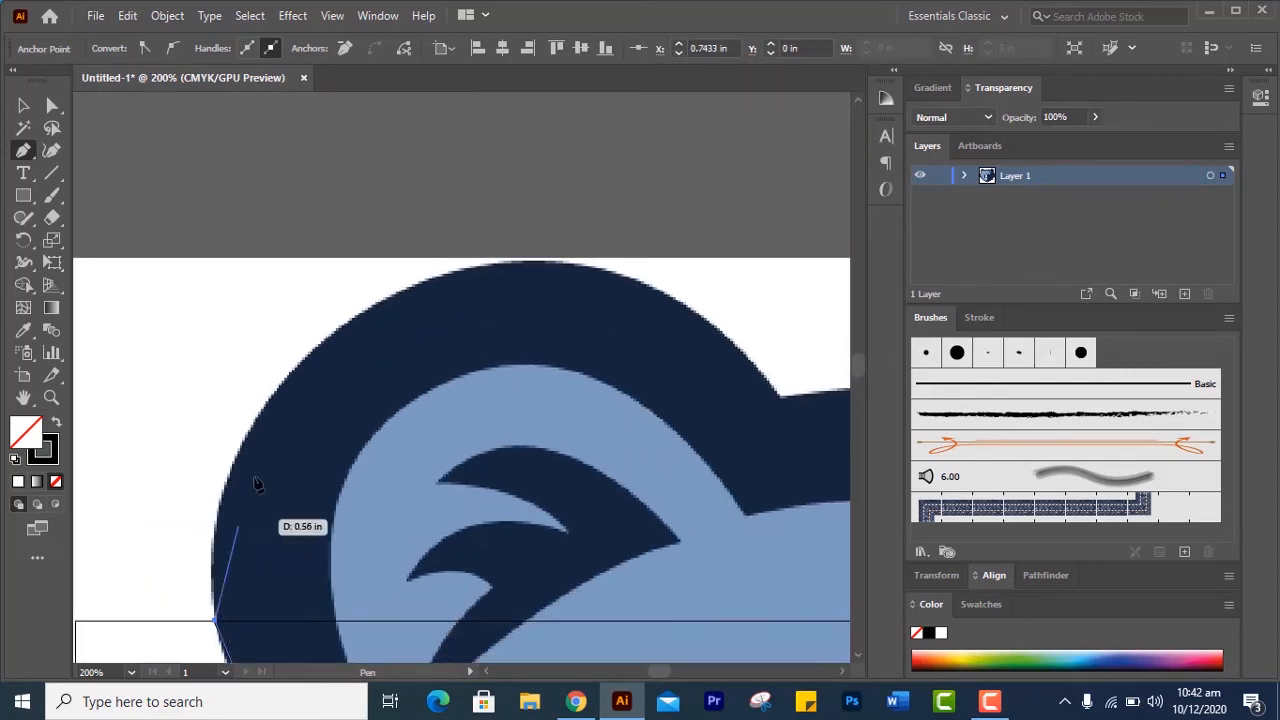
left_click(336, 334)
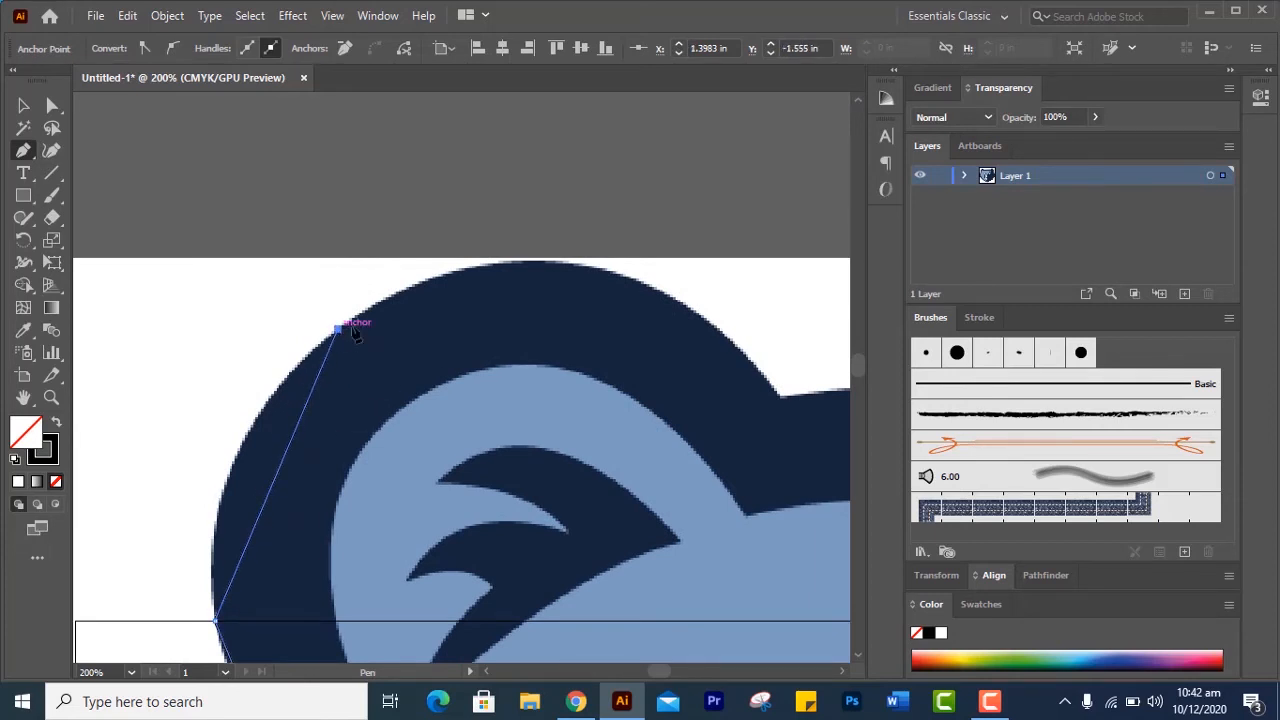
left_click(612, 278)
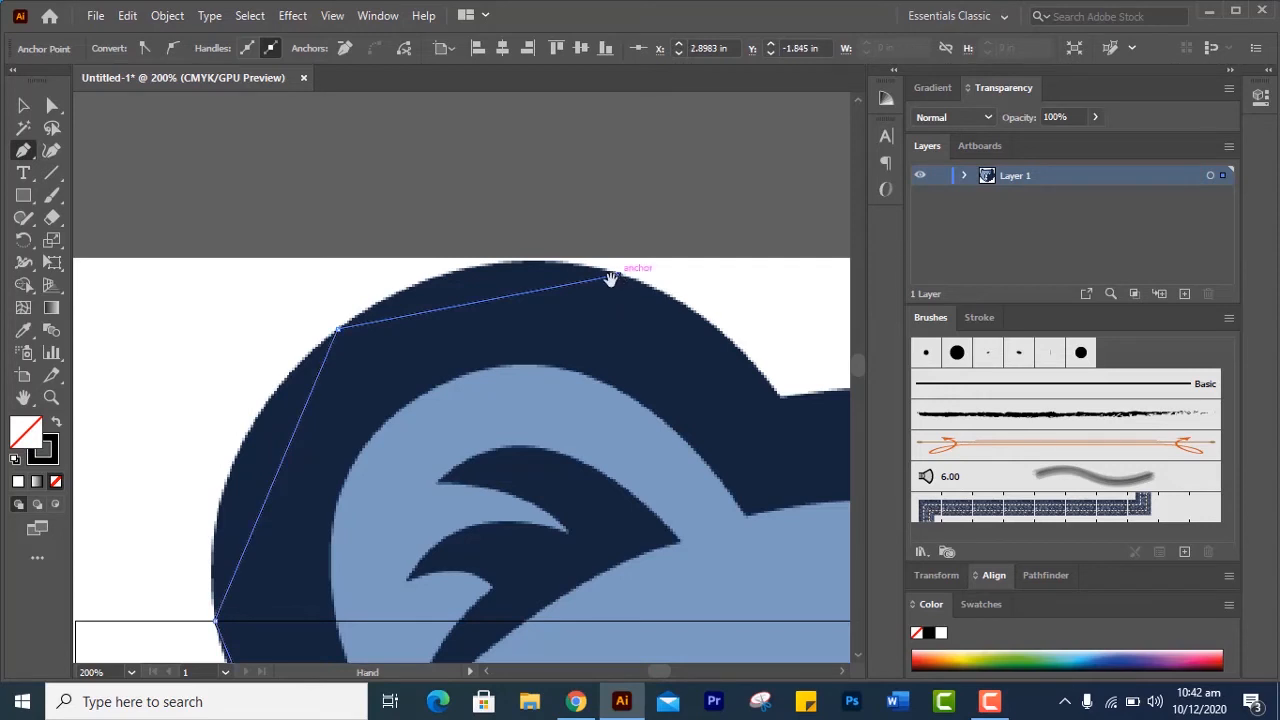
left_click_drag(611, 277, 276, 251)
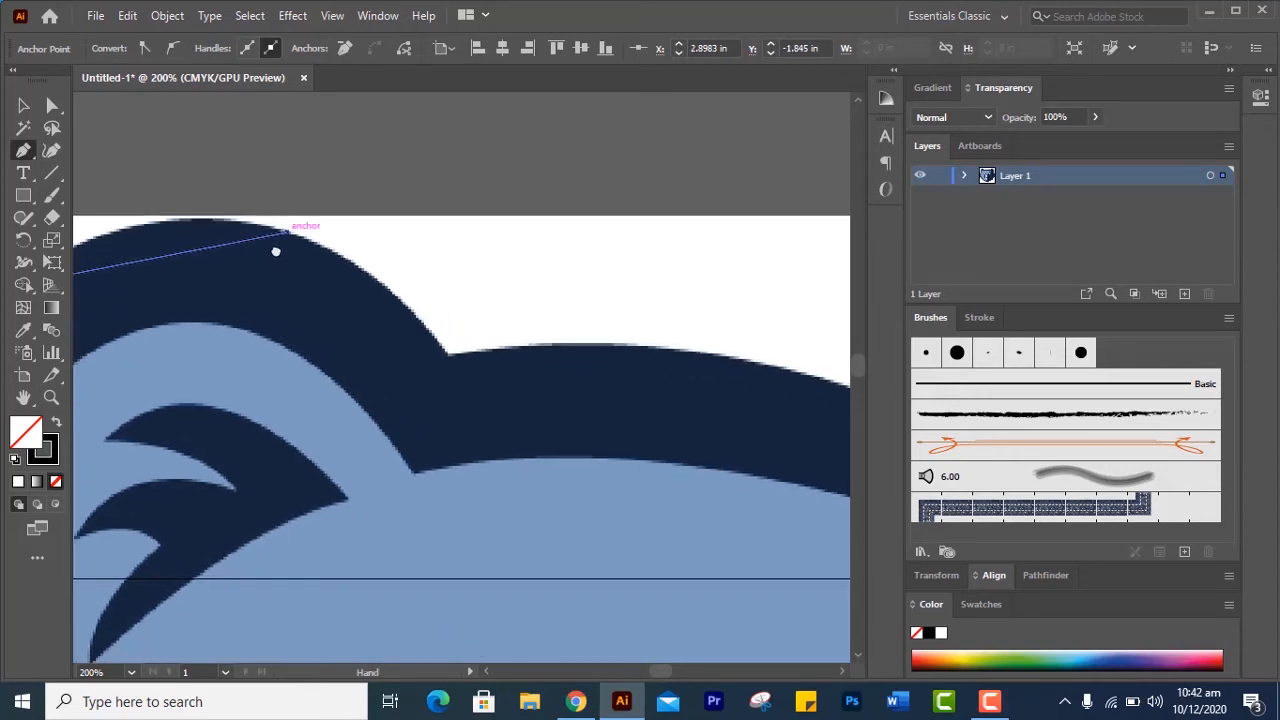
left_click(446, 356)
Close the head outline along the forehead from the left ear's base to the starting notch, with one anchor between
left_click_drag(421, 384, 186, 303)
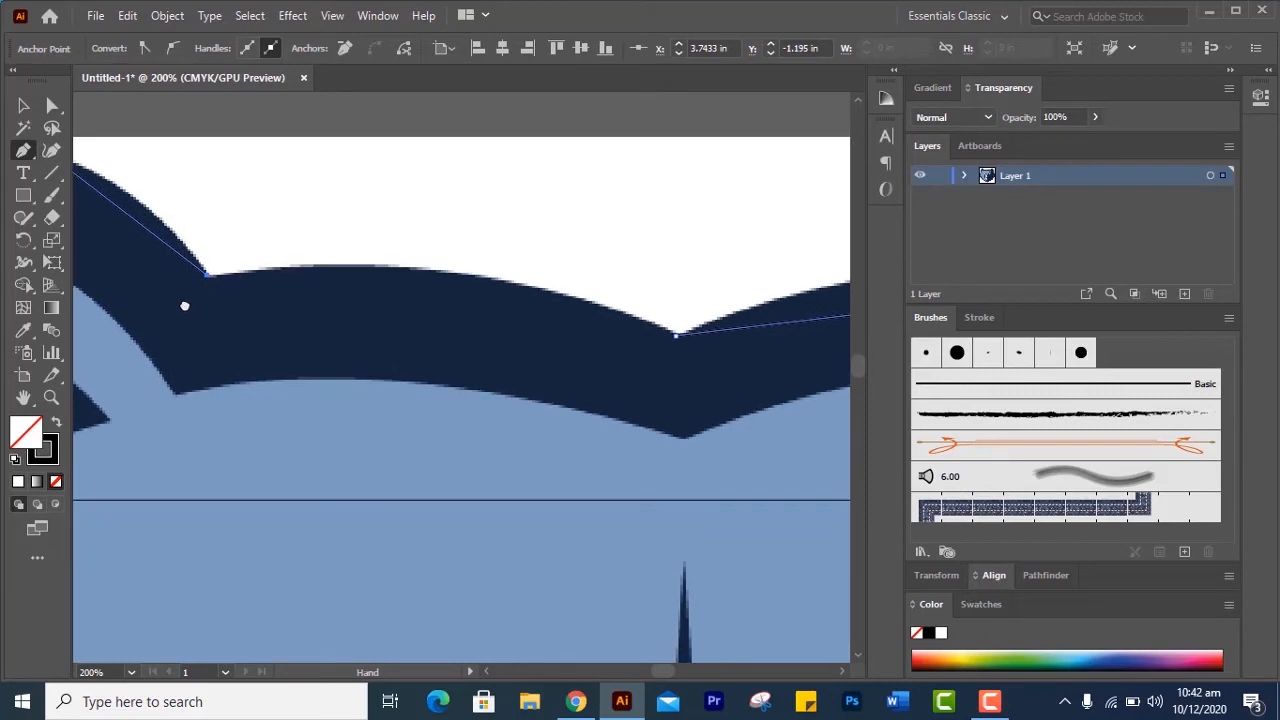
left_click(510, 283)
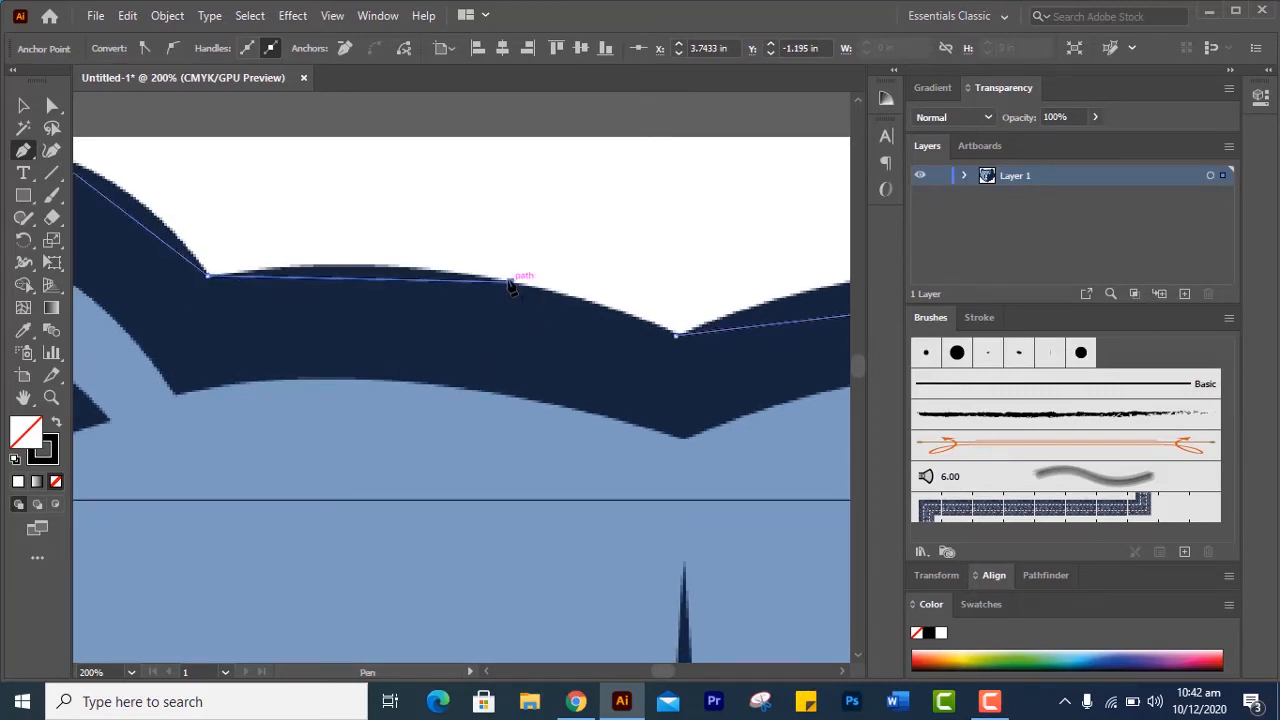
left_click(677, 336)
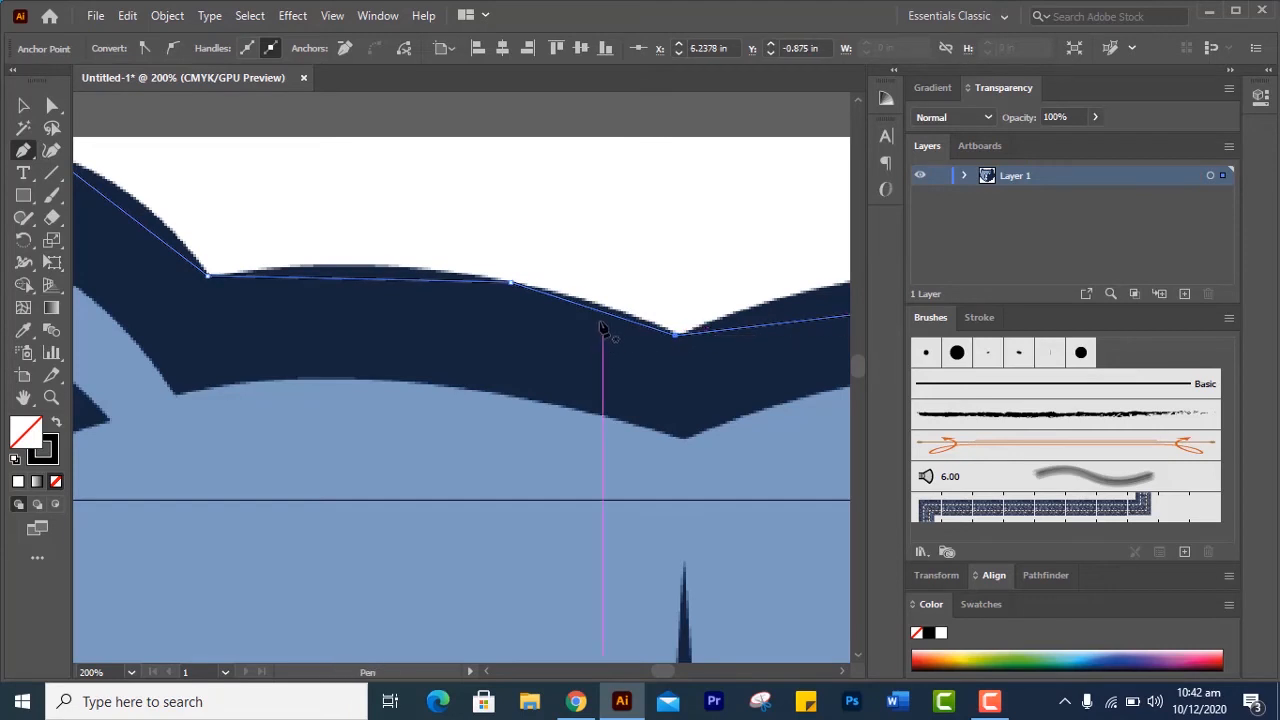
Bend the straight segment between the forehead notch and the right ear's base with the Anchor Point tool to follow the image's curved edge
scroll(650, 295, "down", 3)
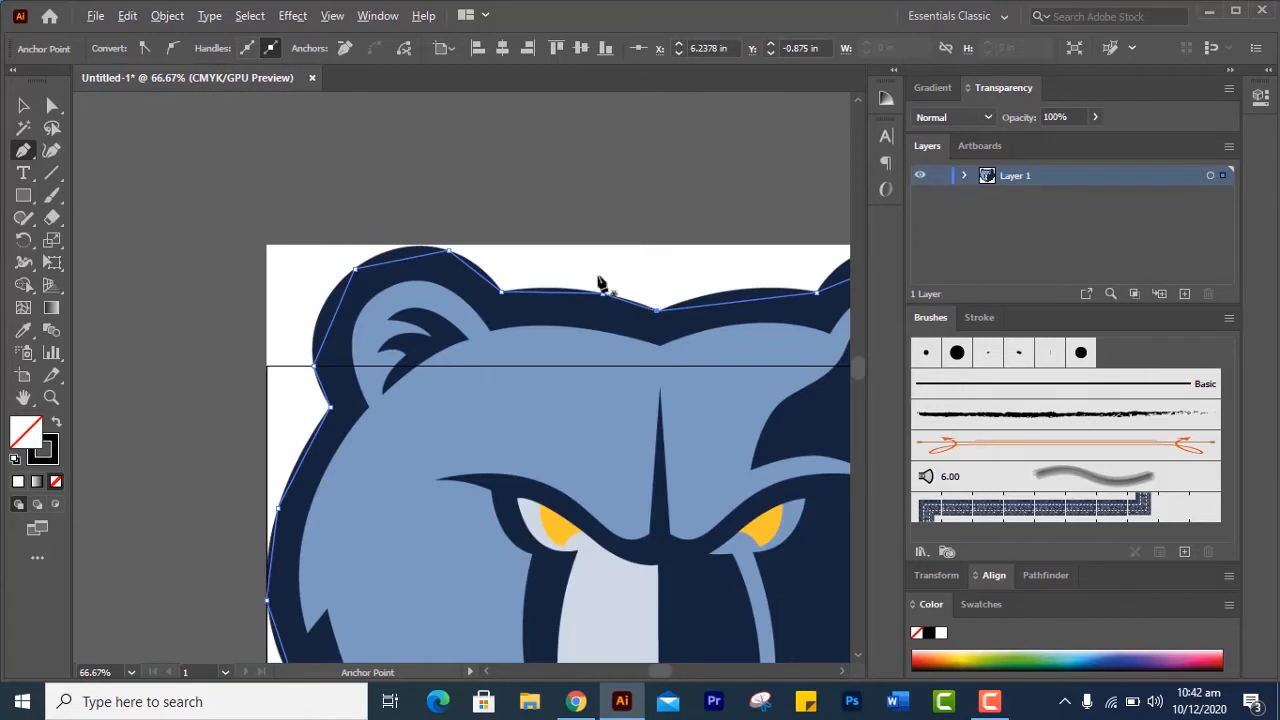
left_click_drag(608, 338, 430, 217)
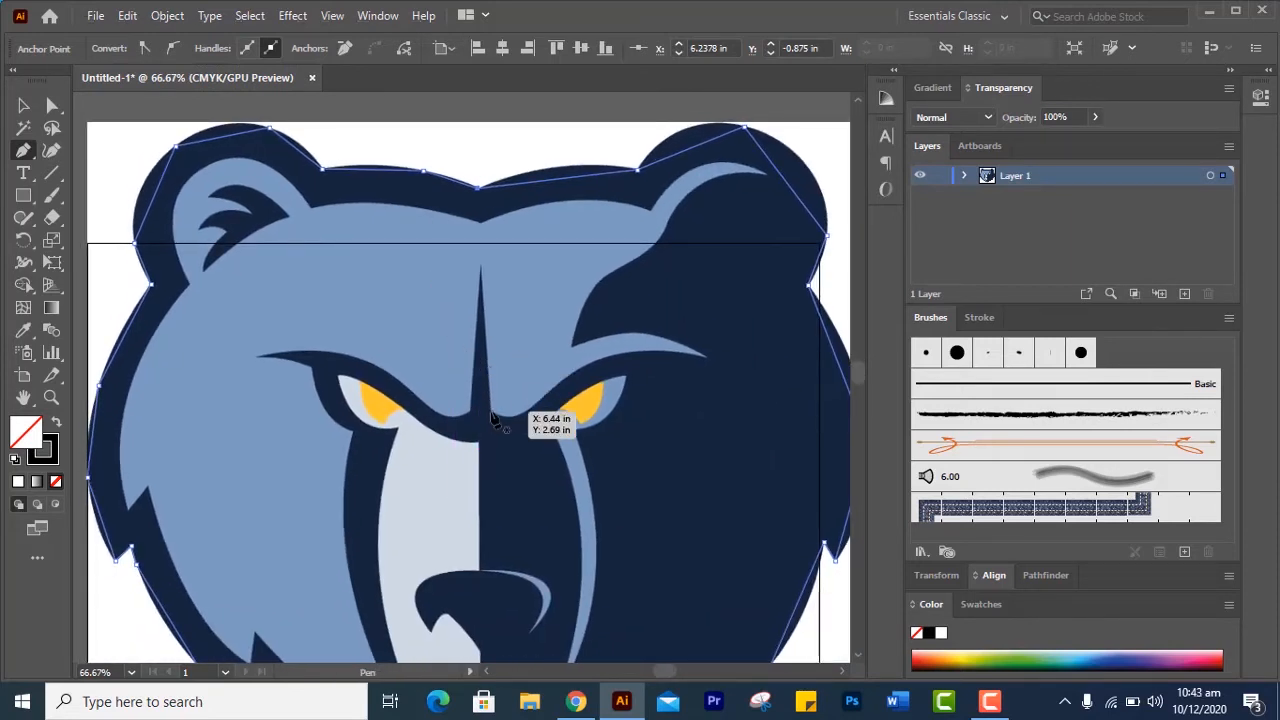
key("alt")
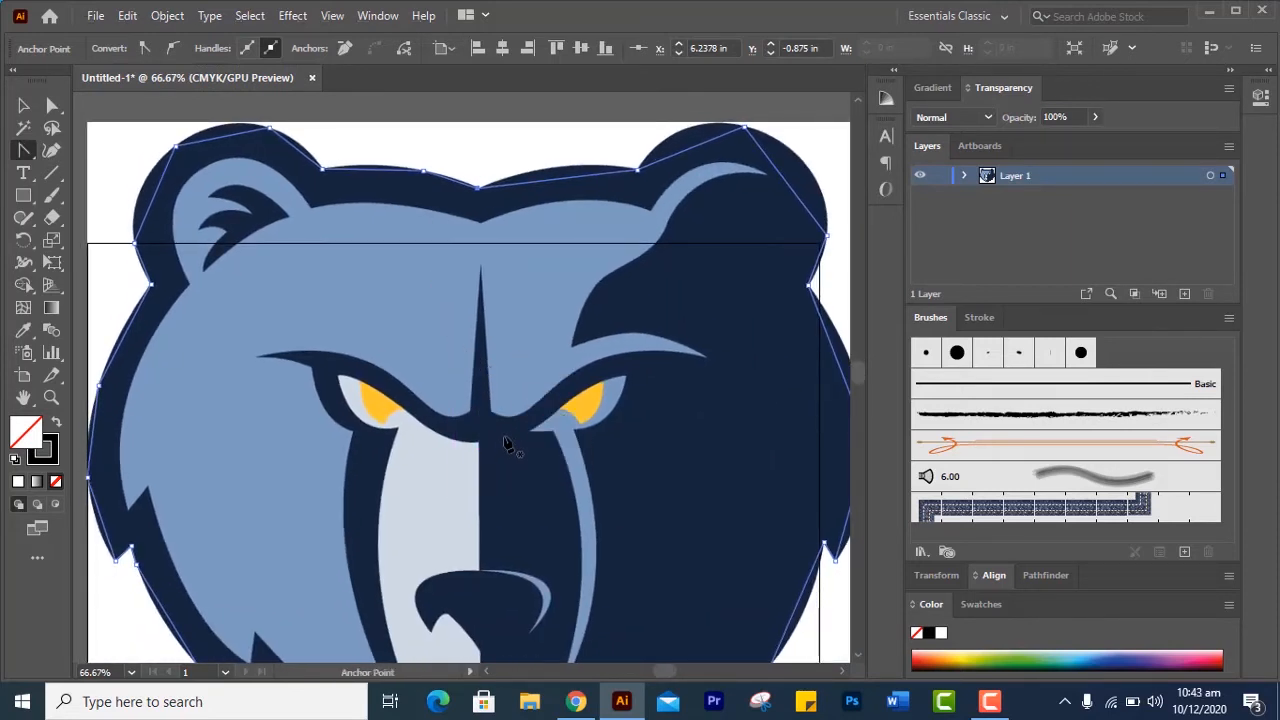
left_click(20, 155)
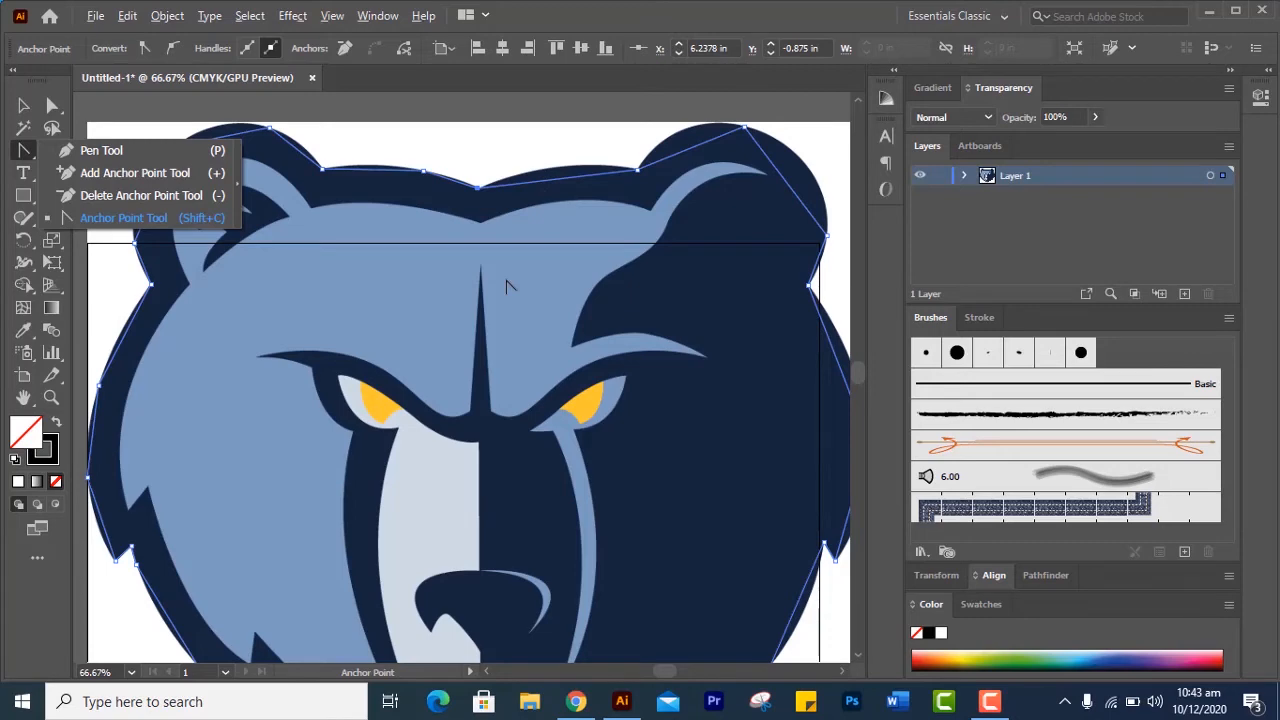
left_click(492, 242)
scroll(505, 293, "down", 2)
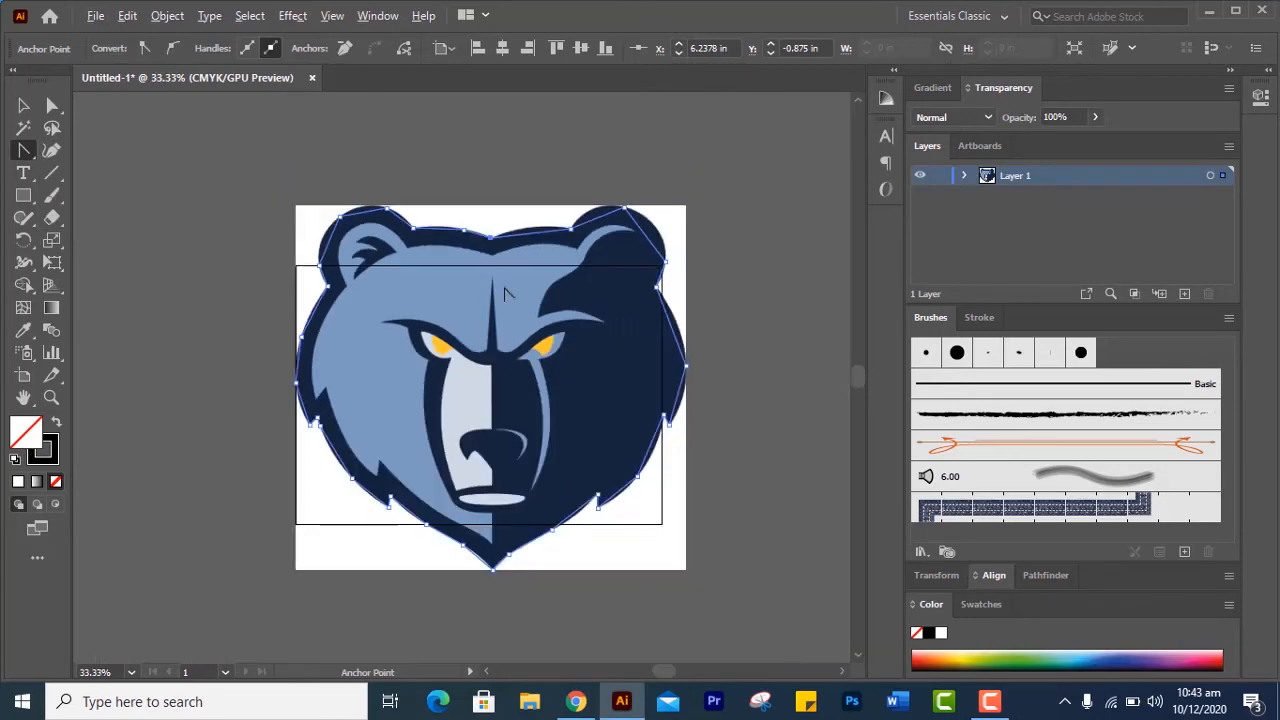
scroll(505, 293, "up", 3)
left_click_drag(509, 227, 437, 374)
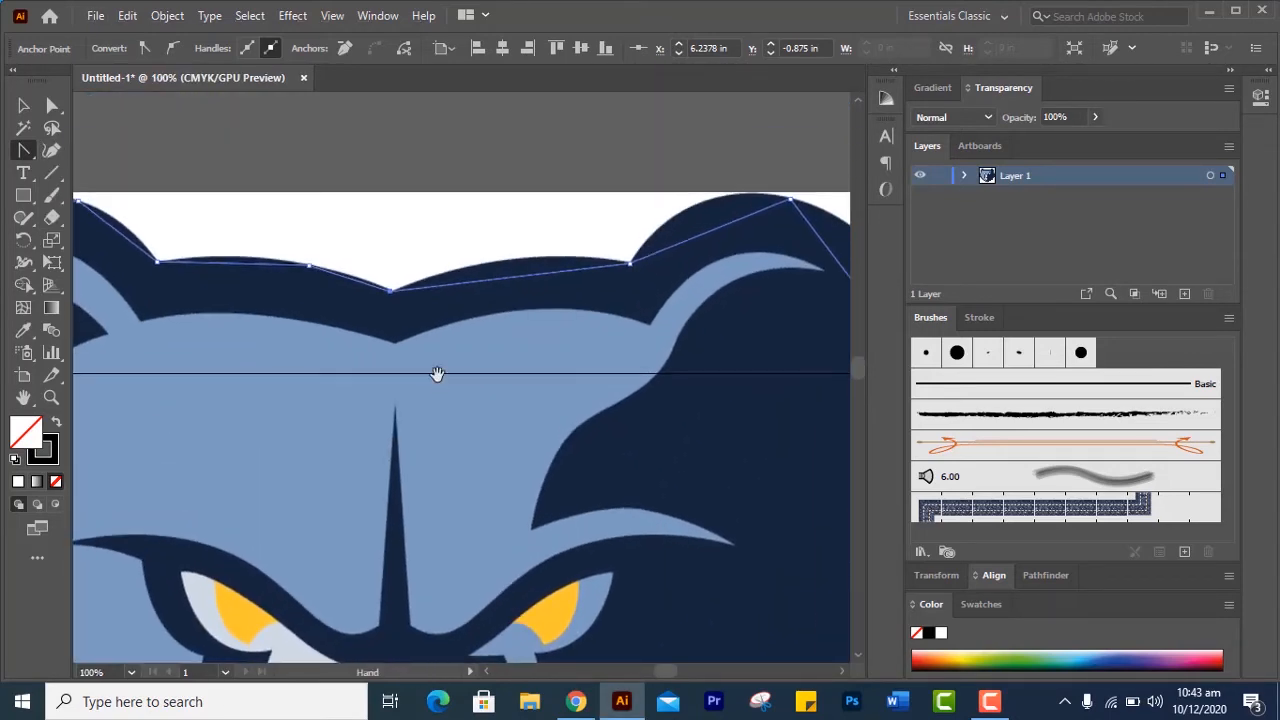
scroll(434, 357, "up", 2)
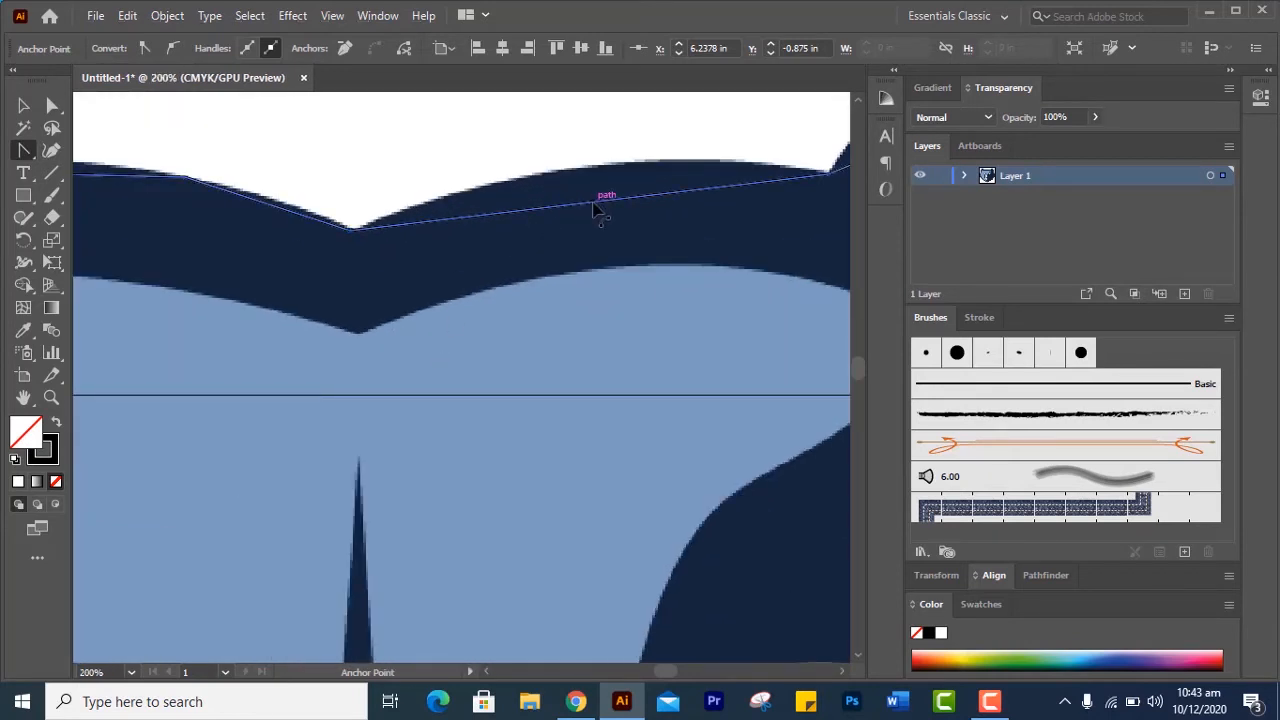
left_click_drag(594, 209, 597, 170)
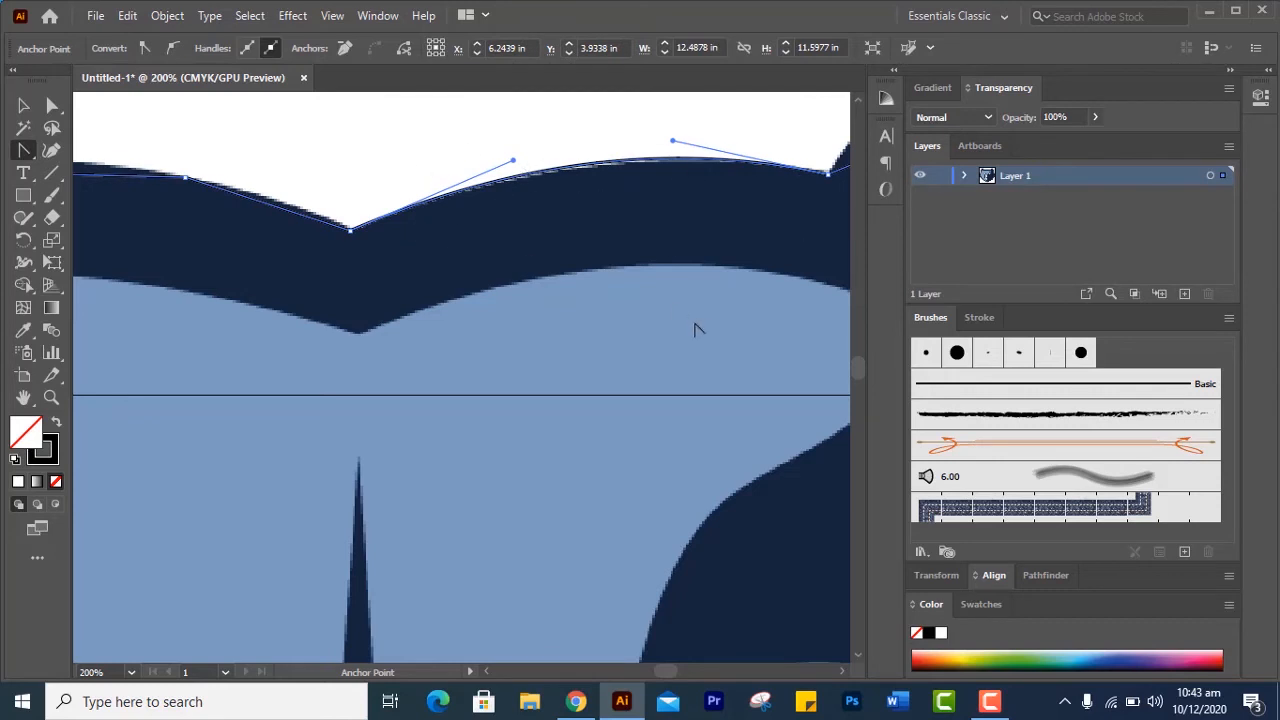
left_click_drag(363, 332, 640, 360)
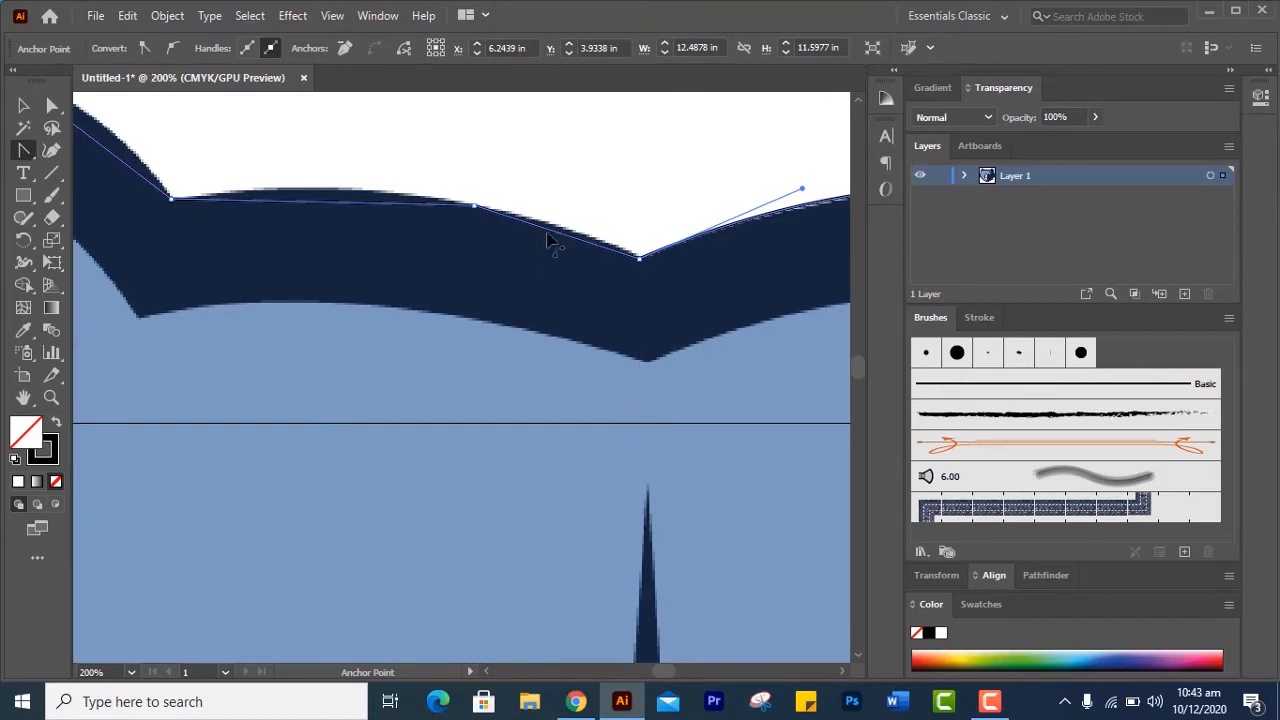
Bend the two forehead segments between the center notch and the left ear, and the left ear's inner and top segments, to match the image
left_click_drag(554, 231, 558, 224)
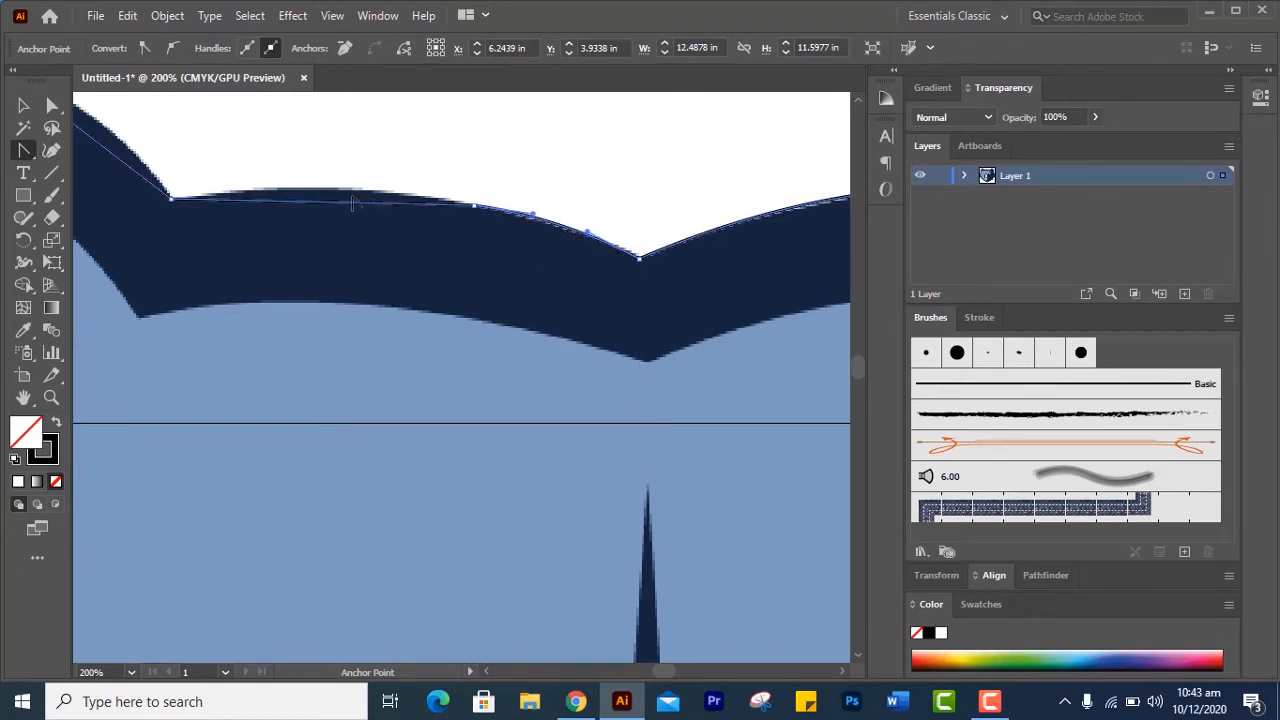
left_click_drag(323, 210, 330, 198)
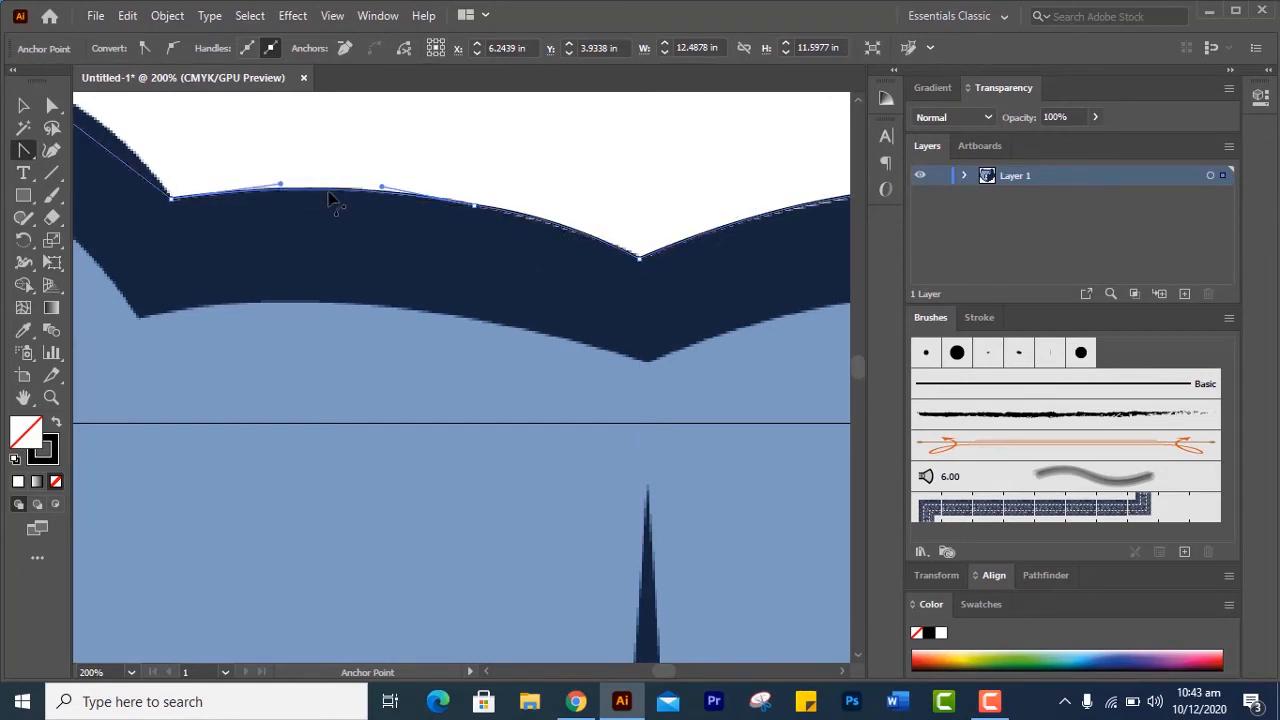
left_click_drag(296, 243, 623, 357)
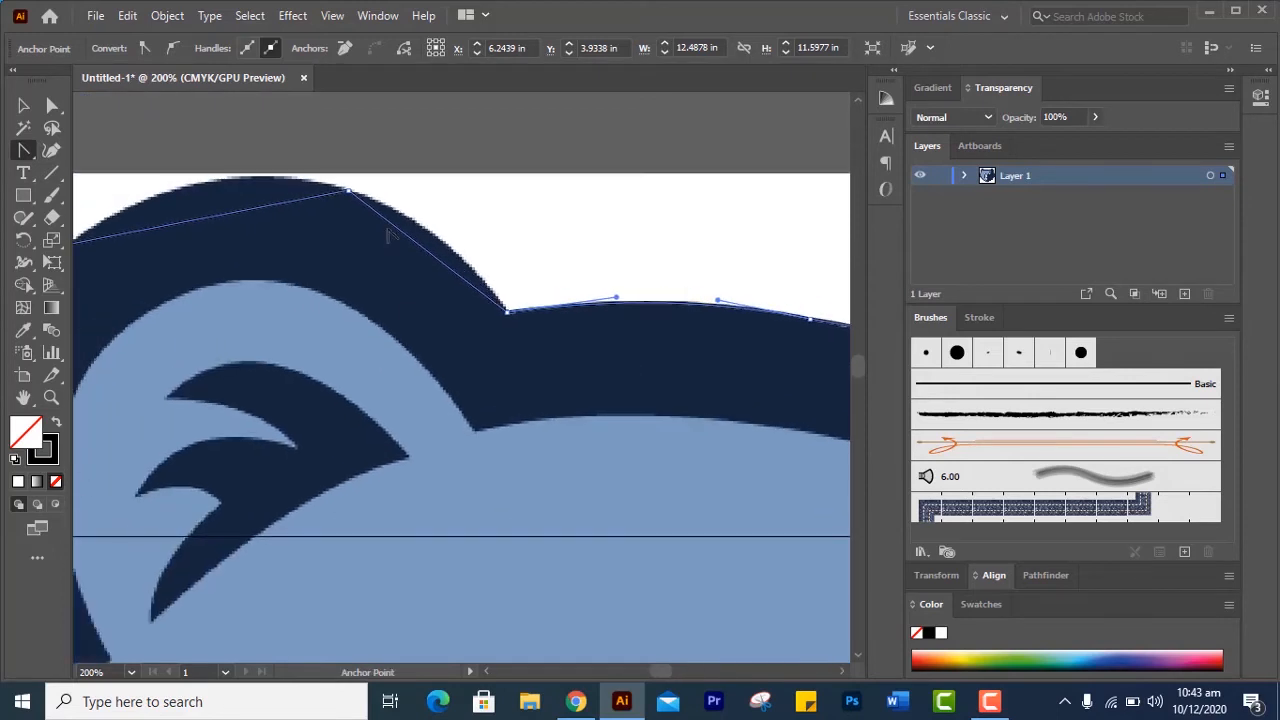
left_click_drag(416, 243, 424, 216)
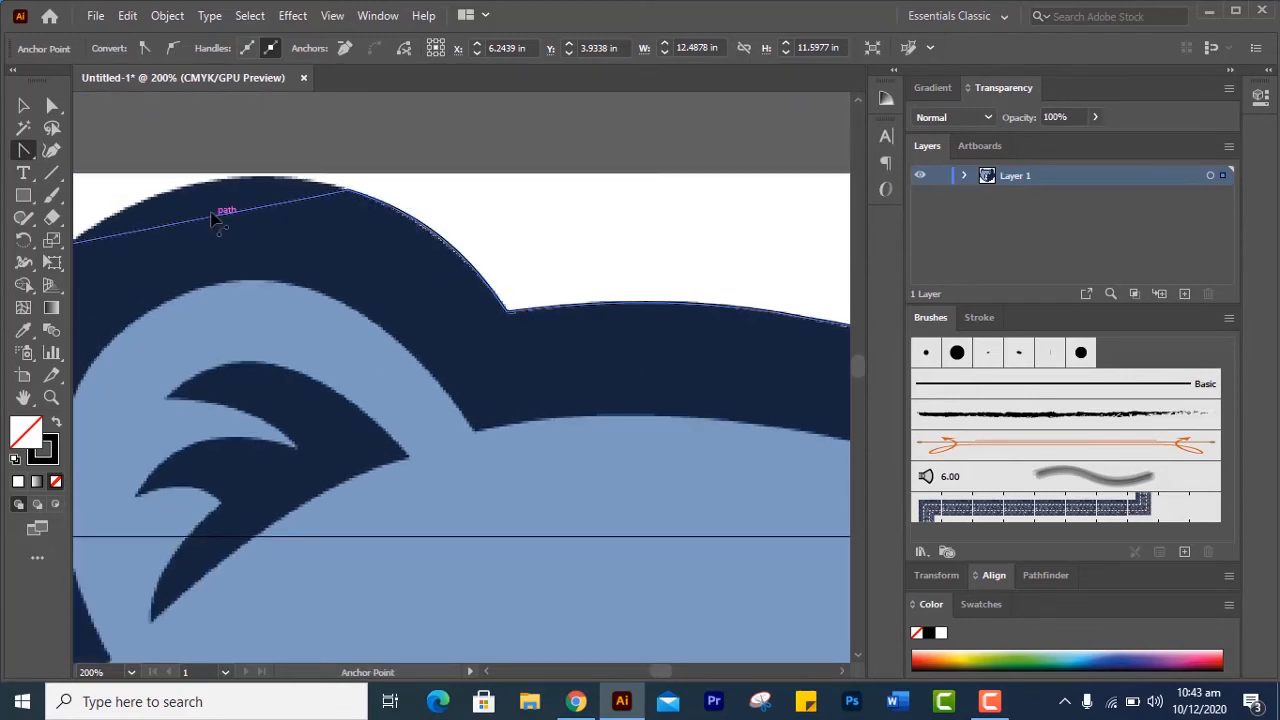
mouse_move(212, 218)
left_mouse_down()
mouse_move(188, 190)
mouse_move(200, 200)
left_mouse_up()
Curve the left ear's two outer-side segments down to the corner where the ear meets the cheek
left_click_drag(223, 271, 513, 228)
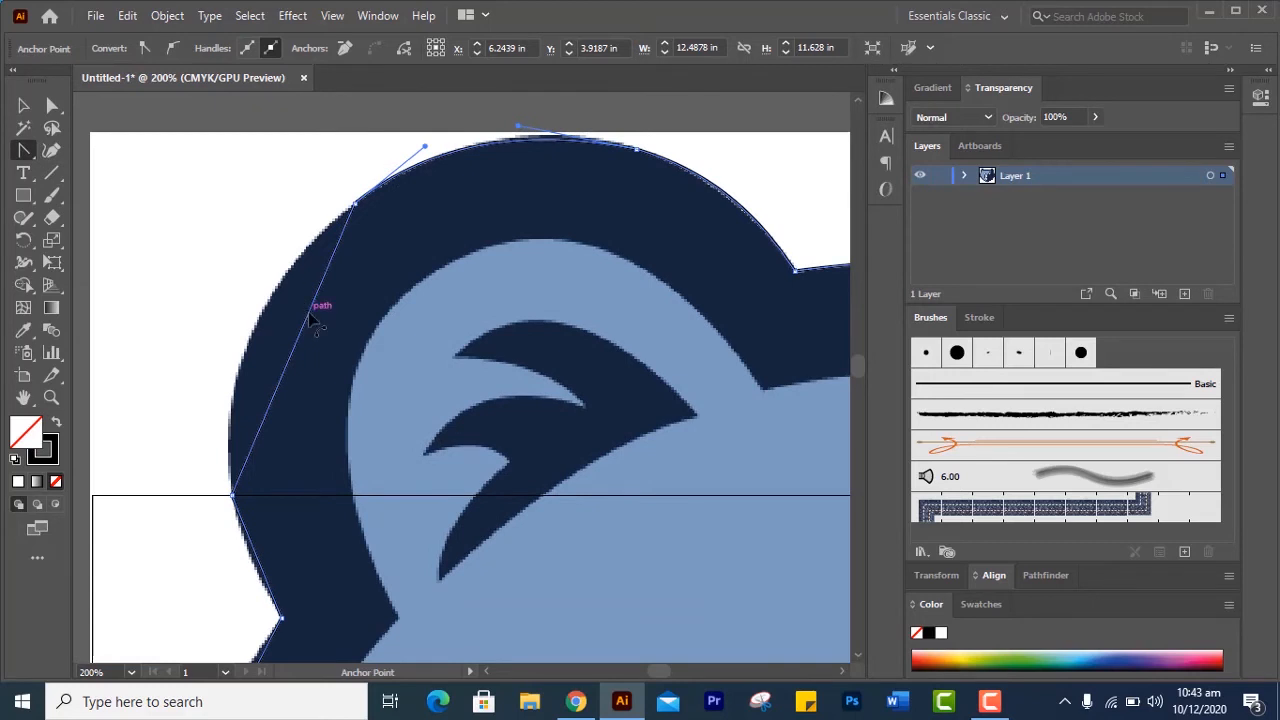
left_click_drag(303, 319, 266, 322)
left_click_drag(324, 396, 375, 117)
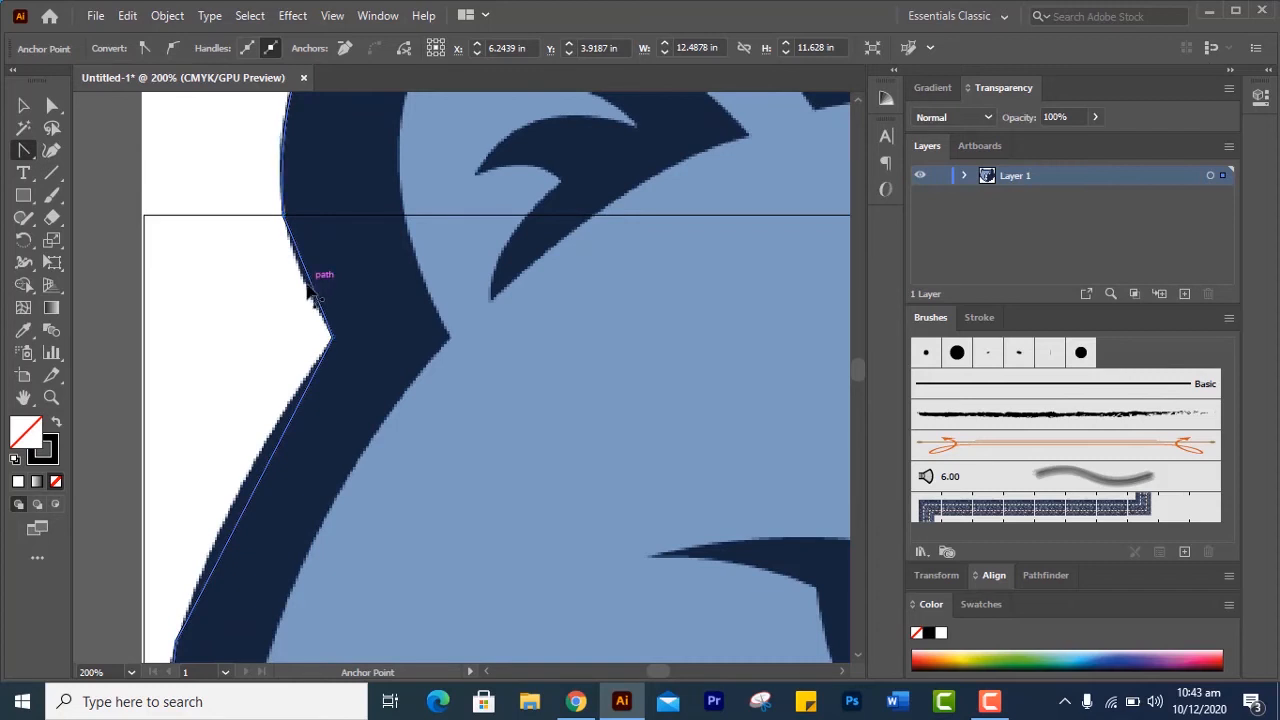
left_click(308, 290)
left_click_drag(303, 285, 303, 283)
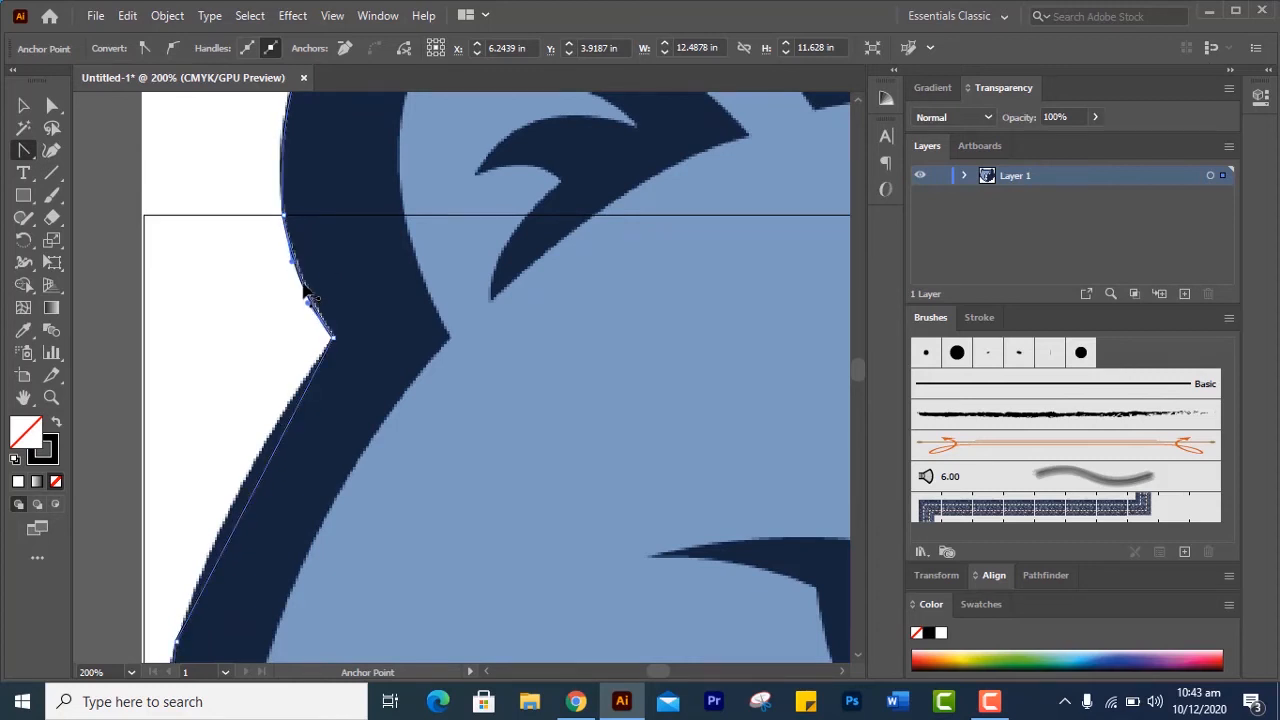
Bend the three left cheek segments from the ear corner down to the first fur tip to follow the image's edge
left_click_drag(348, 463, 453, 160)
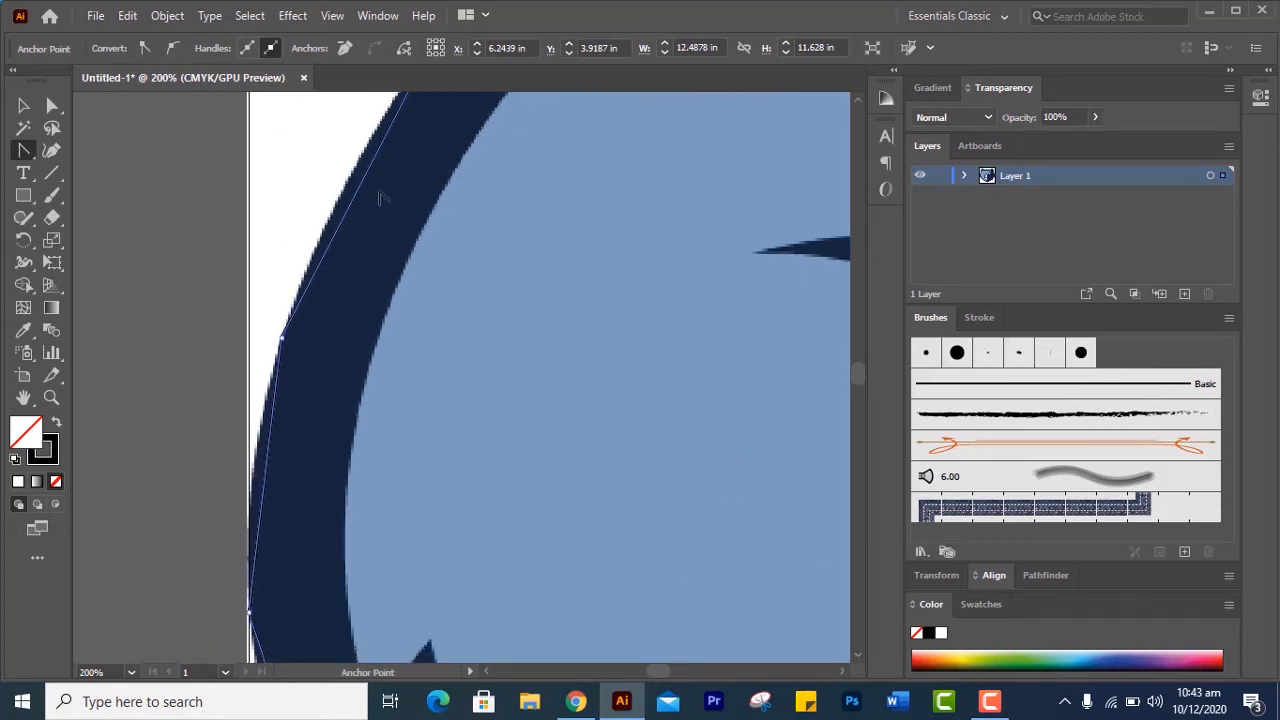
left_click_drag(375, 170, 368, 170)
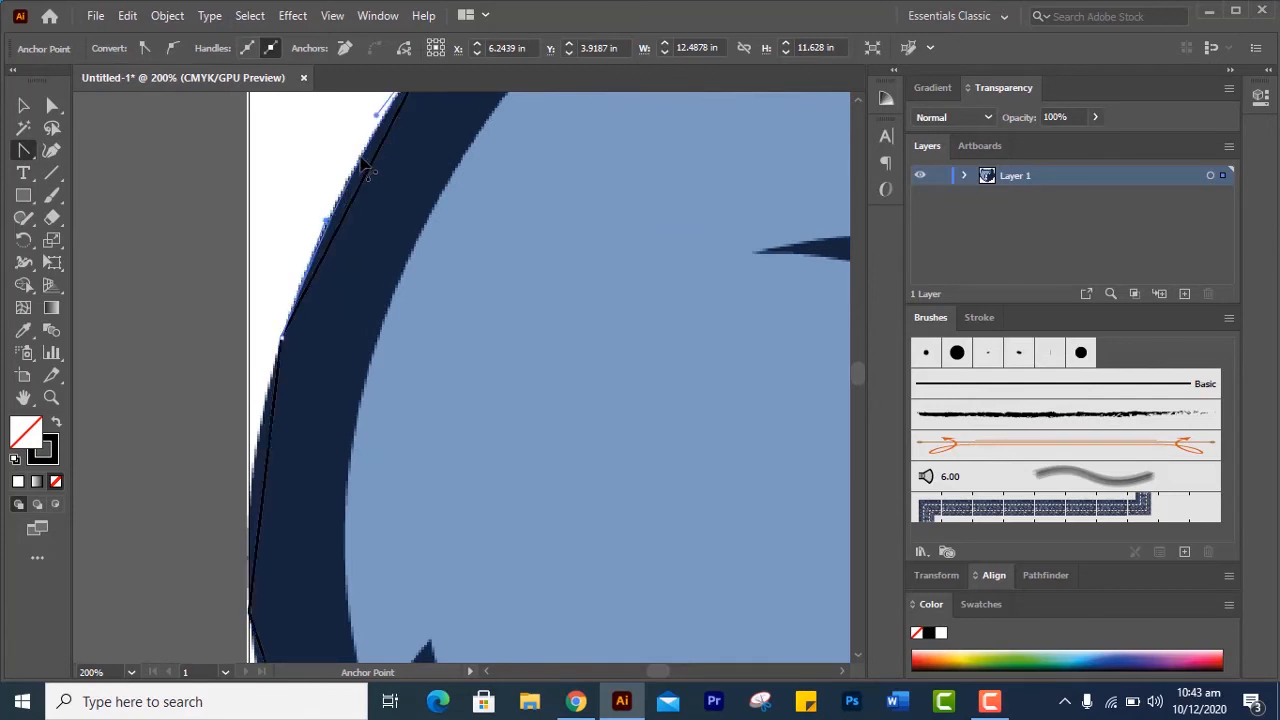
left_click_drag(366, 281, 447, 50)
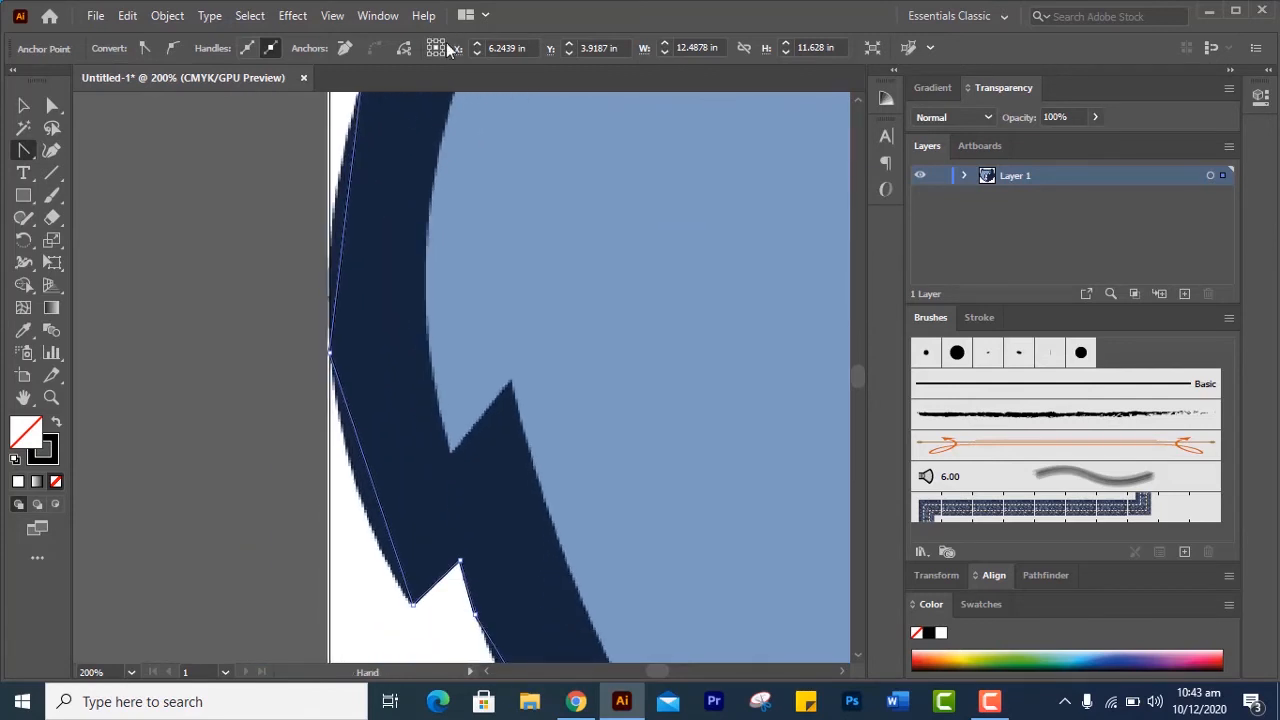
mouse_move(349, 216)
left_mouse_down()
mouse_move(343, 200)
mouse_move(338, 220)
mouse_move(343, 206)
left_mouse_up()
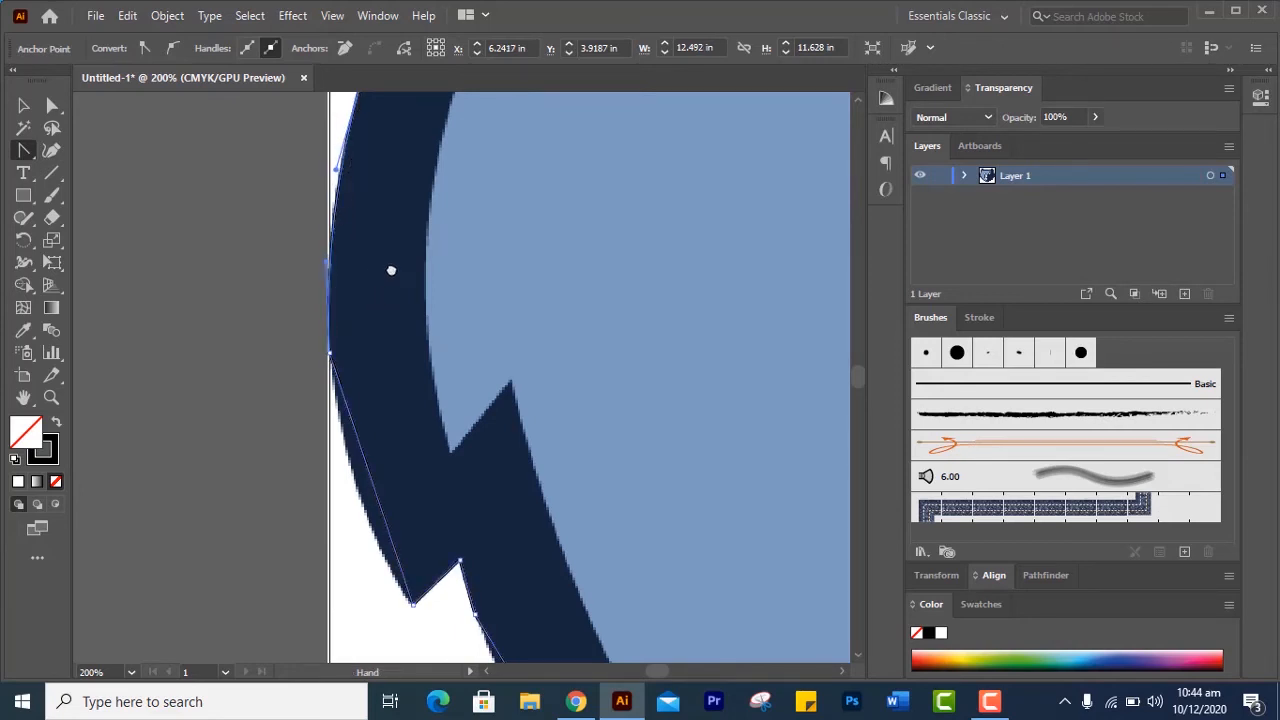
left_click_drag(391, 269, 333, 178)
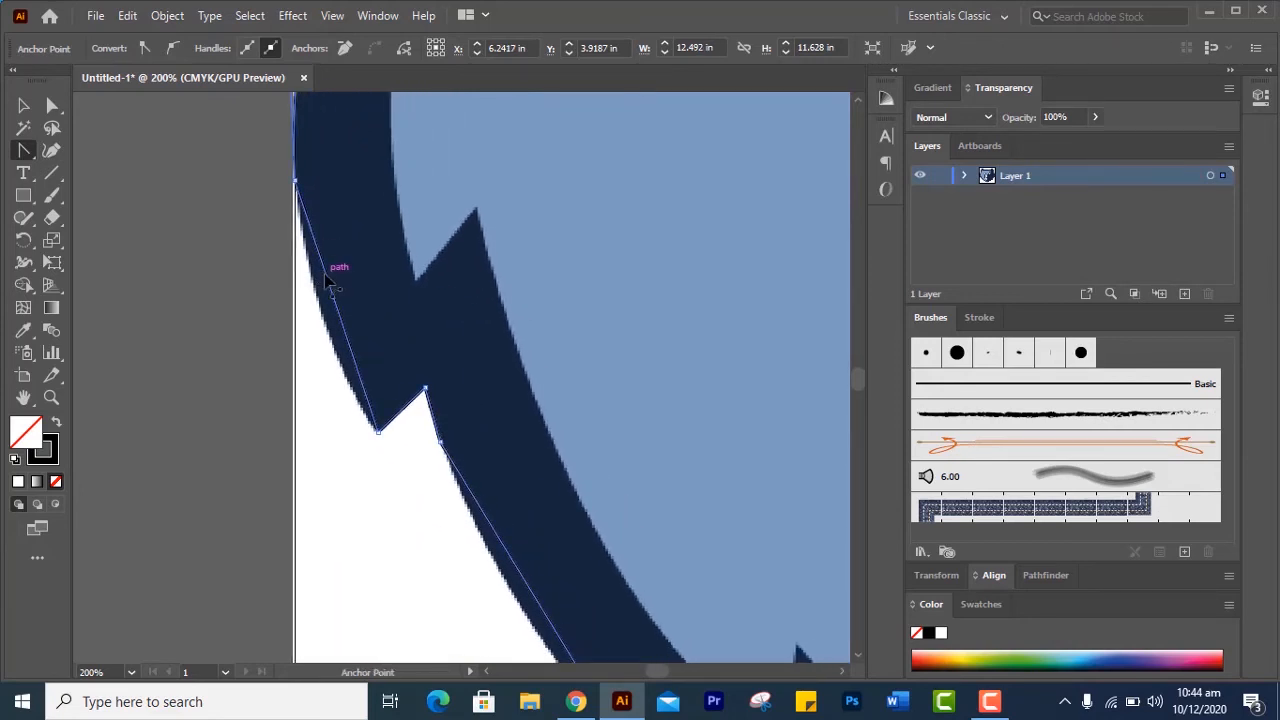
left_click_drag(332, 291, 321, 309)
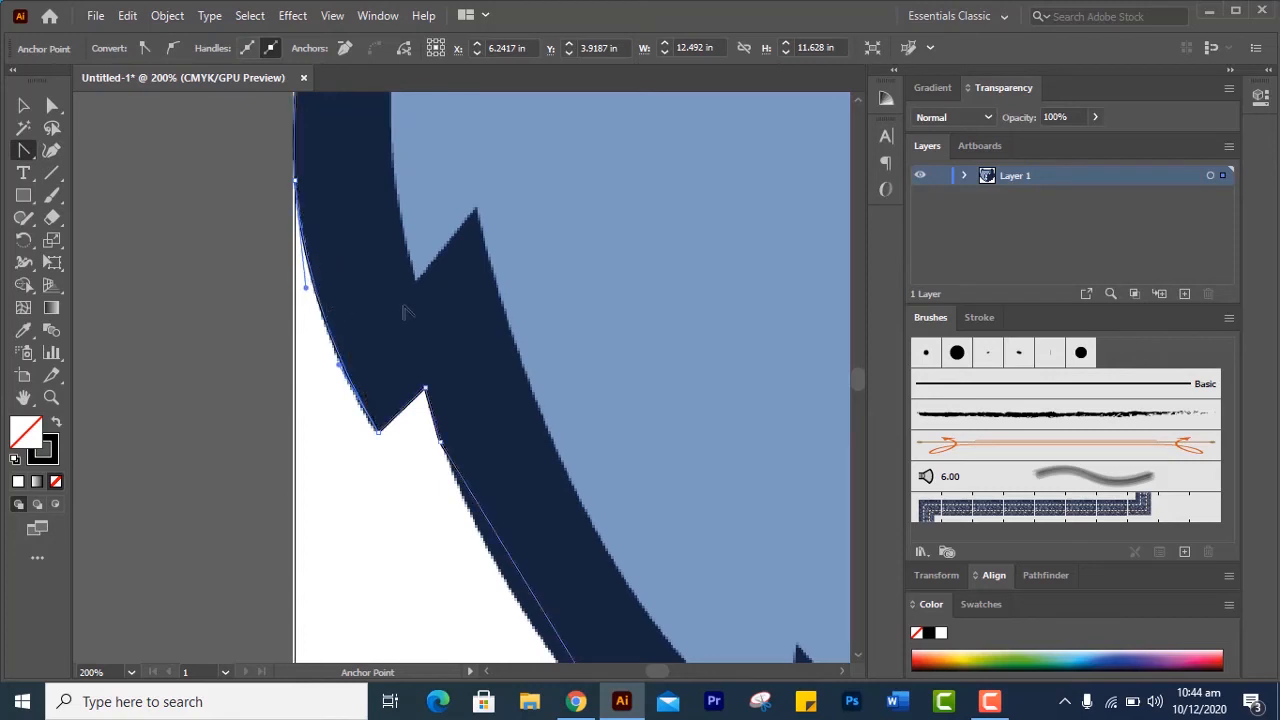
Curve the lower left cheek segments between the two fur notches and just past the second notch along the image's edge
left_click_drag(476, 328, 285, 193)
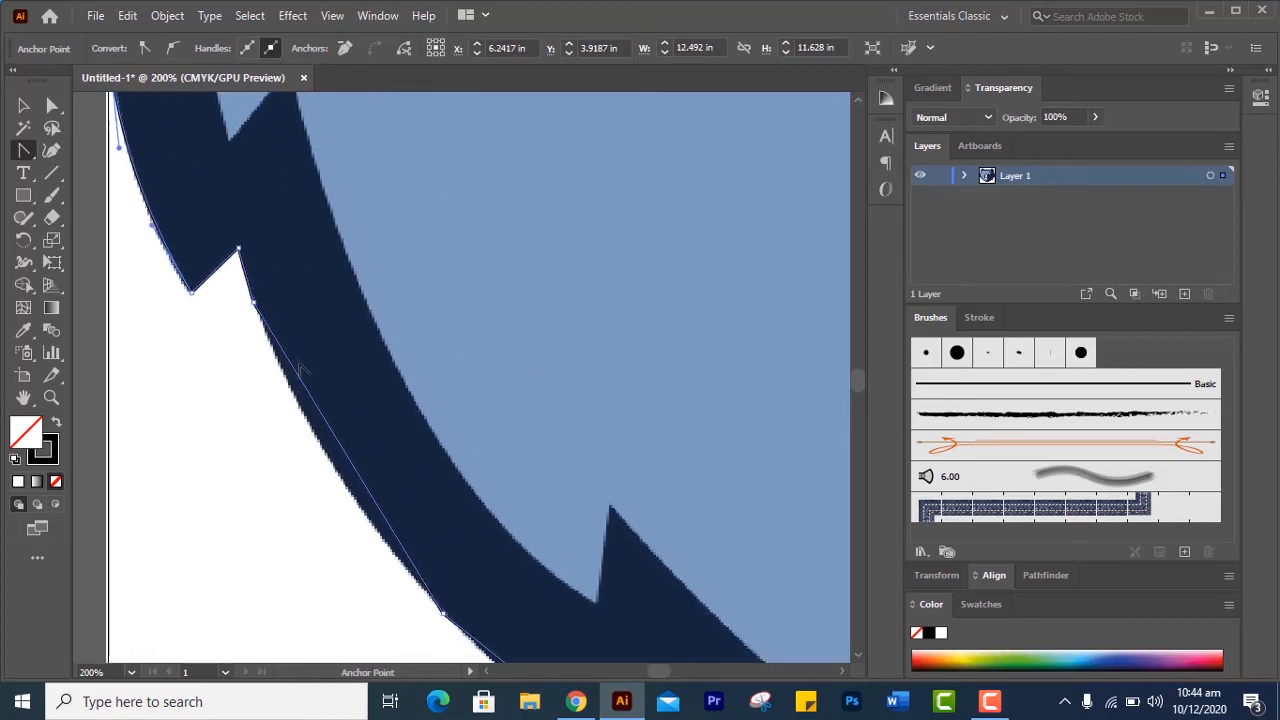
left_click_drag(303, 390, 298, 413)
left_click_drag(451, 422, 429, 319)
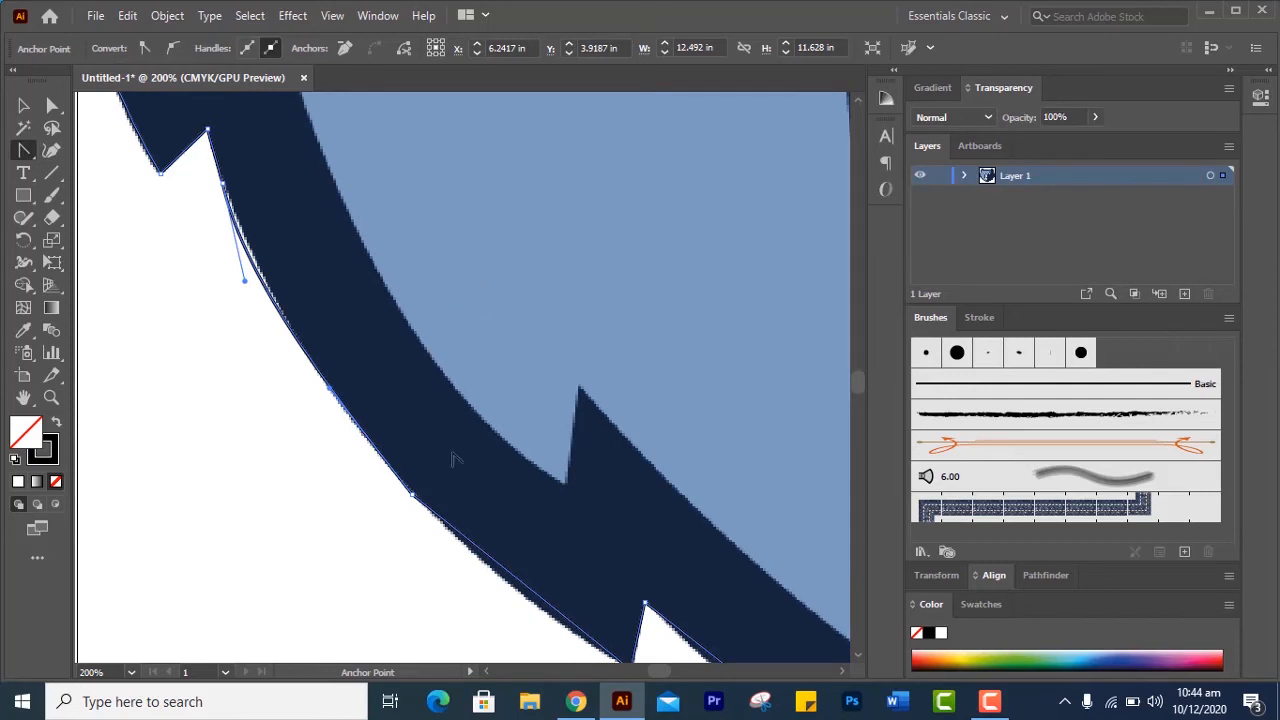
left_click_drag(434, 390, 271, 214)
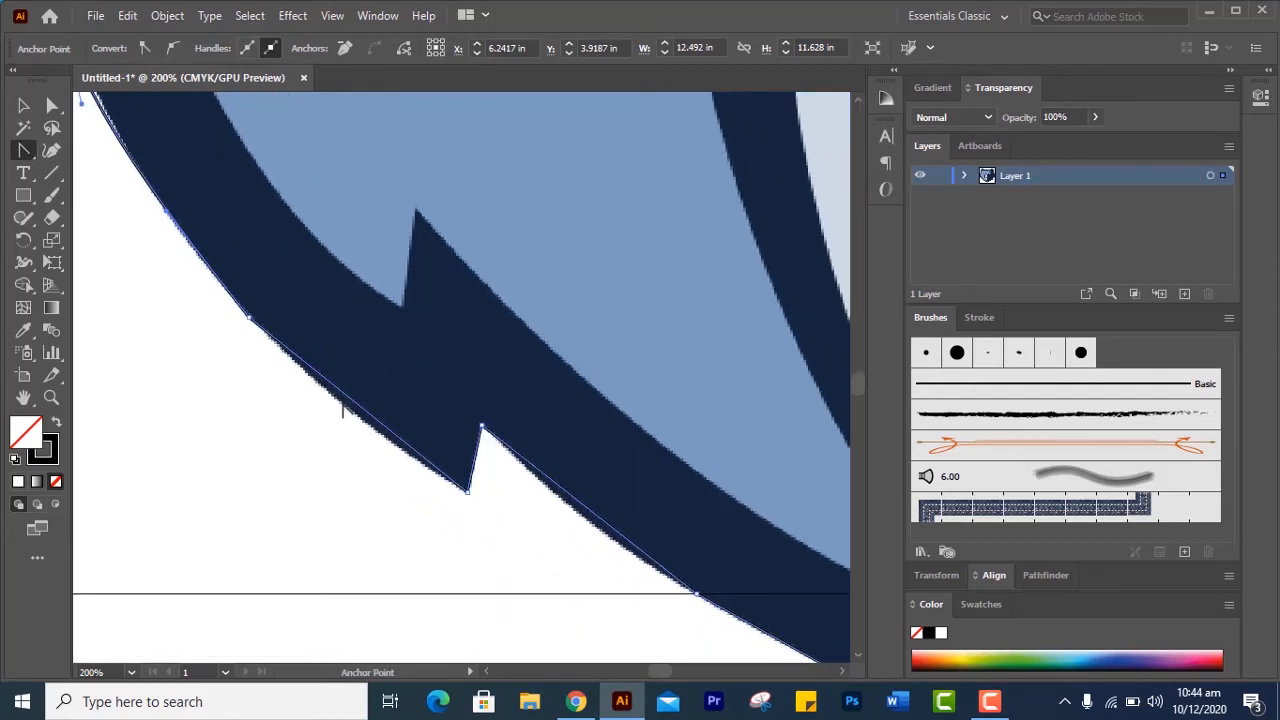
mouse_move(350, 405)
left_mouse_down()
mouse_move(352, 420)
mouse_move(350, 408)
left_mouse_up()
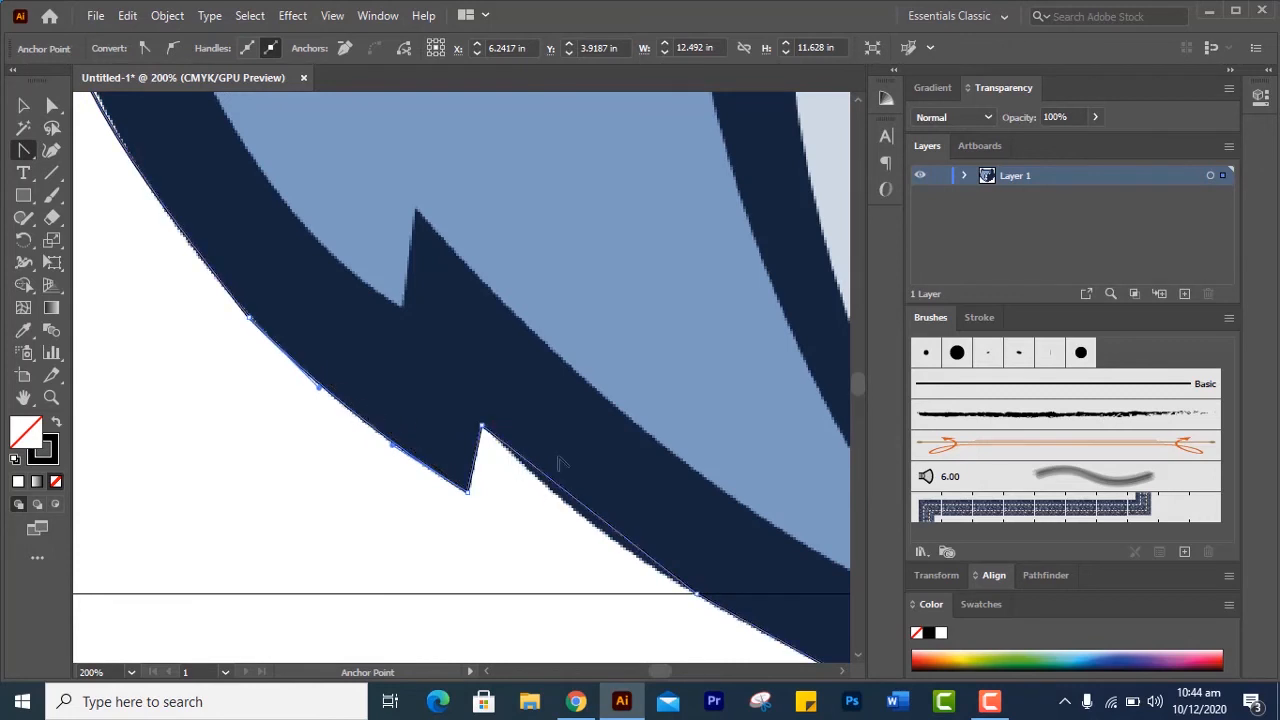
left_click_drag(572, 397, 368, 205)
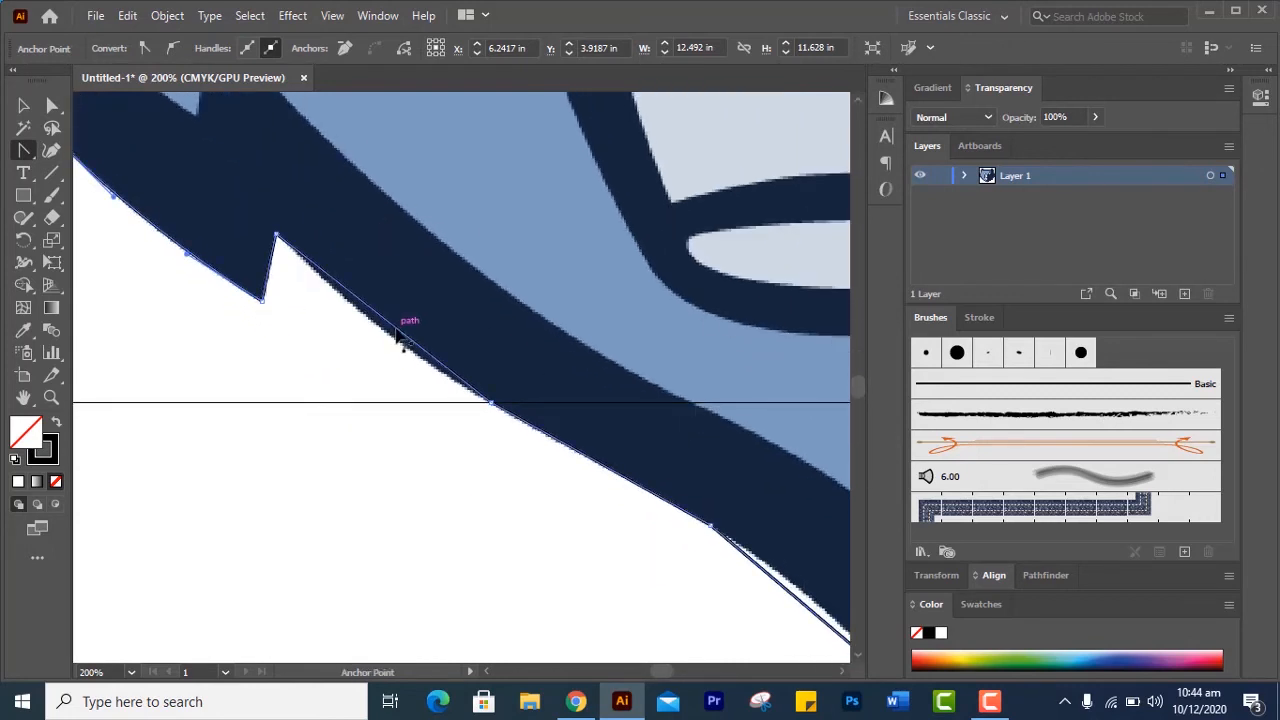
left_click_drag(400, 337, 390, 348)
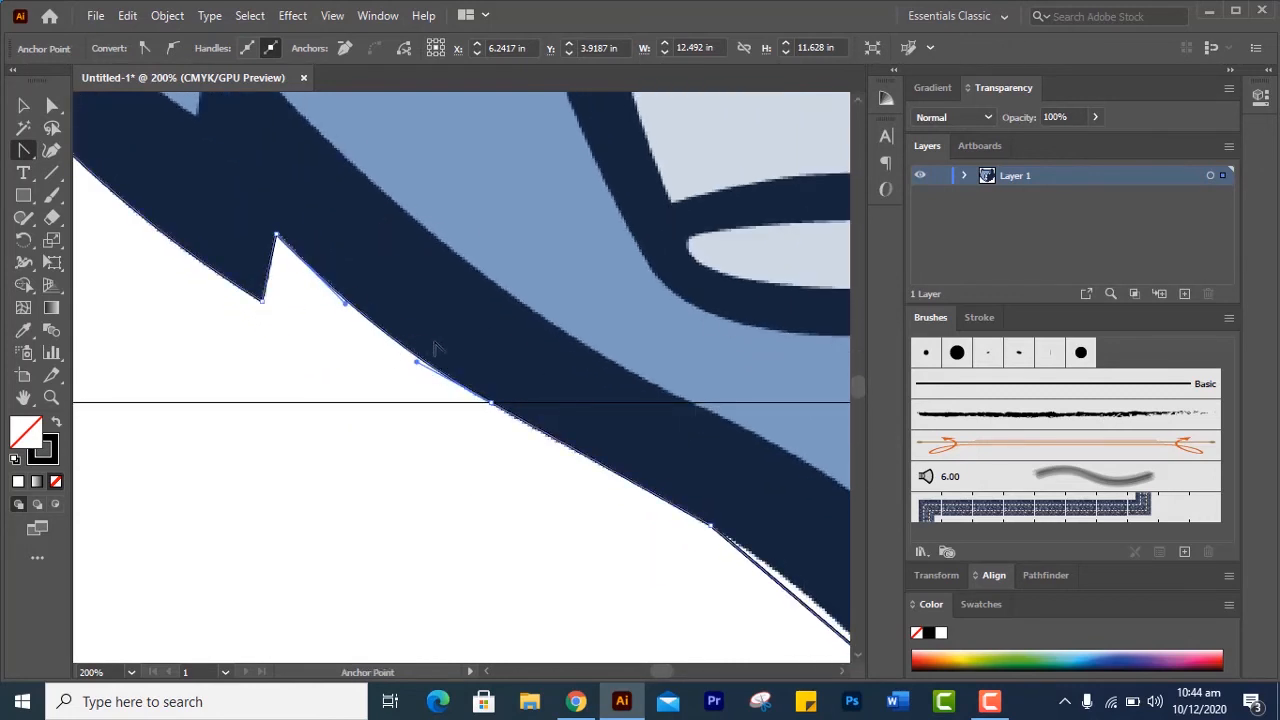
Bend the segments on both sides of the chin point and along the lower right jaw up to its first fur notch
left_click_drag(657, 390, 340, 210)
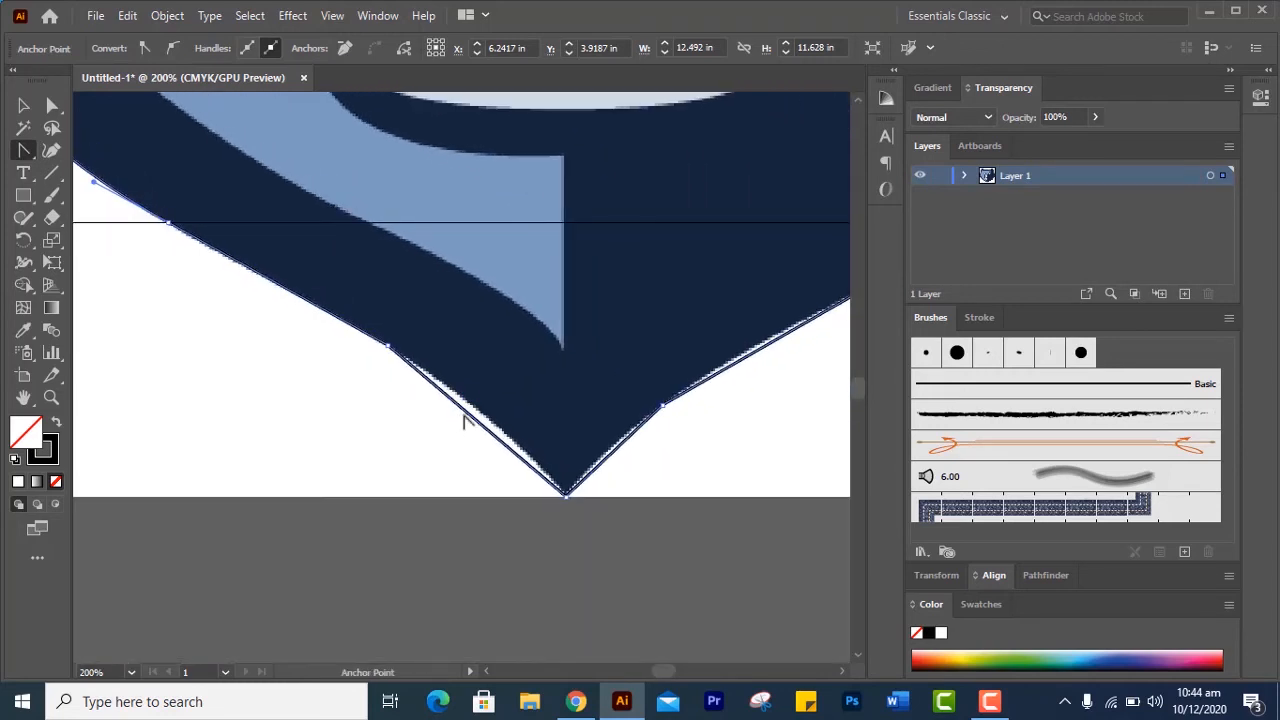
left_click_drag(467, 418, 475, 415)
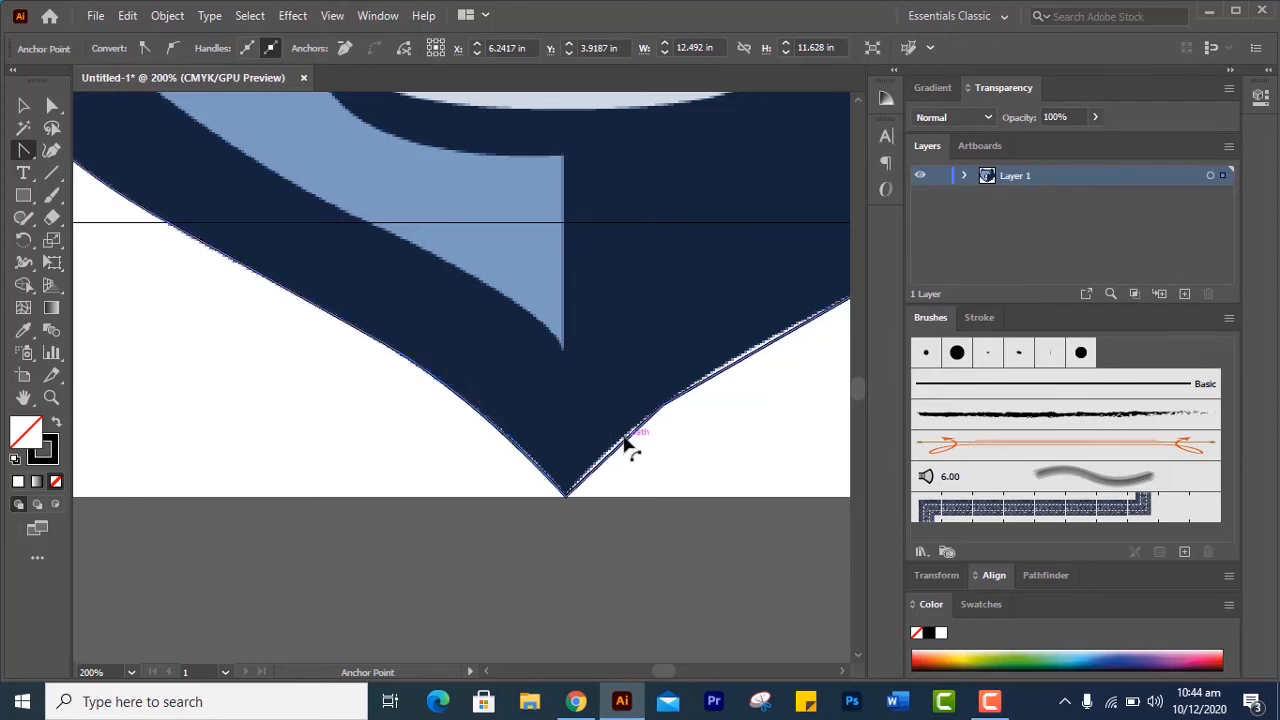
left_click_drag(626, 440, 622, 436)
left_click_drag(604, 388, 457, 421)
left_click_drag(548, 410, 348, 446)
left_click_drag(602, 318, 382, 438)
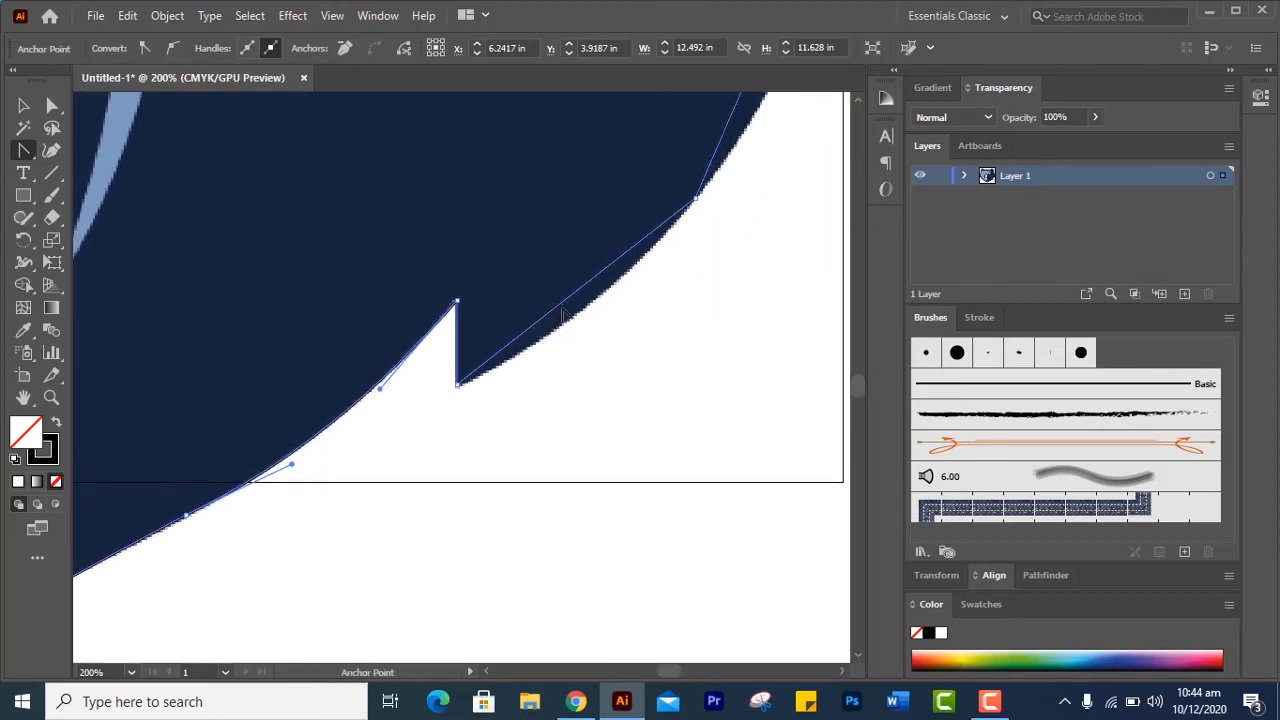
Curve the right cheek segments from the lower fur notch up to the right ear's outer corner to follow the image
left_click_drag(569, 303, 460, 529)
left_click_drag(603, 199, 645, 201)
left_click_drag(690, 309, 448, 597)
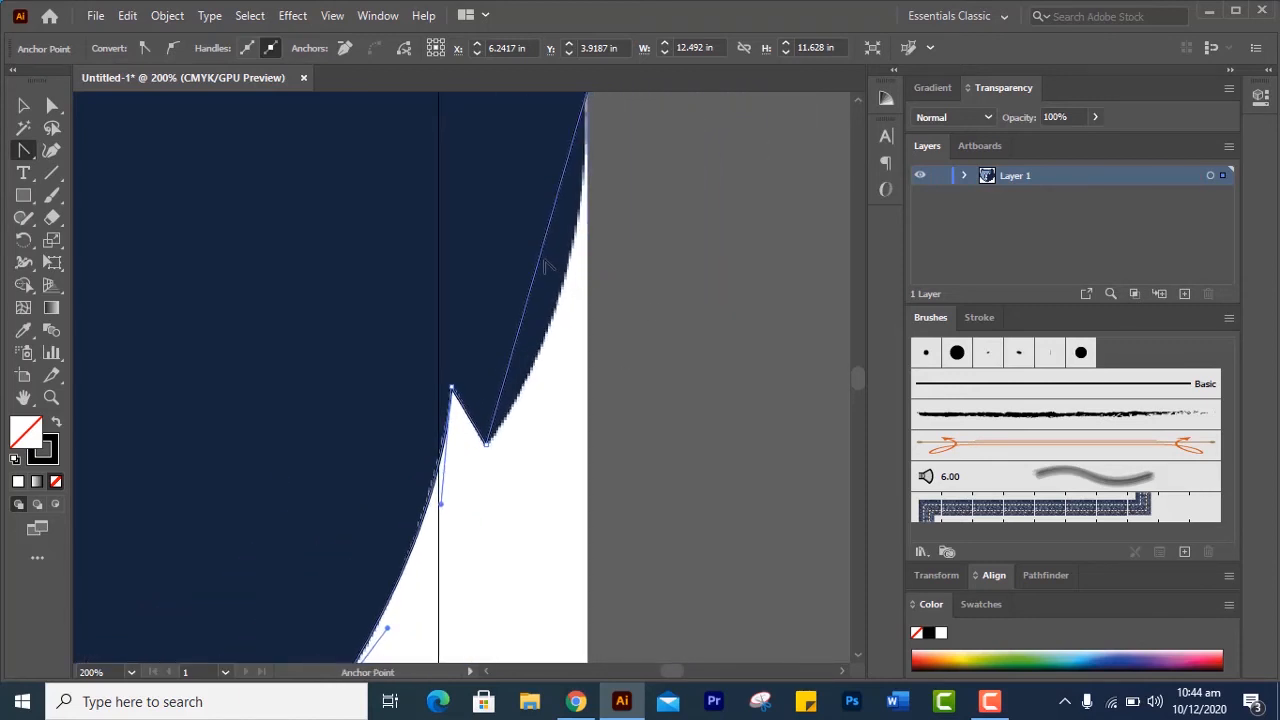
left_click_drag(543, 262, 596, 277)
left_click_drag(528, 241, 730, 330)
Bend the right ear's outer-side and top segments around to its inner base on the forehead to match the image
left_click_drag(563, 265, 613, 590)
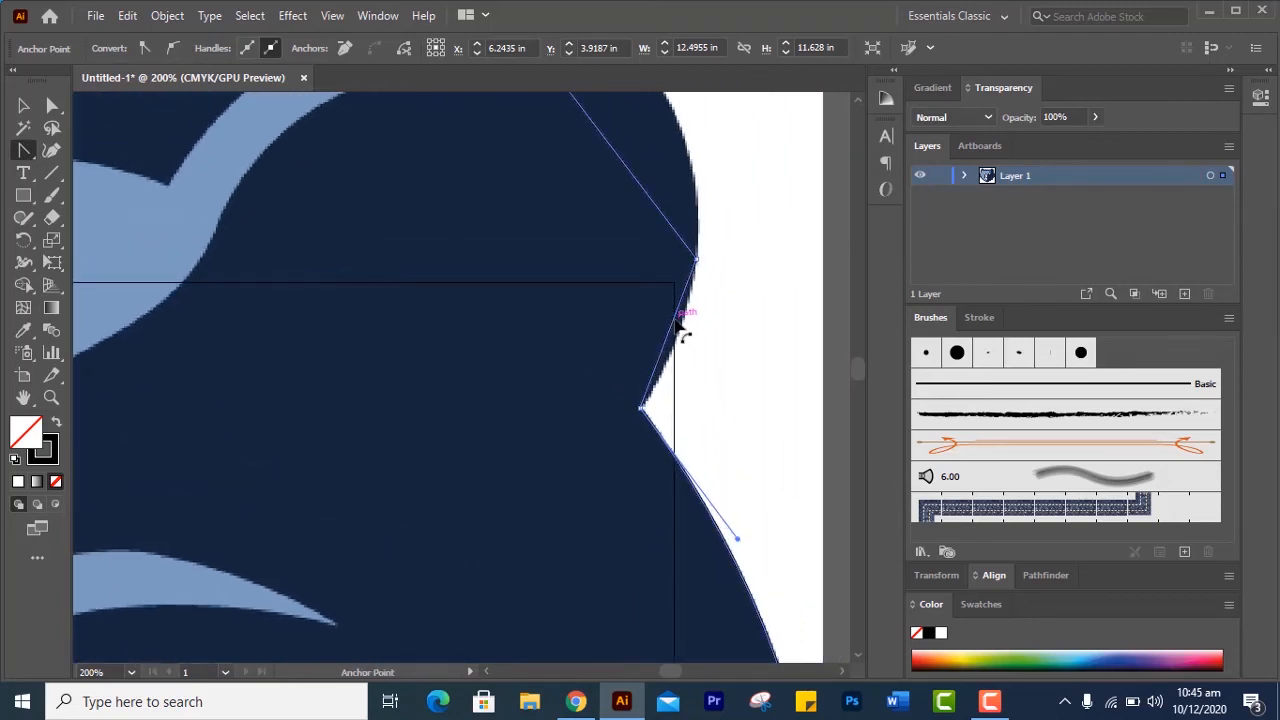
left_click_drag(679, 322, 689, 290)
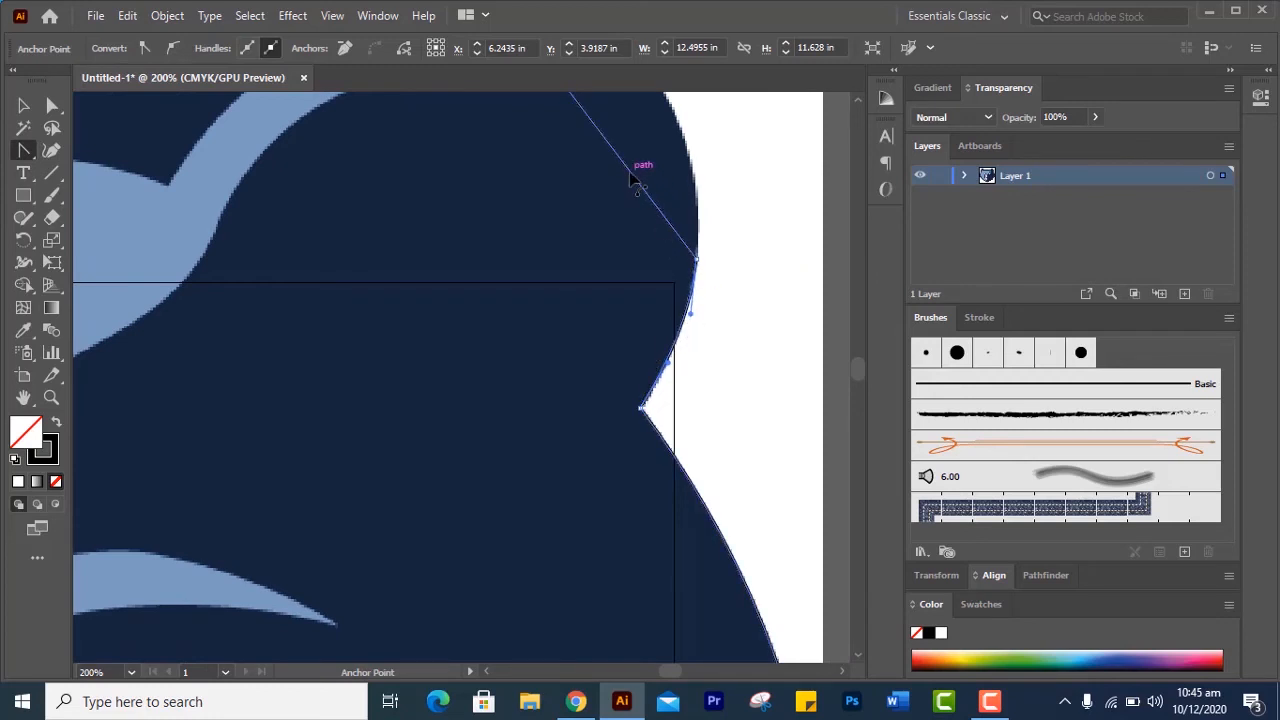
left_click_drag(630, 178, 690, 135)
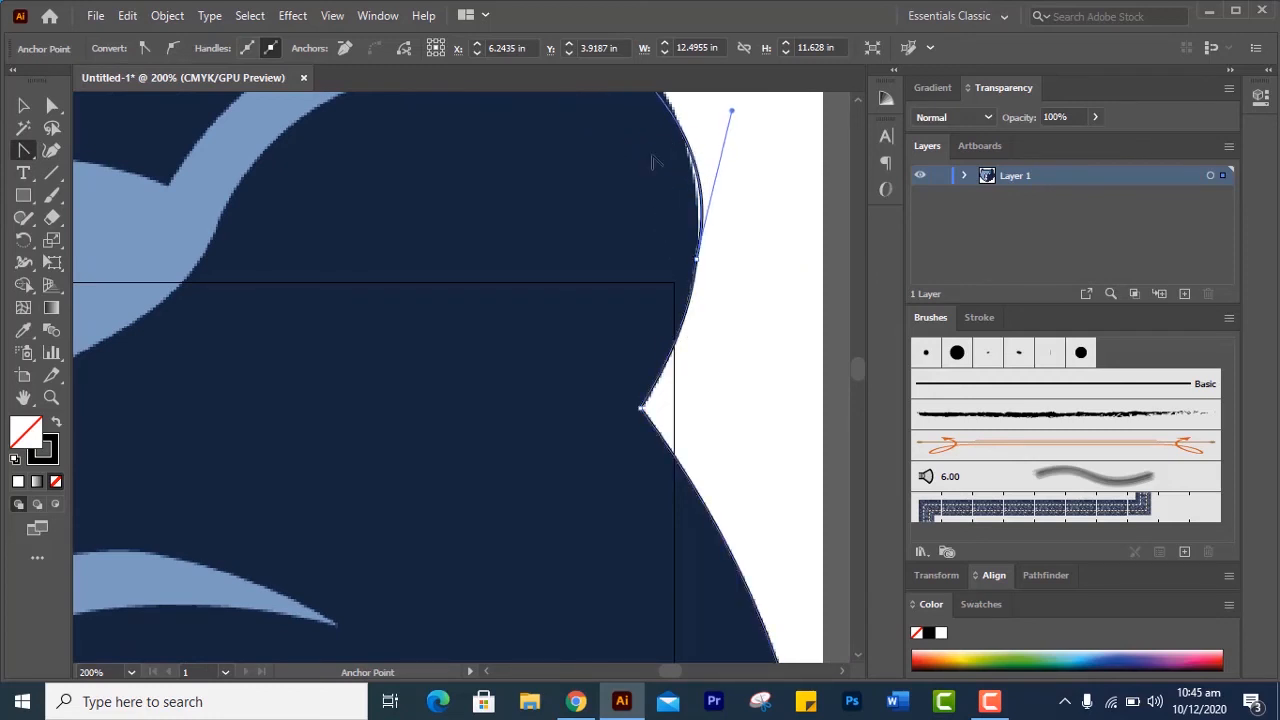
left_click_drag(590, 191, 690, 455)
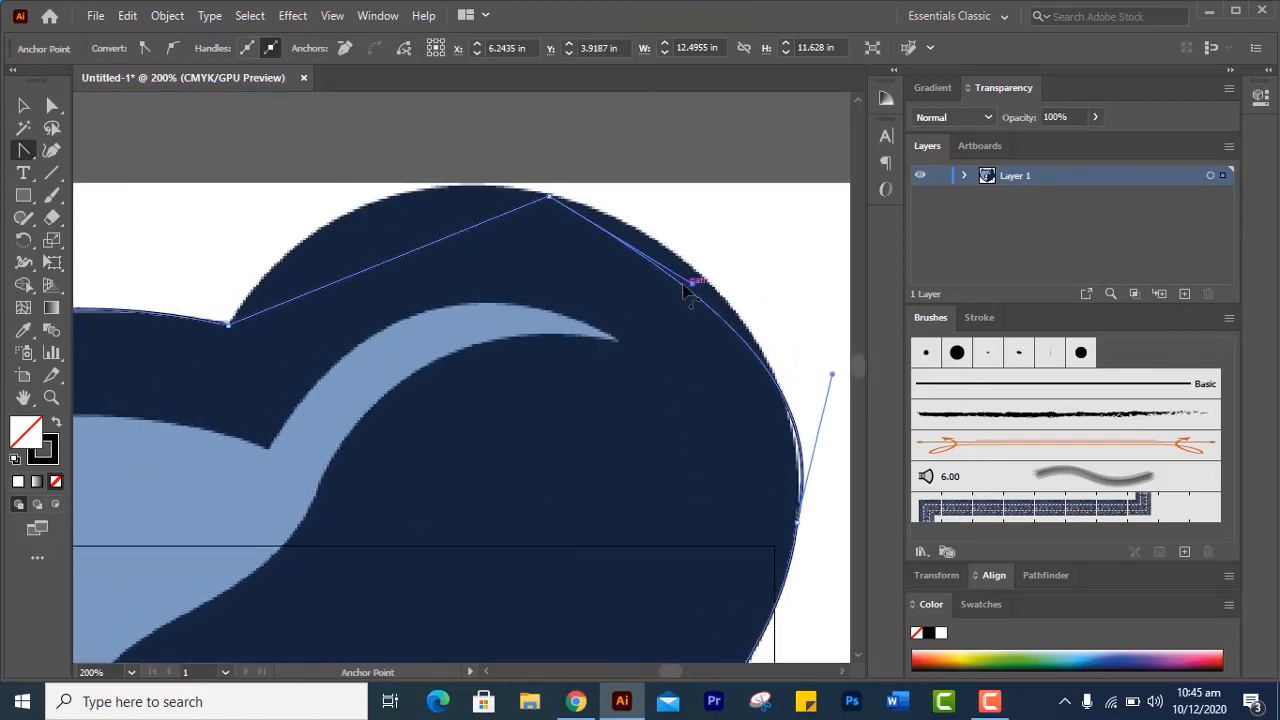
left_click_drag(709, 309, 709, 287)
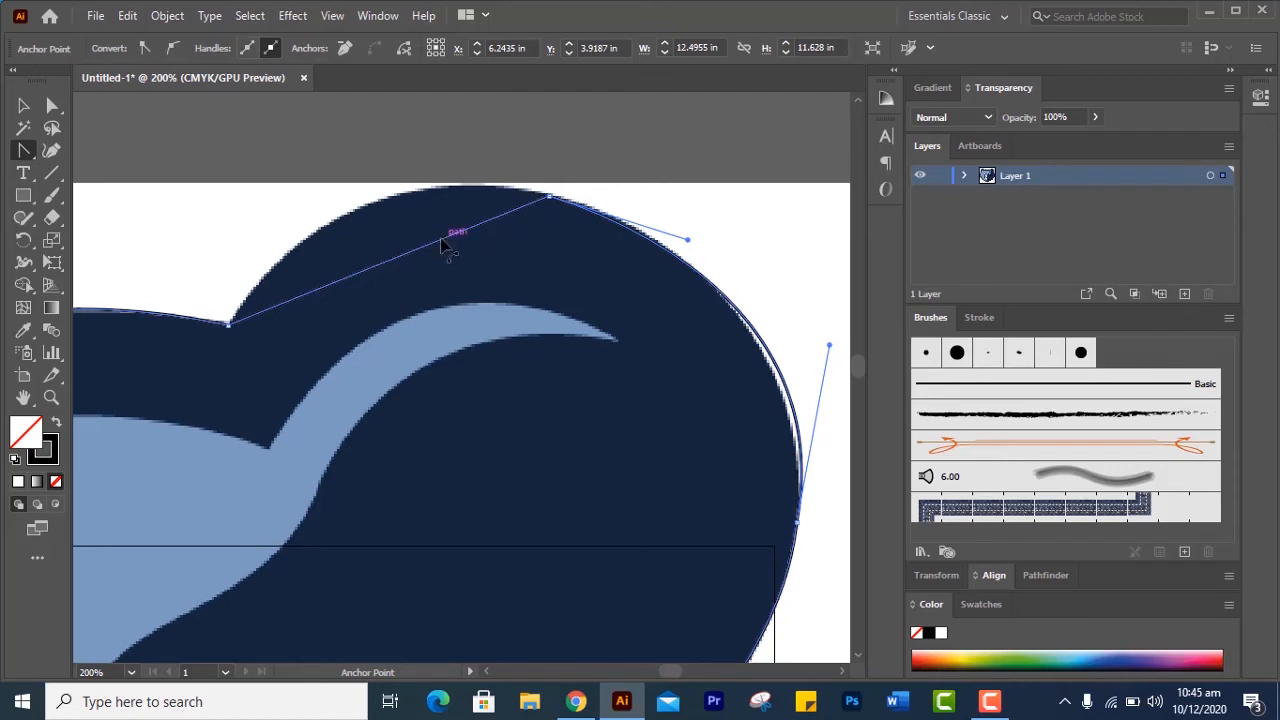
left_click_drag(437, 240, 376, 210)
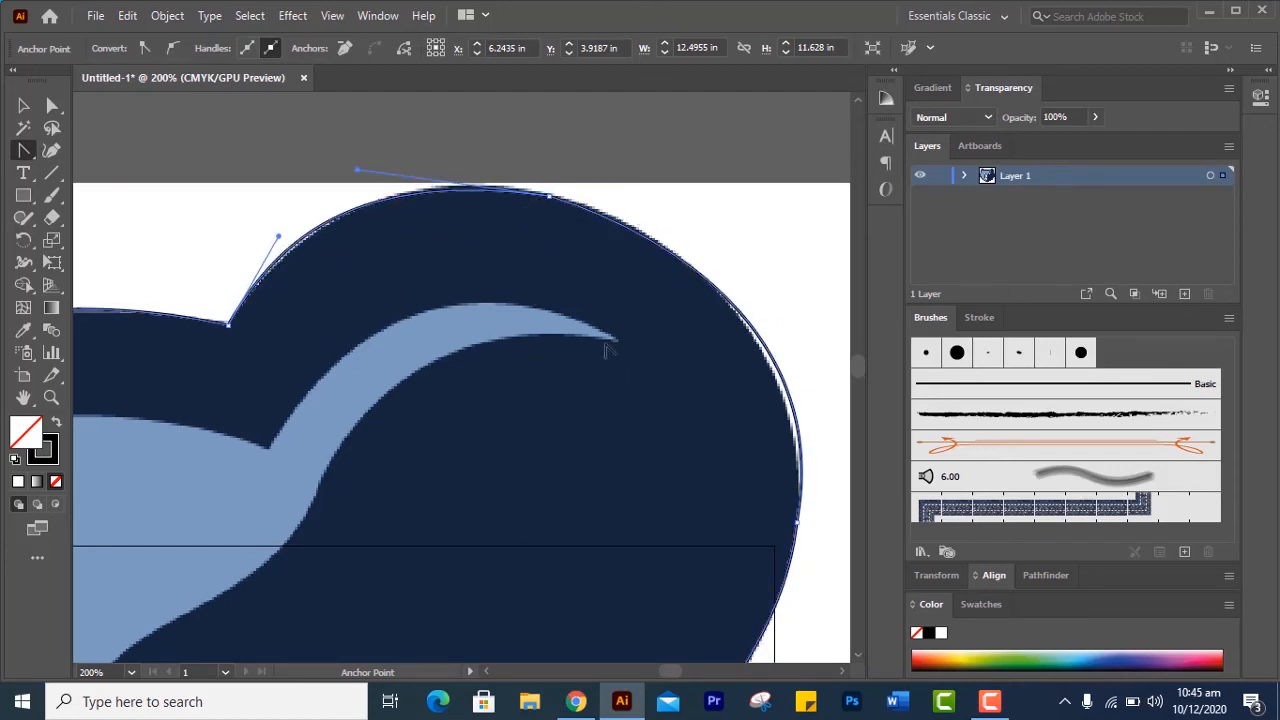
Adjust the curve handles on the right ear's inner side and top so the outline follows the image
left_click_drag(339, 305, 806, 168)
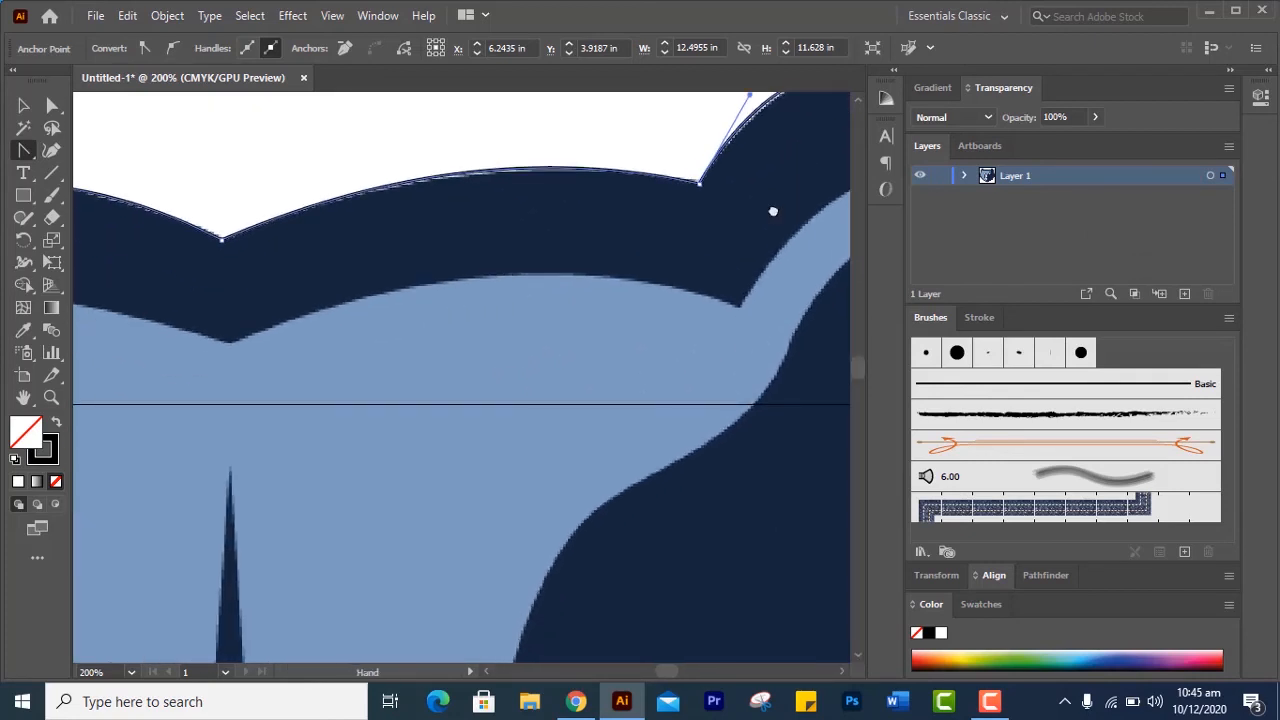
left_click_drag(772, 211, 420, 382)
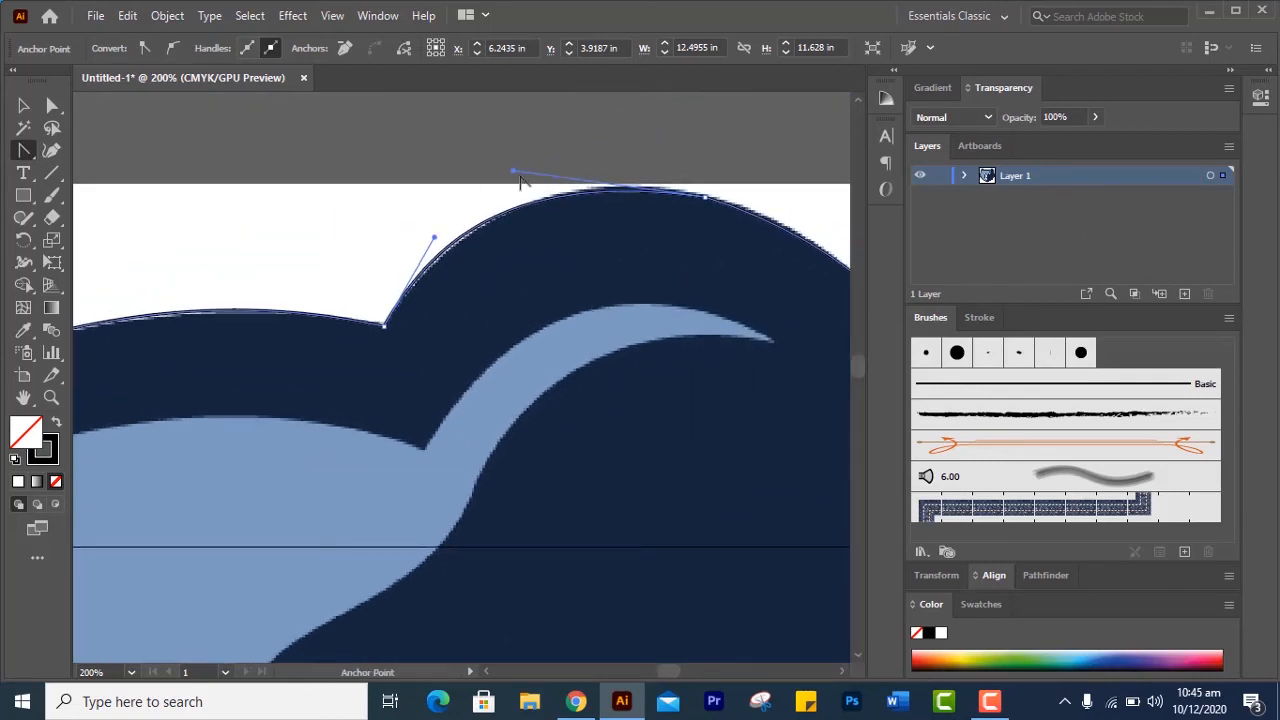
left_click_drag(519, 175, 536, 162)
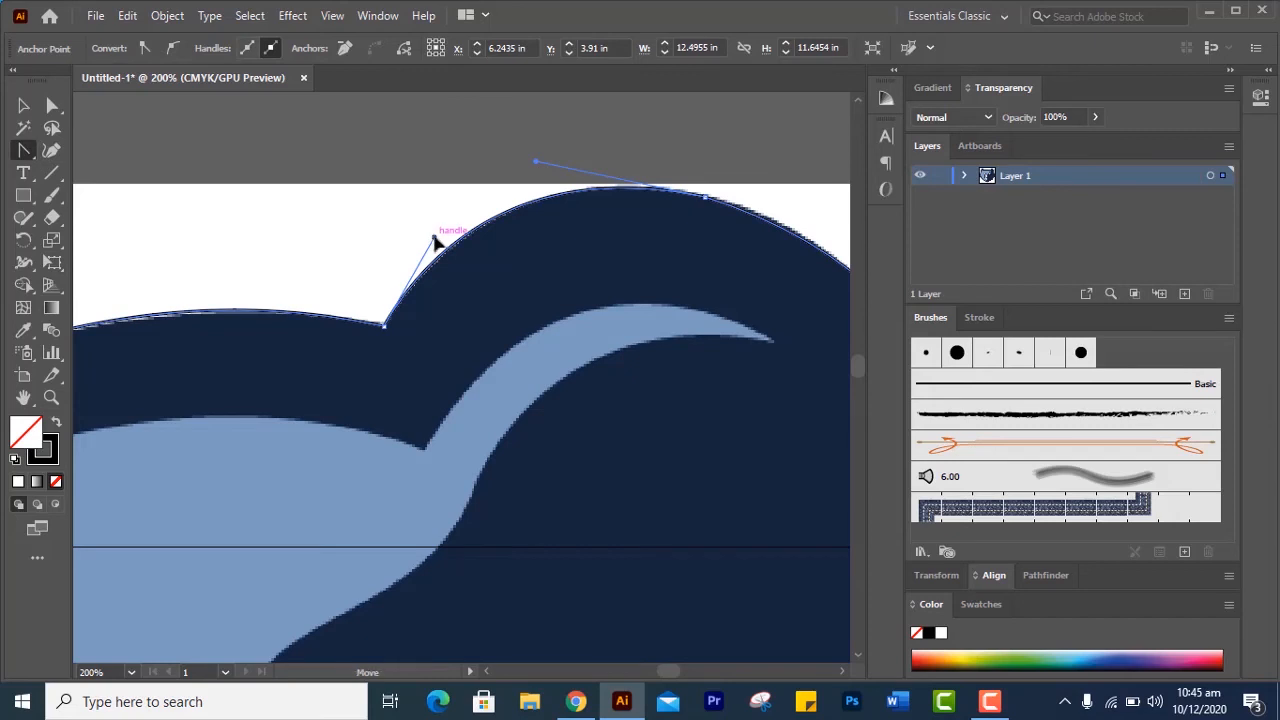
left_click_drag(434, 241, 437, 241)
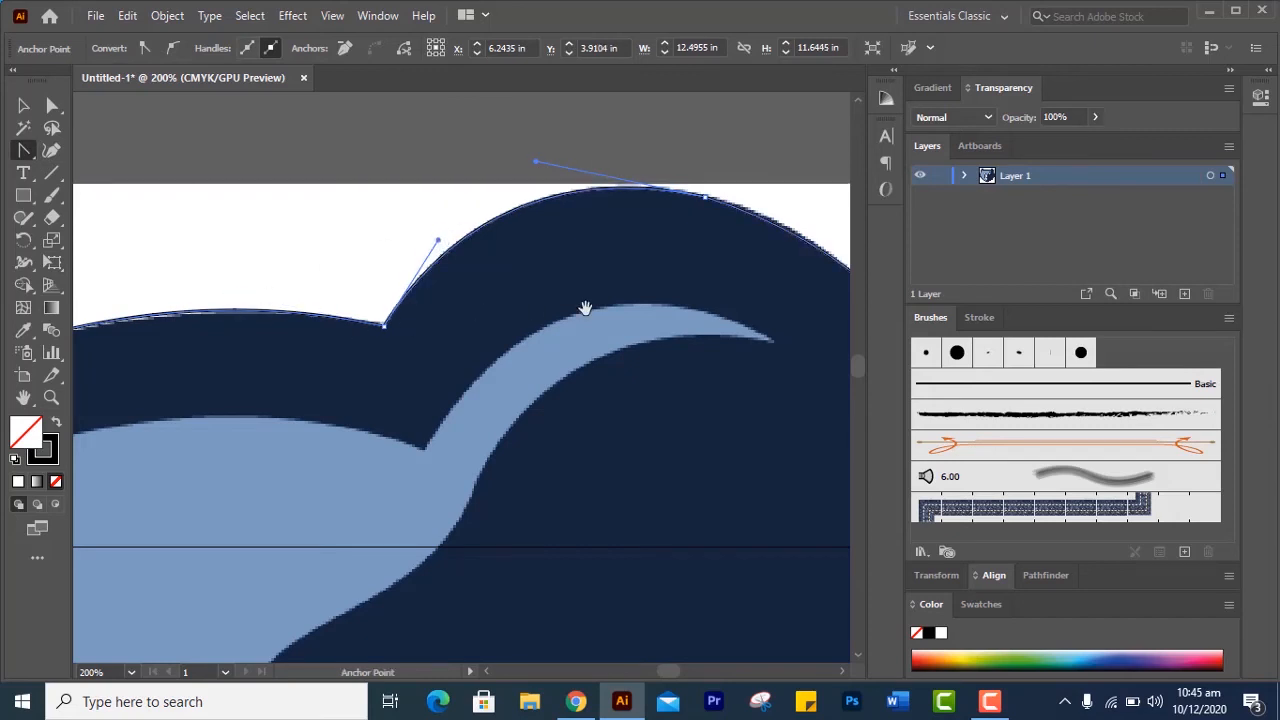
Refine both handles of the right ear's upper outer segment to fit the outline against the image's edge
left_click_drag(585, 308, 406, 263)
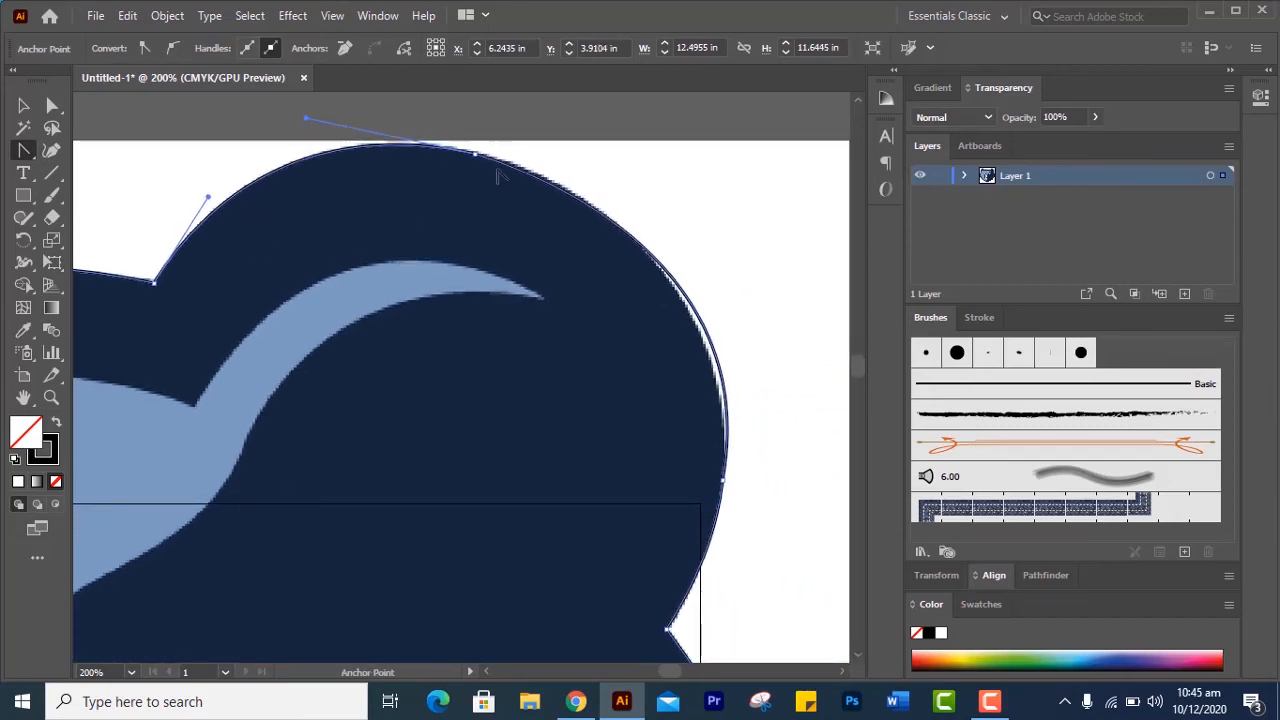
left_click(729, 405)
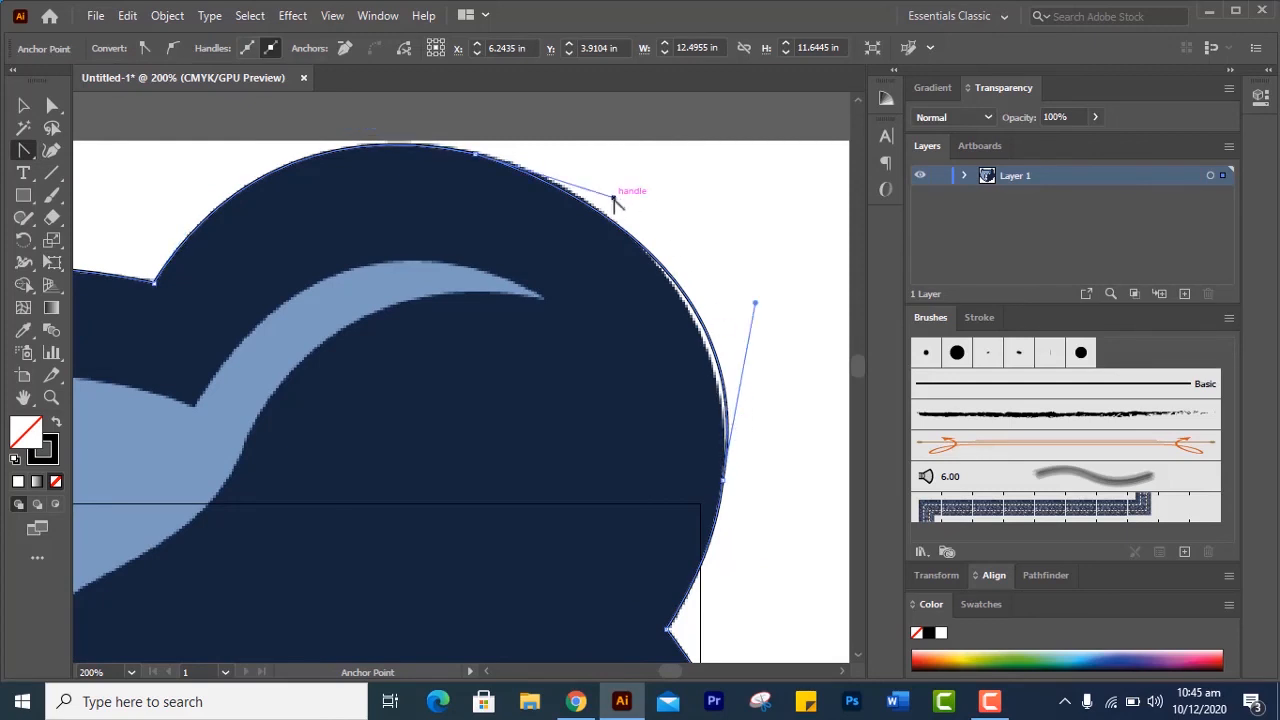
left_click_drag(613, 199, 607, 182)
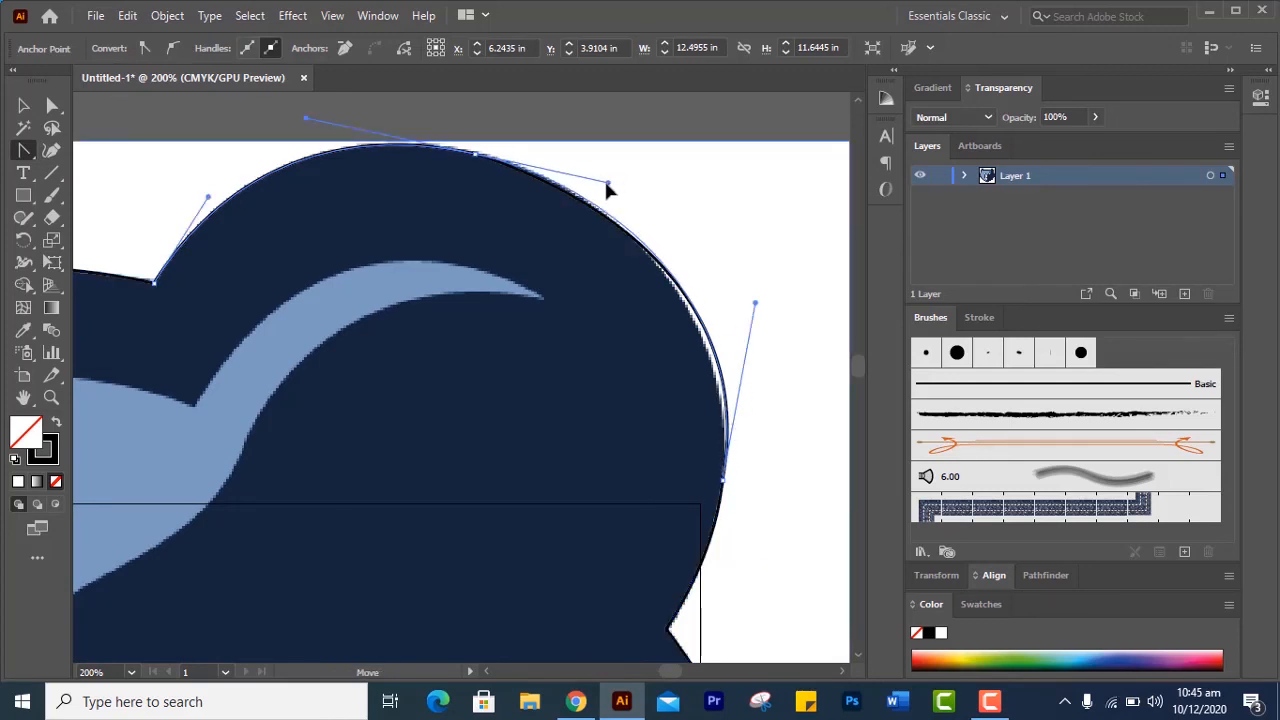
mouse_move(755, 302)
left_mouse_down()
mouse_move(730, 311)
mouse_move(735, 292)
left_mouse_up()
Reshape the left cheek segment just below the upper fur notch so it follows the image's edge
key("space")
left_click_drag(614, 388, 570, 73)
left_click_drag(635, 482, 567, 60)
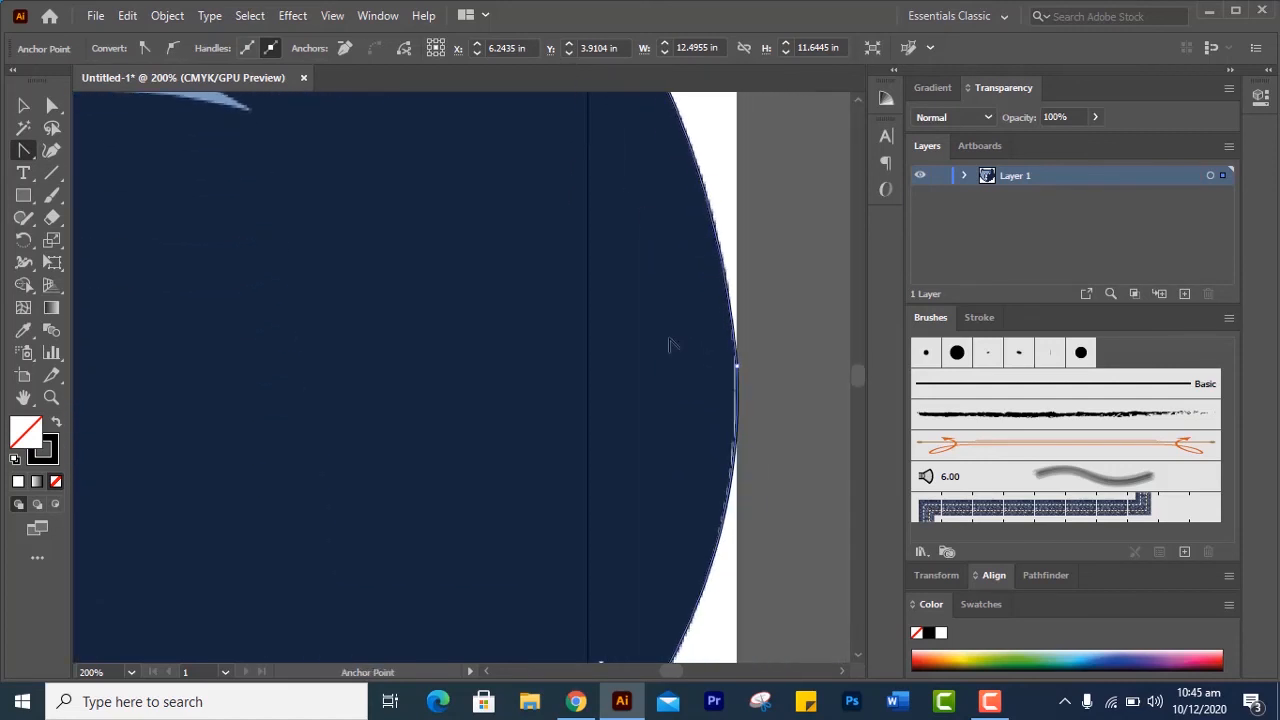
key("space")
left_click_drag(681, 440, 743, 131)
key("space")
left_click_drag(459, 429, 732, 182)
key("space")
left_click_drag(385, 446, 848, 227)
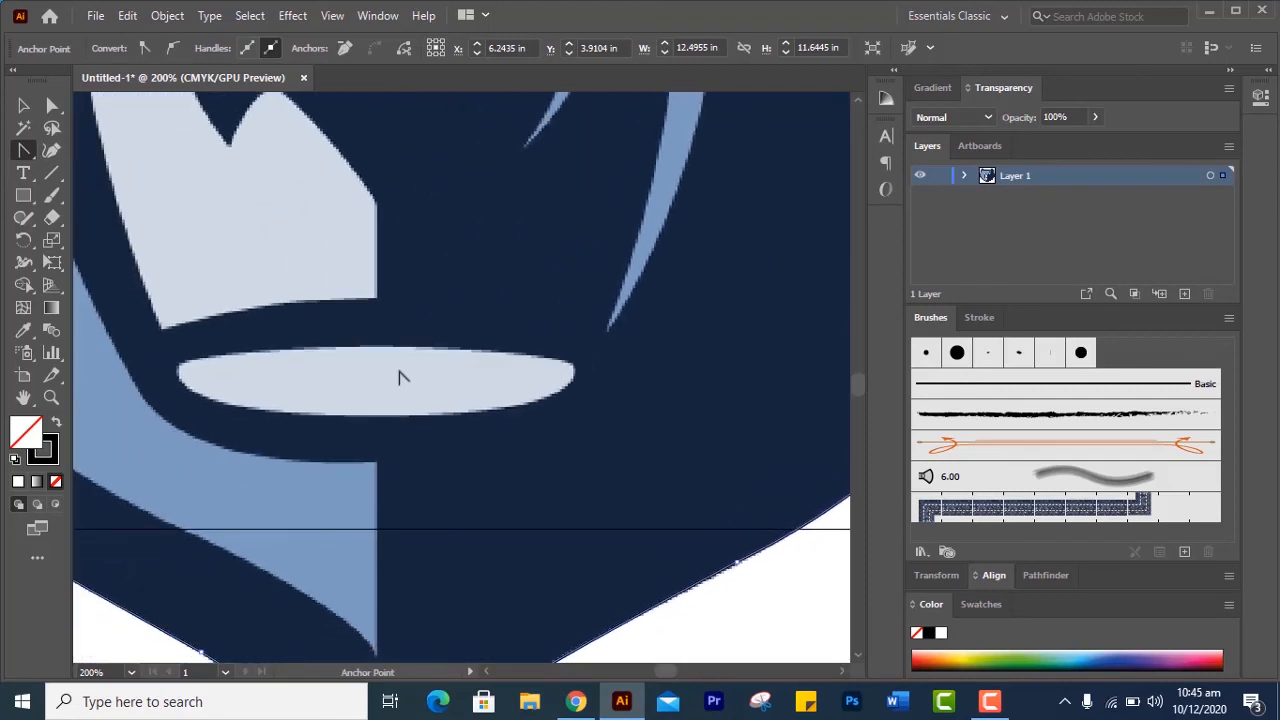
key("space")
left_click_drag(283, 363, 760, 437)
key("space")
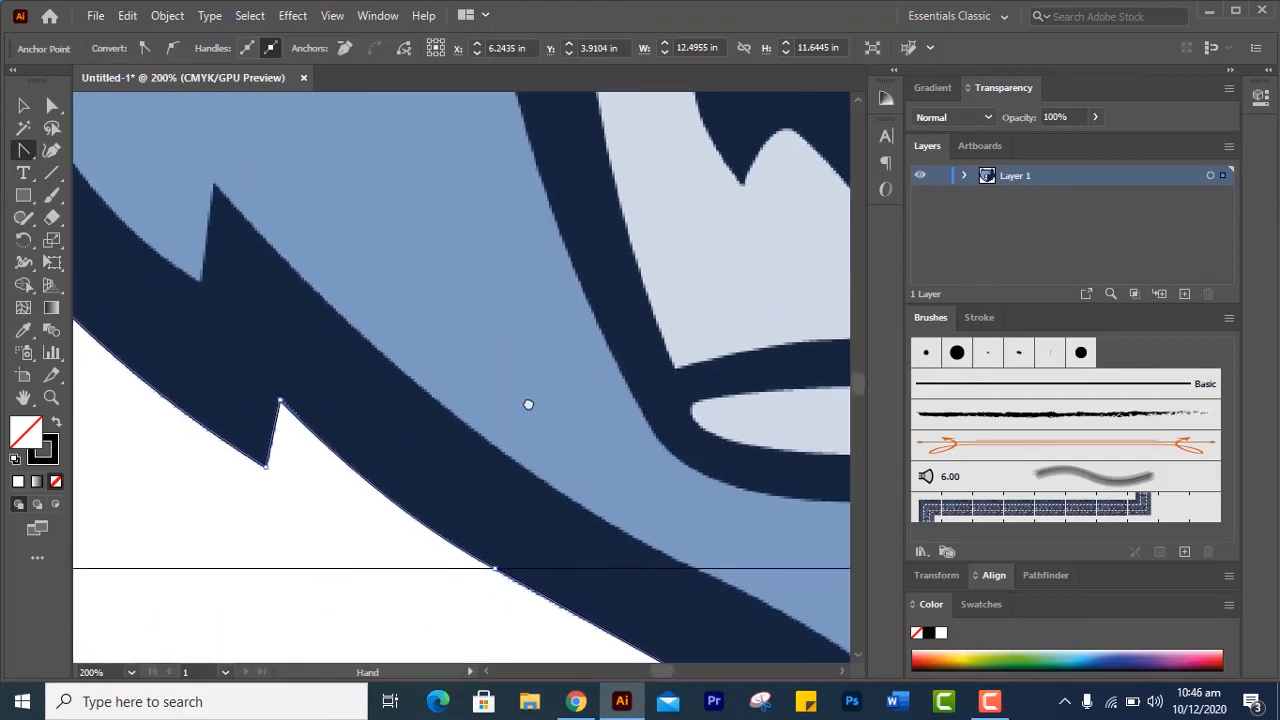
left_click_drag(528, 406, 800, 706)
key("space")
left_click_drag(252, 370, 527, 509)
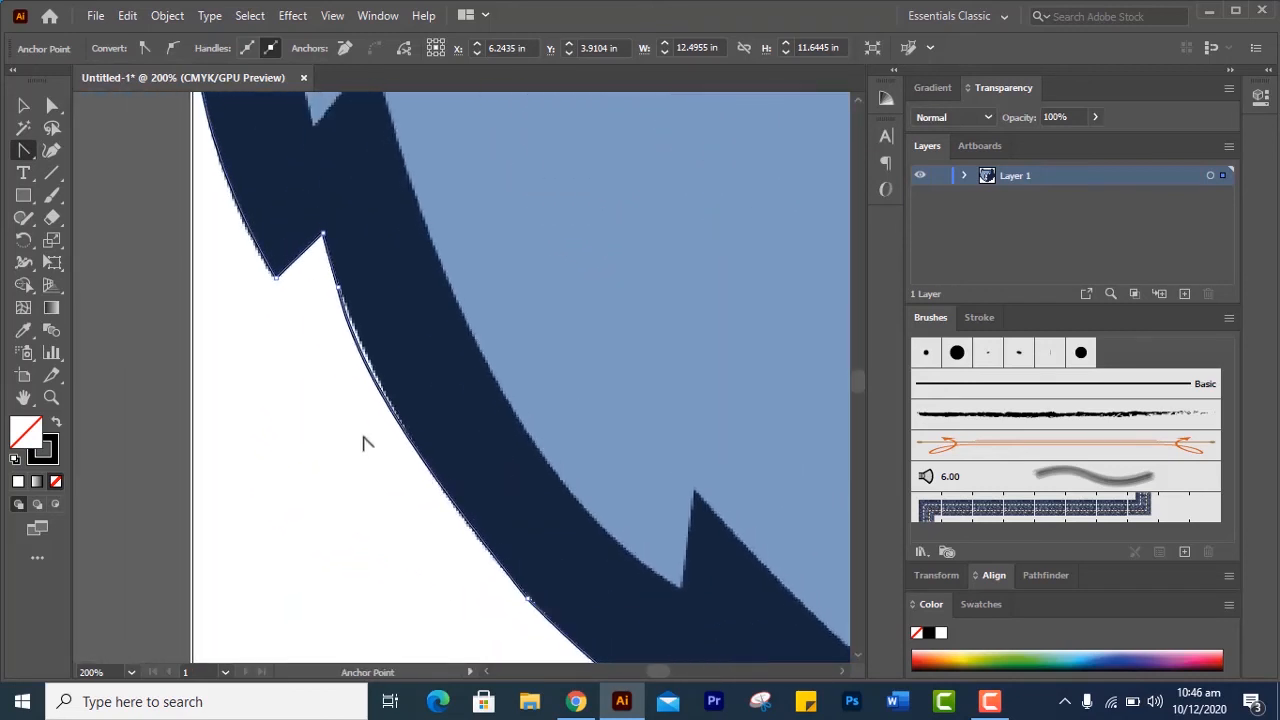
left_click_drag(405, 430, 365, 386)
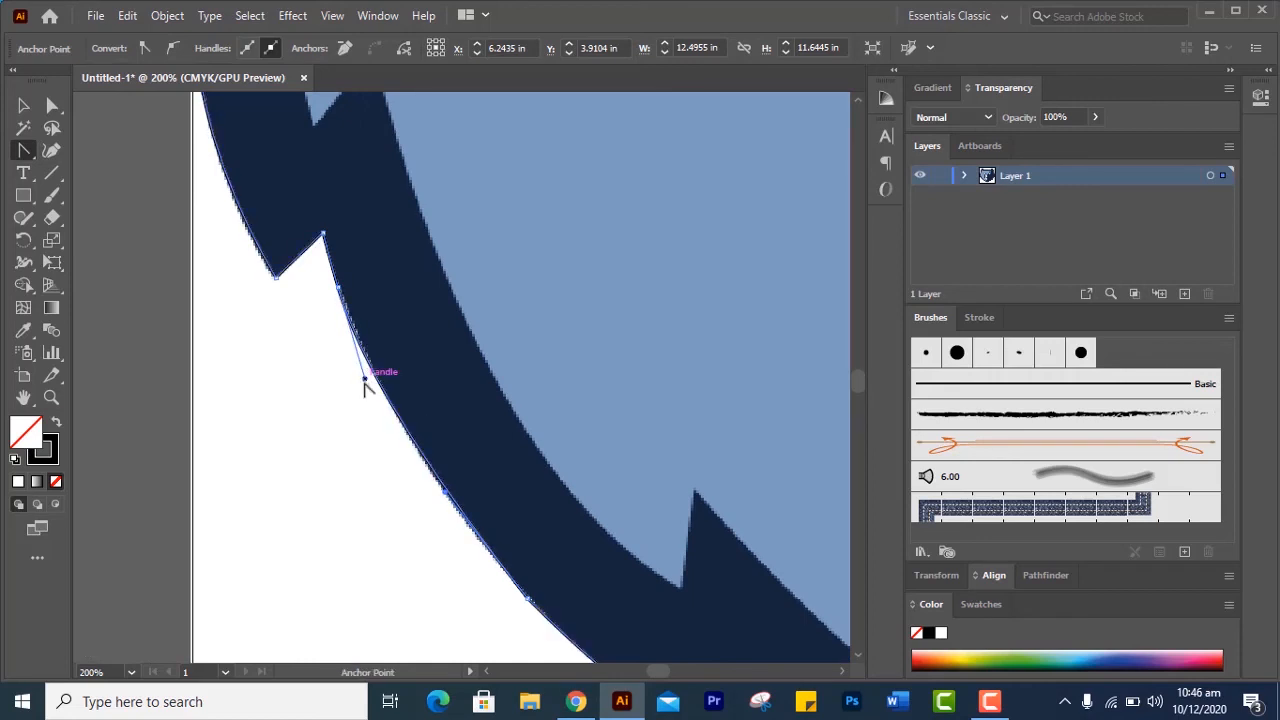
Inspect the head outline along the left cheek, ears and forehead for mismatches with the image
key("space")
left_click_drag(422, 328, 436, 716)
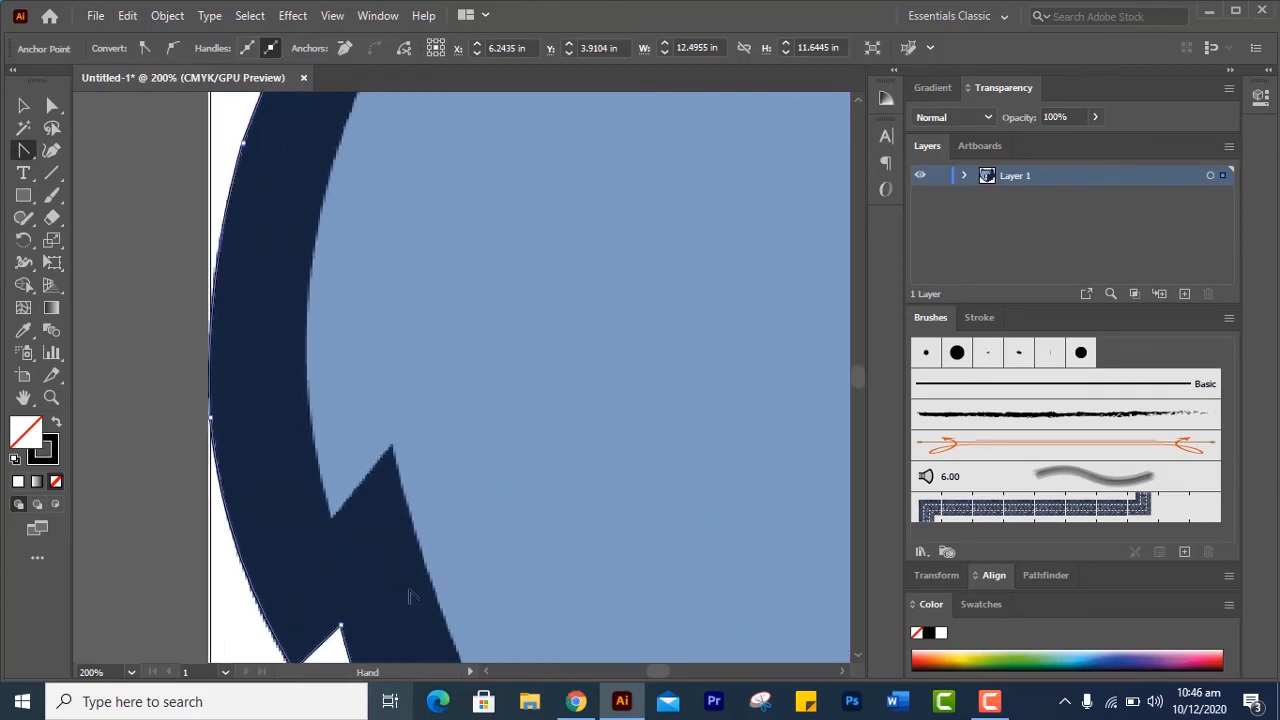
key("space")
left_click_drag(436, 397, 217, 634)
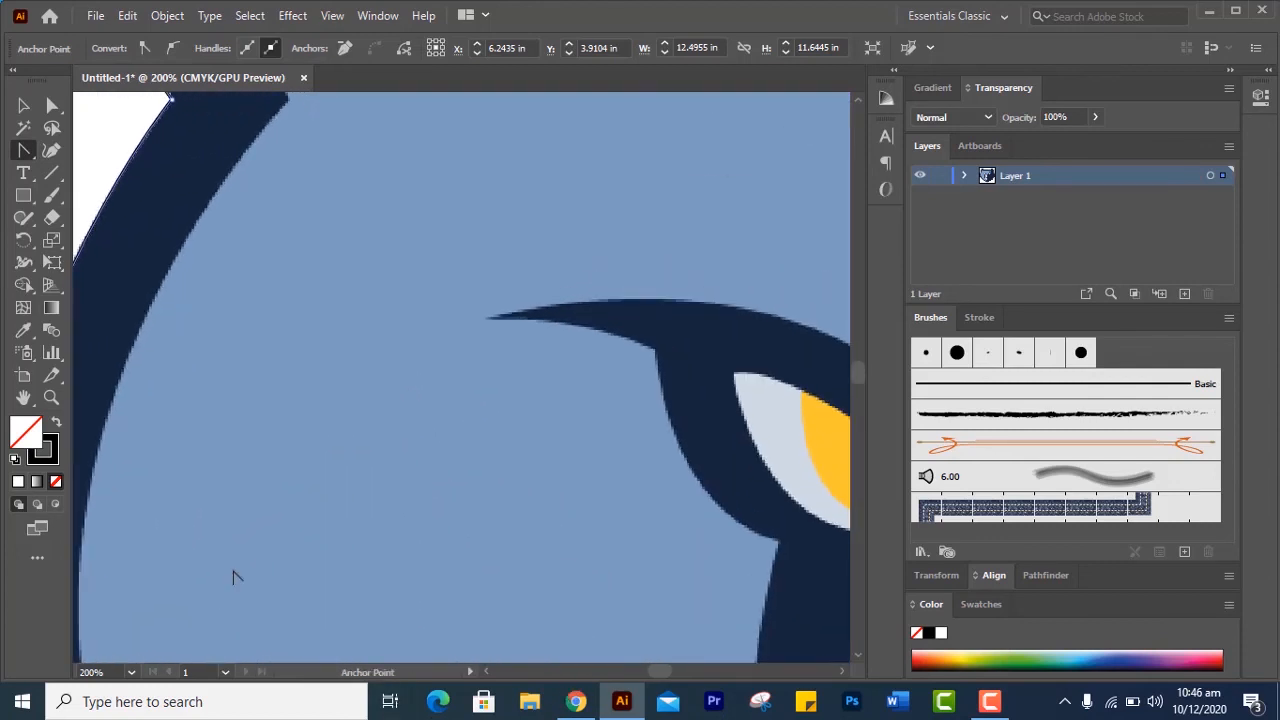
scroll(233, 577, "down", 3)
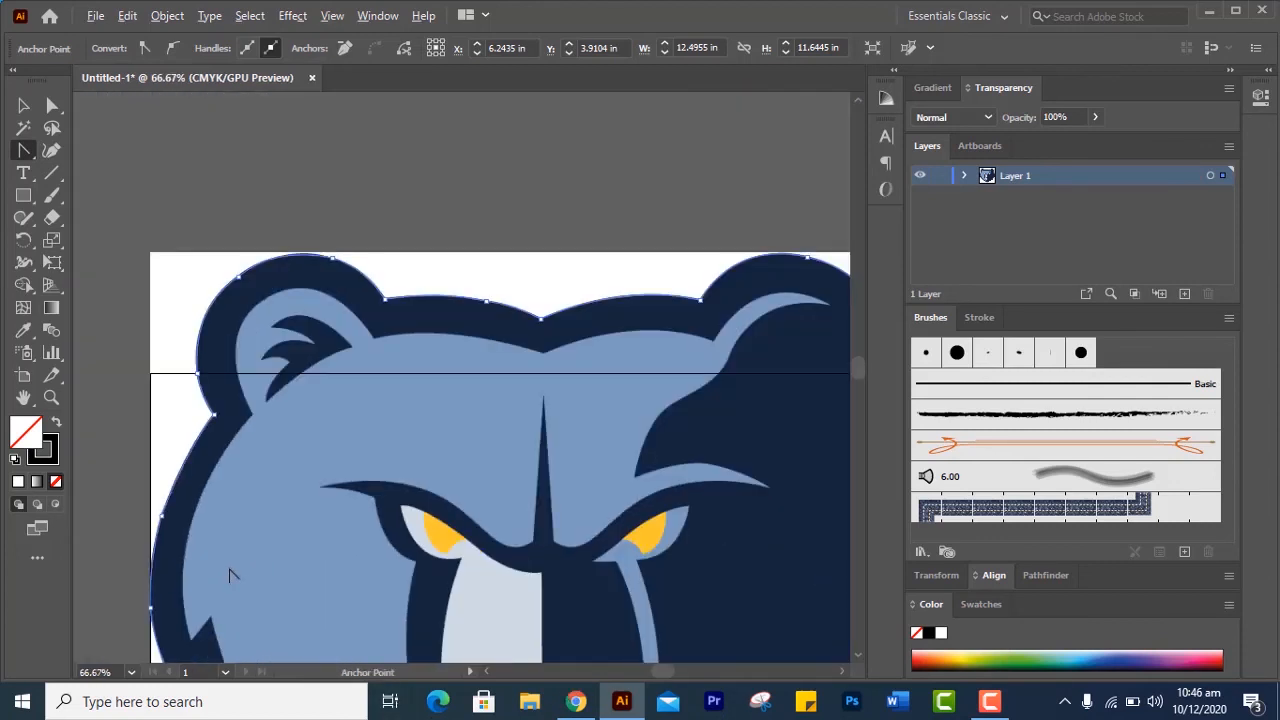
scroll(229, 575, "up", 2)
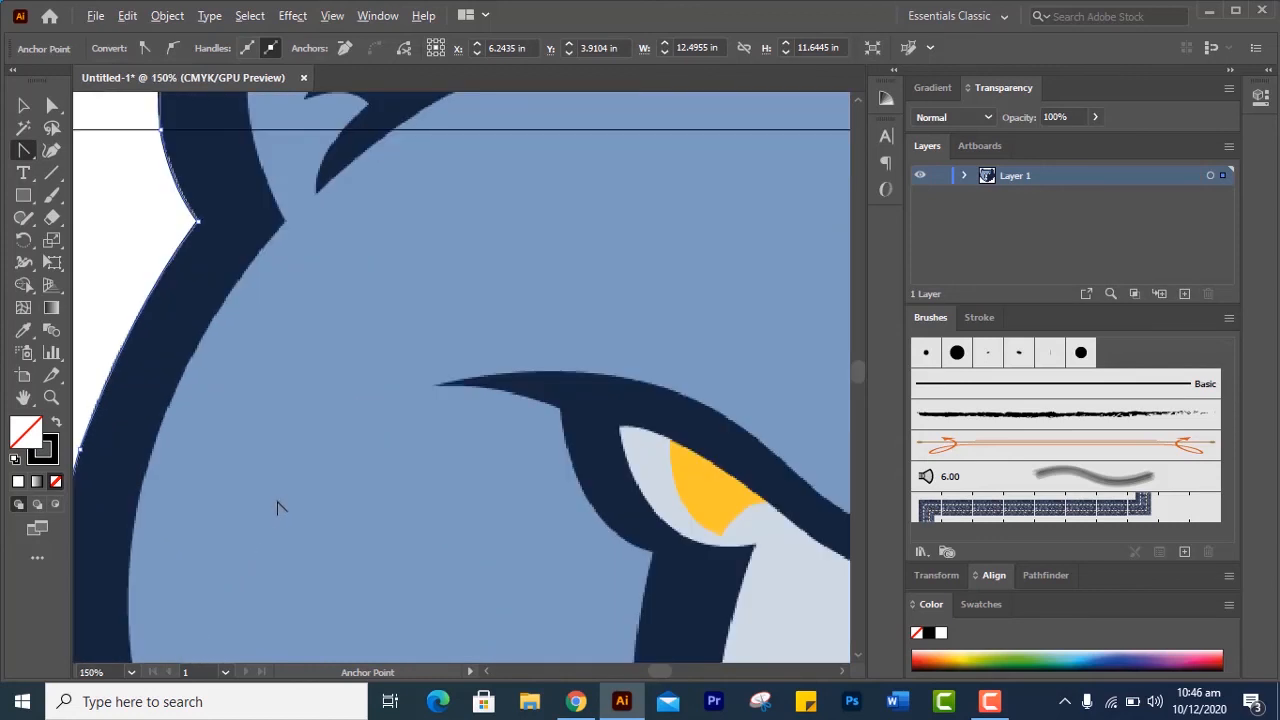
scroll(279, 508, "down", 3)
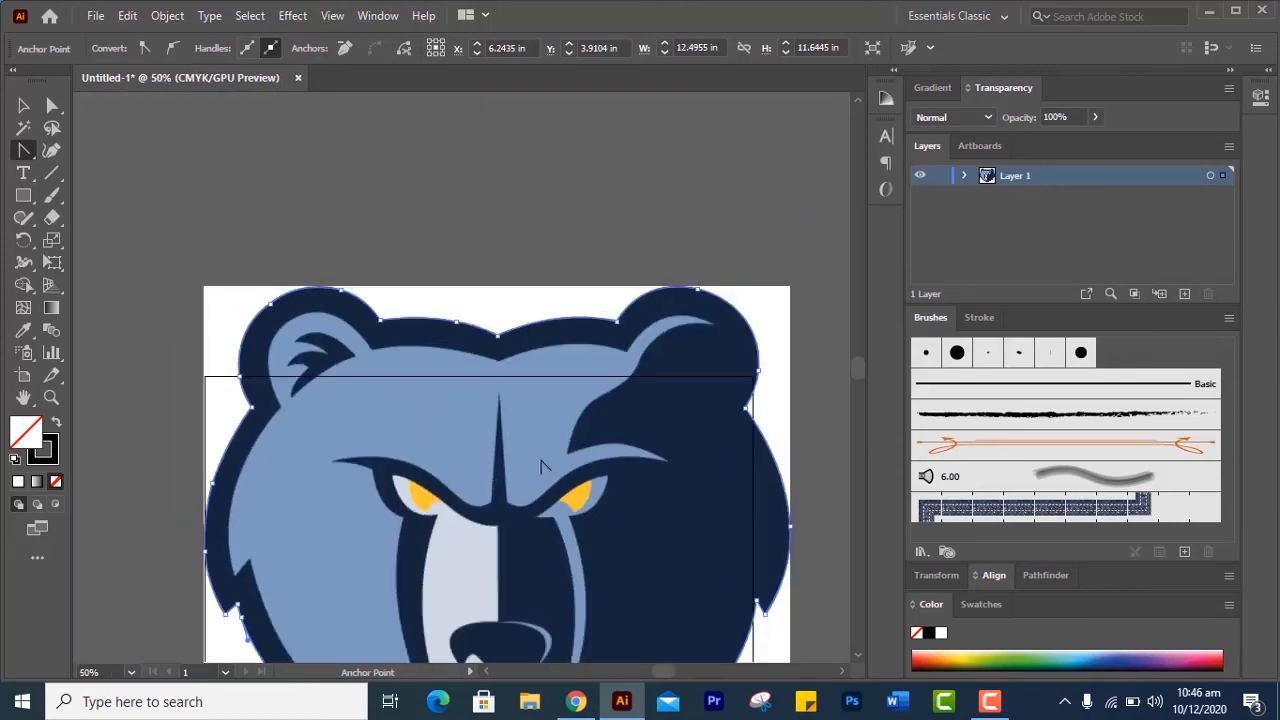
scroll(210, 256, "down", 1)
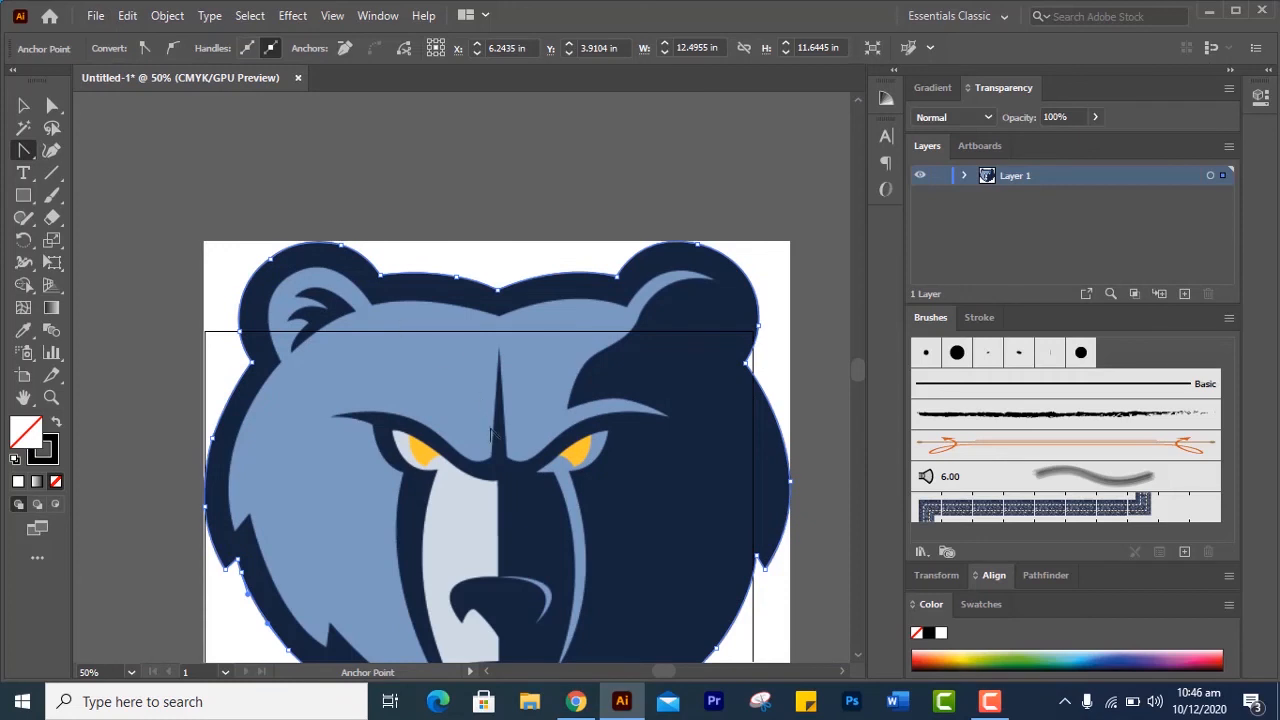
scroll(490, 435, "down", 2)
scroll(490, 435, "up", 4)
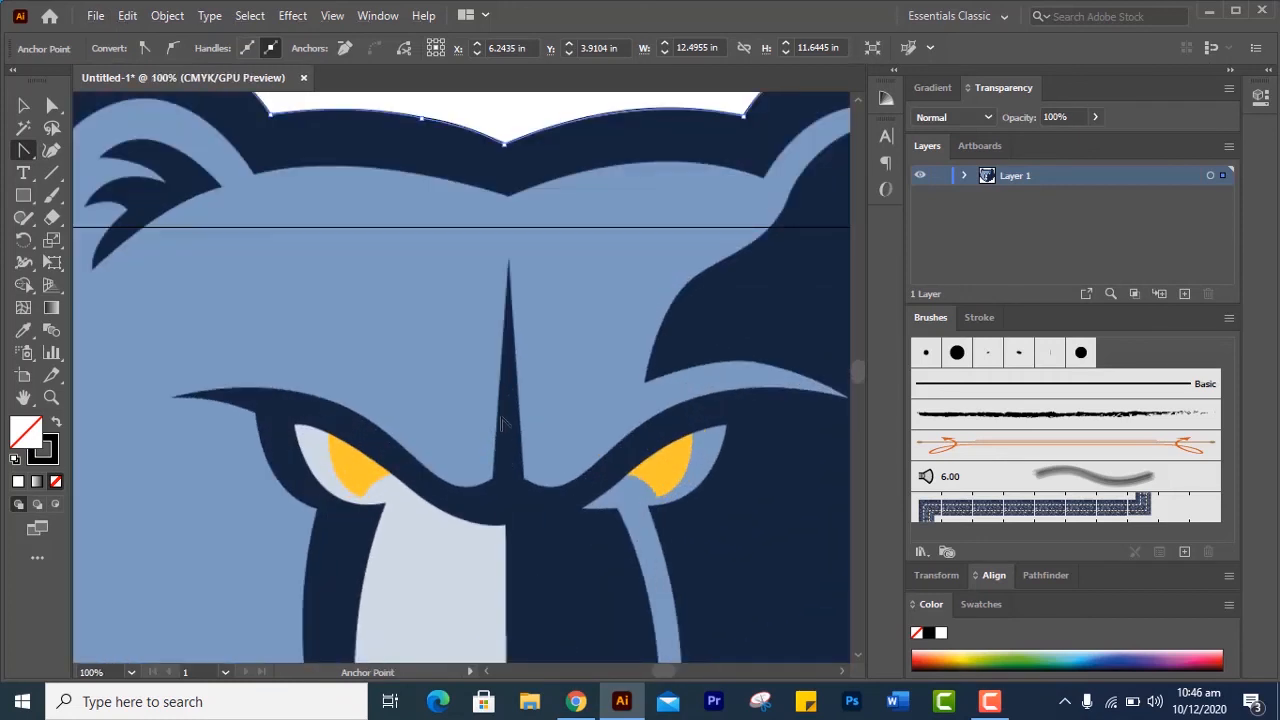
Create a new landscape A4 document, 11.6929 by 8.2677 in, in CMYK color
left_click(24, 106)
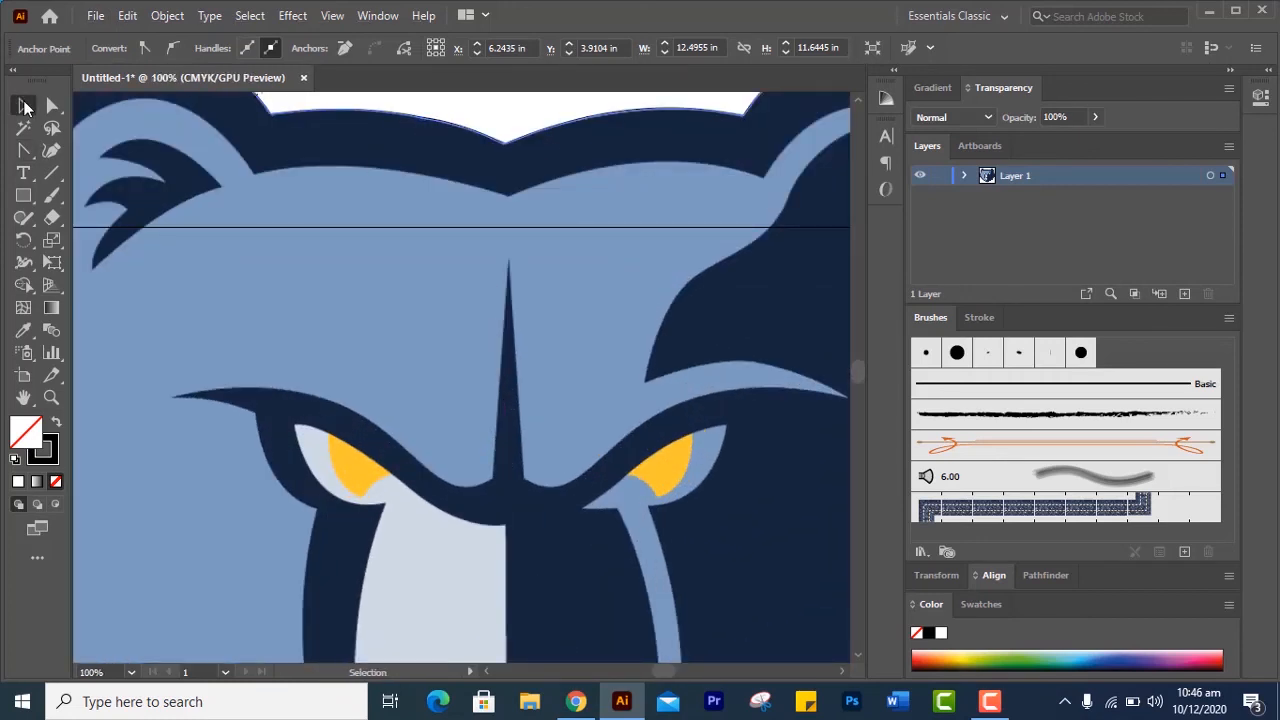
left_click(95, 15)
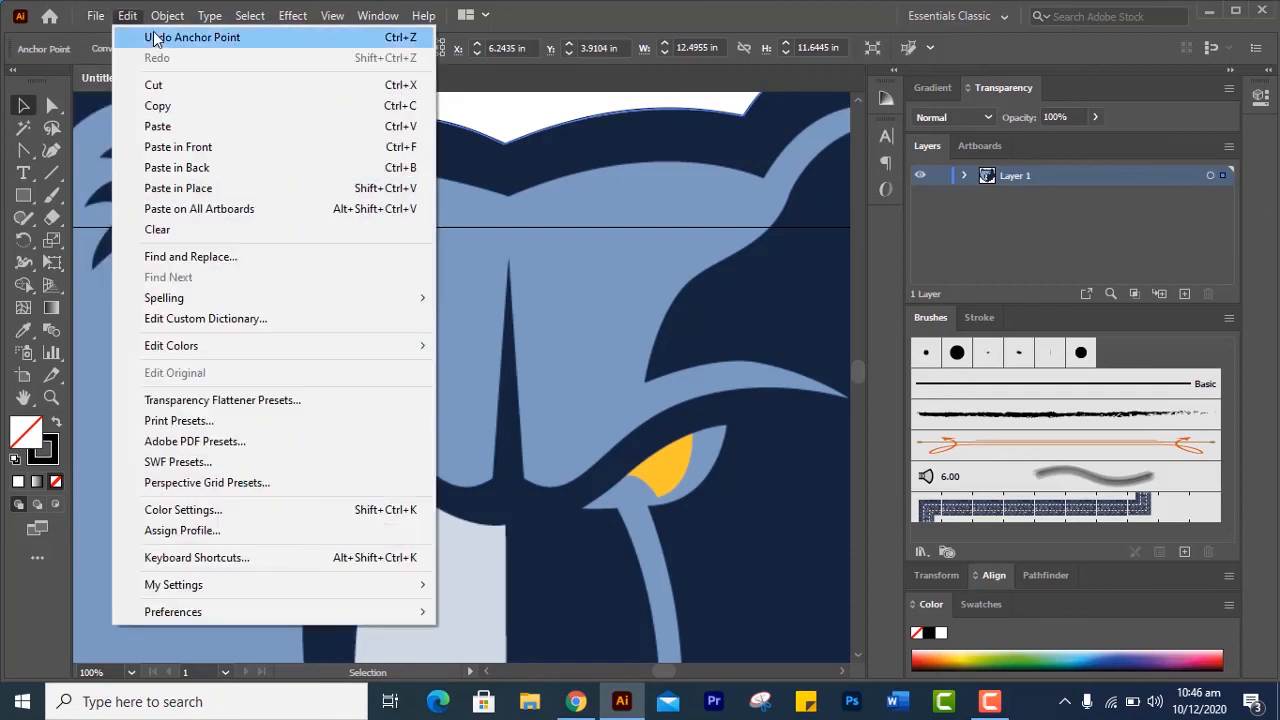
left_click(165, 40)
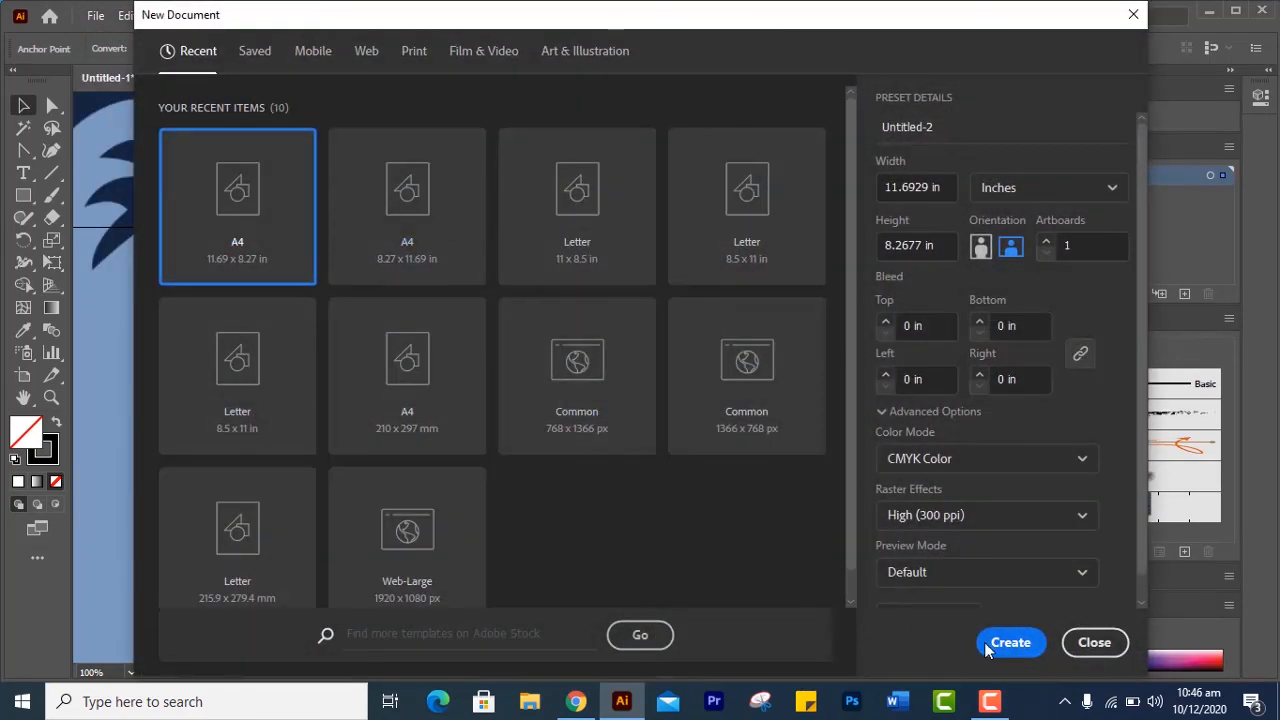
left_click(990, 648)
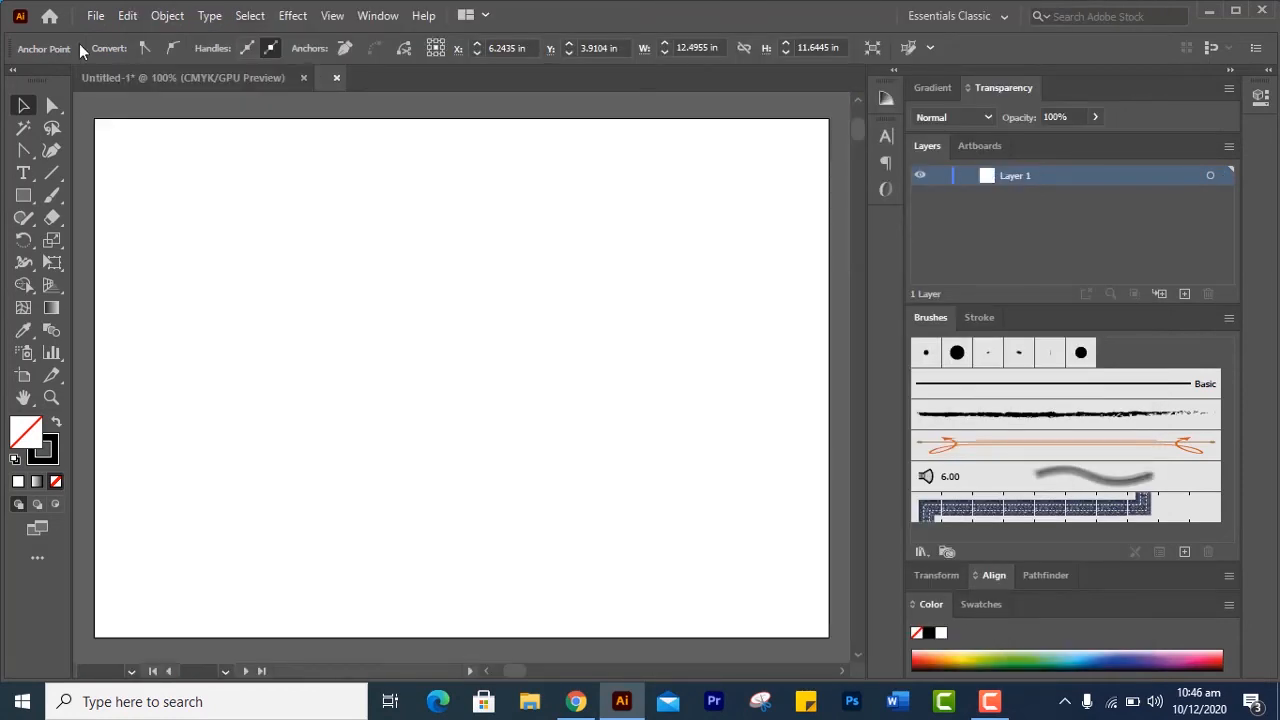
Transfer the traced head outline from Untitled-1 into the Untitled-2 document
left_click(110, 75)
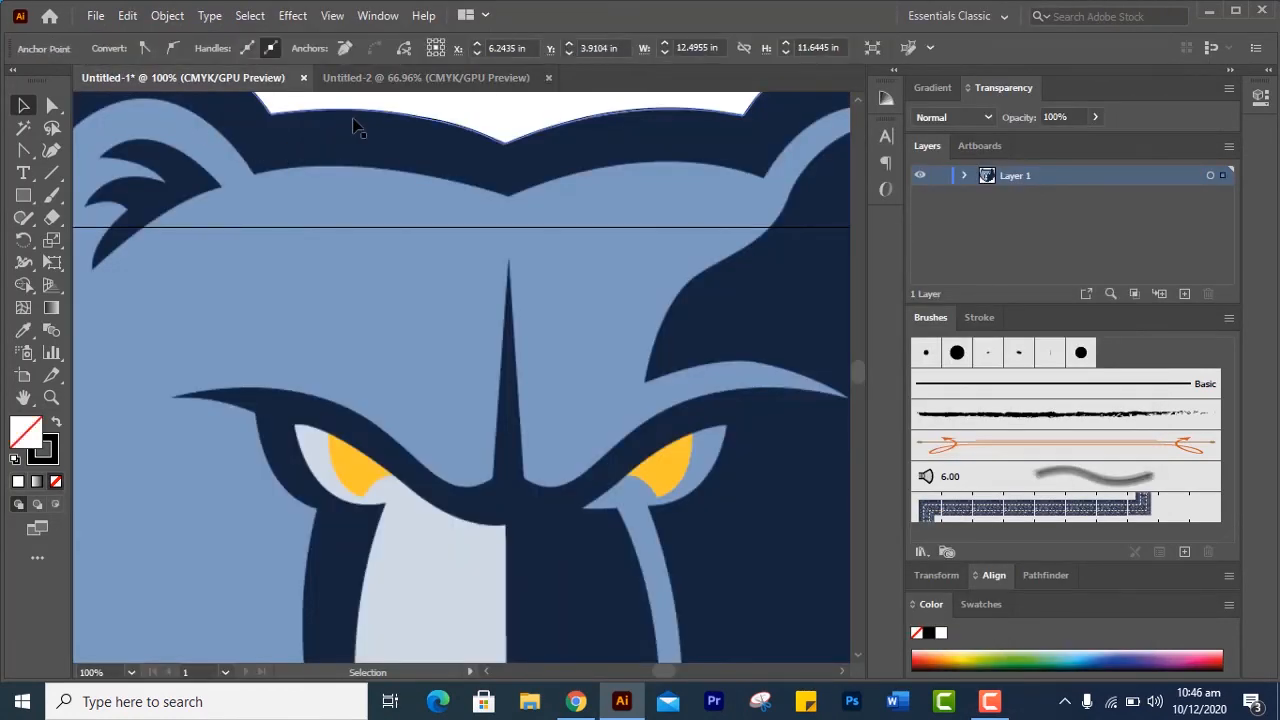
left_click_drag(368, 104, 452, 235)
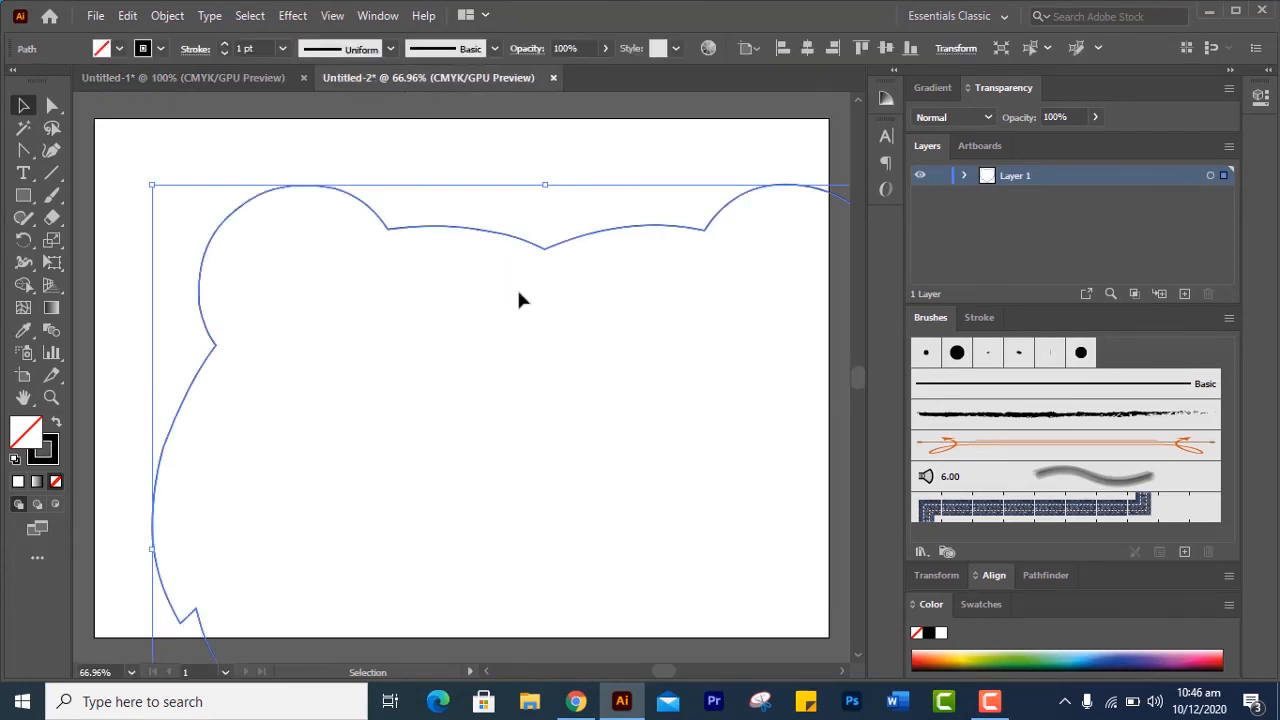
scroll(660, 483, "up", 2)
scroll(655, 473, "down", 2)
Scale the head outline down slightly in proportion and move it toward the artboard's upper left
left_click_drag(148, 182, 168, 202)
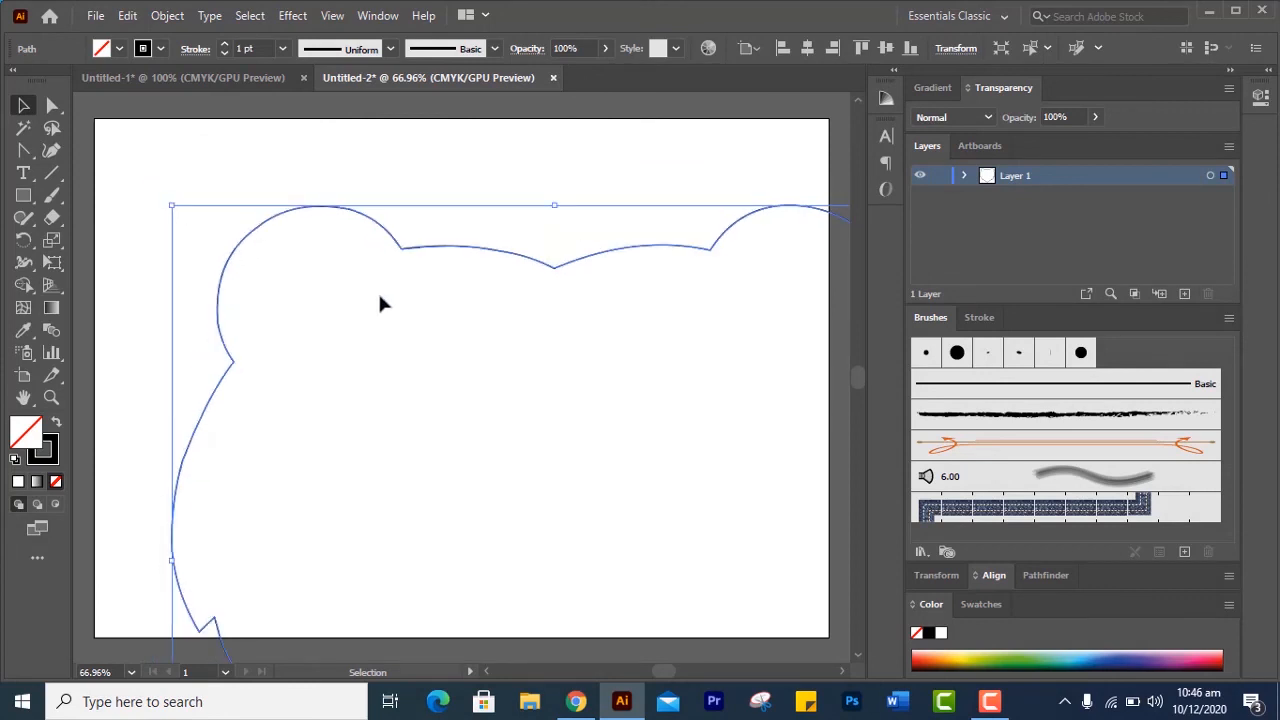
left_click(471, 249)
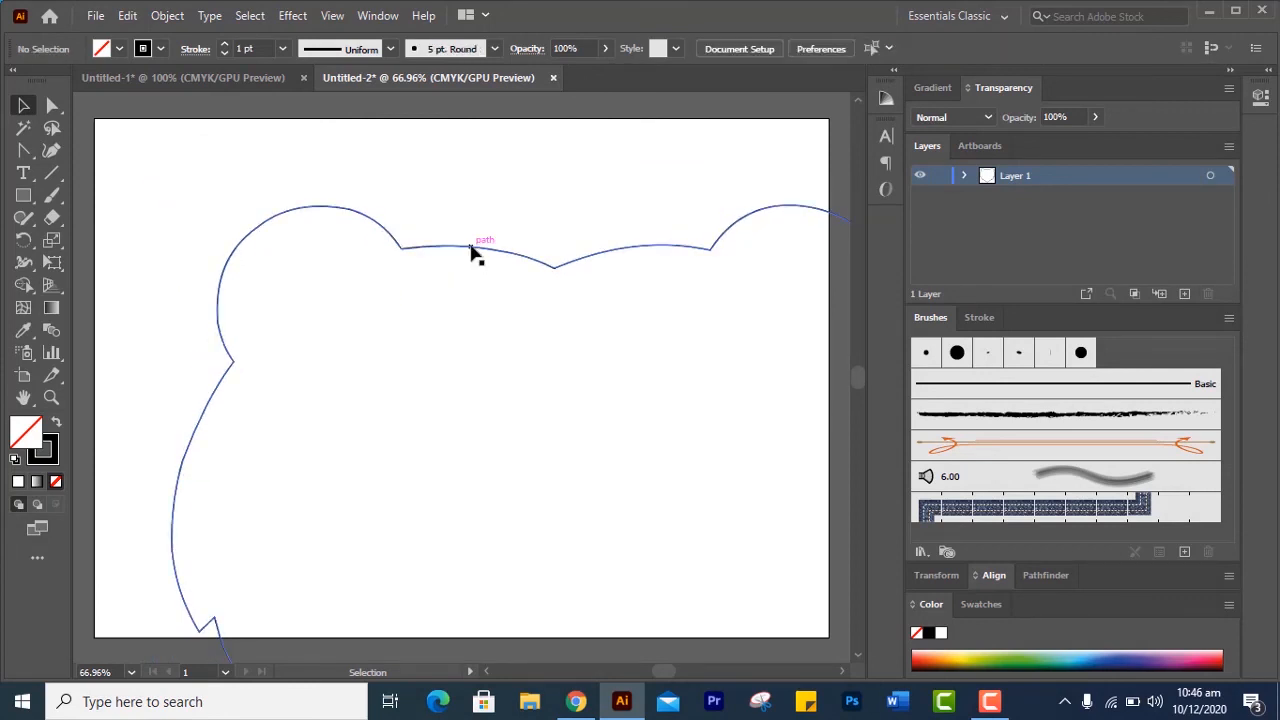
left_click_drag(446, 244, 360, 160)
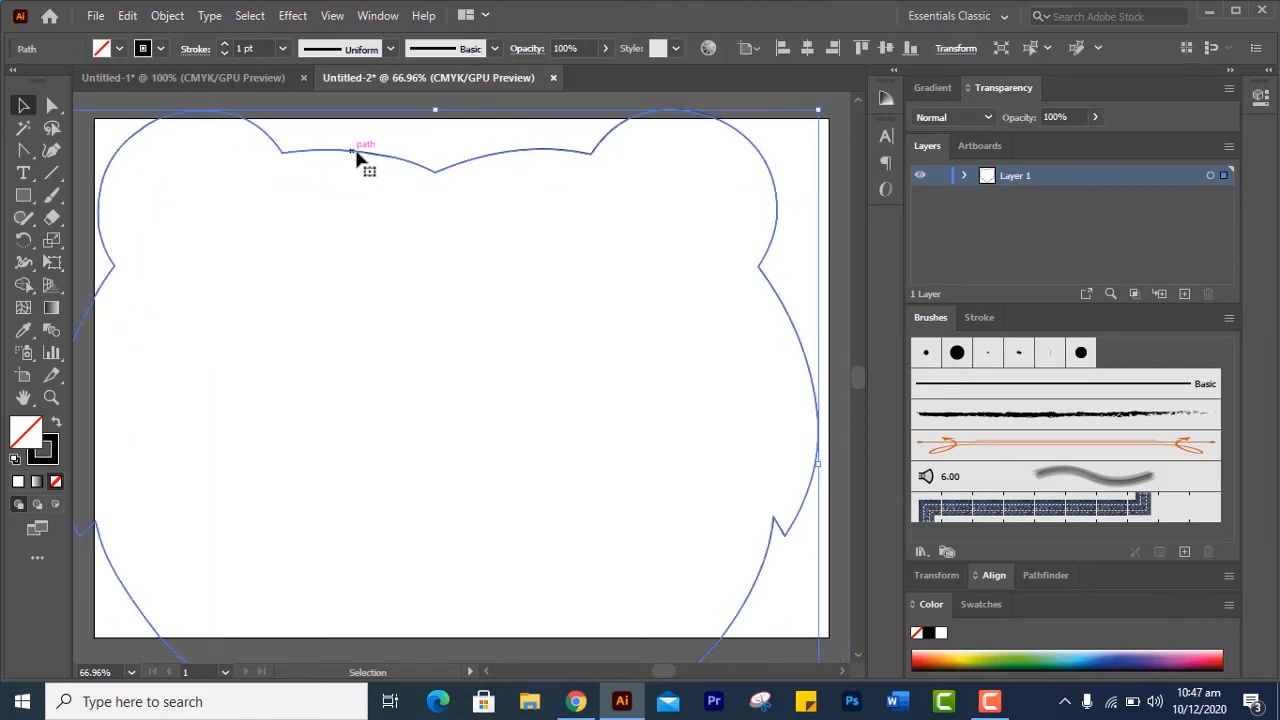
Try to resize the head outline from the lower right corner of its bounding box
scroll(492, 306, "down", 2)
scroll(492, 306, "down", 4)
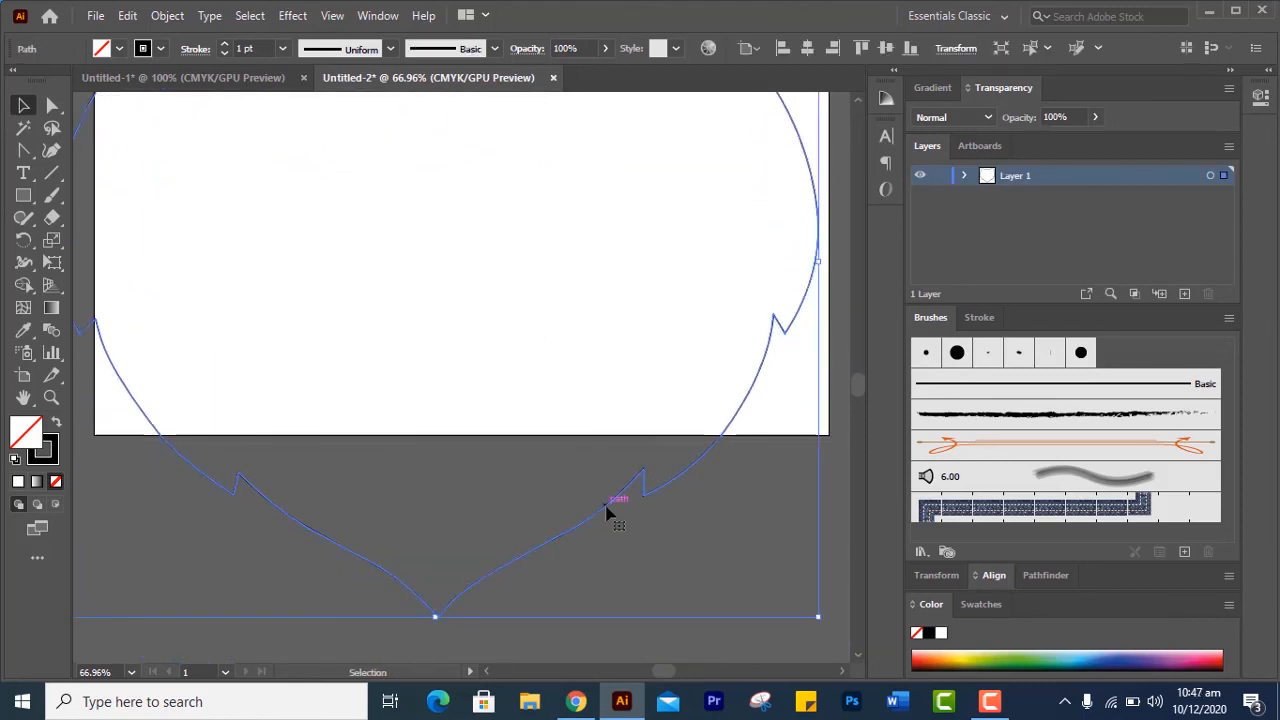
left_click_drag(818, 618, 523, 618)
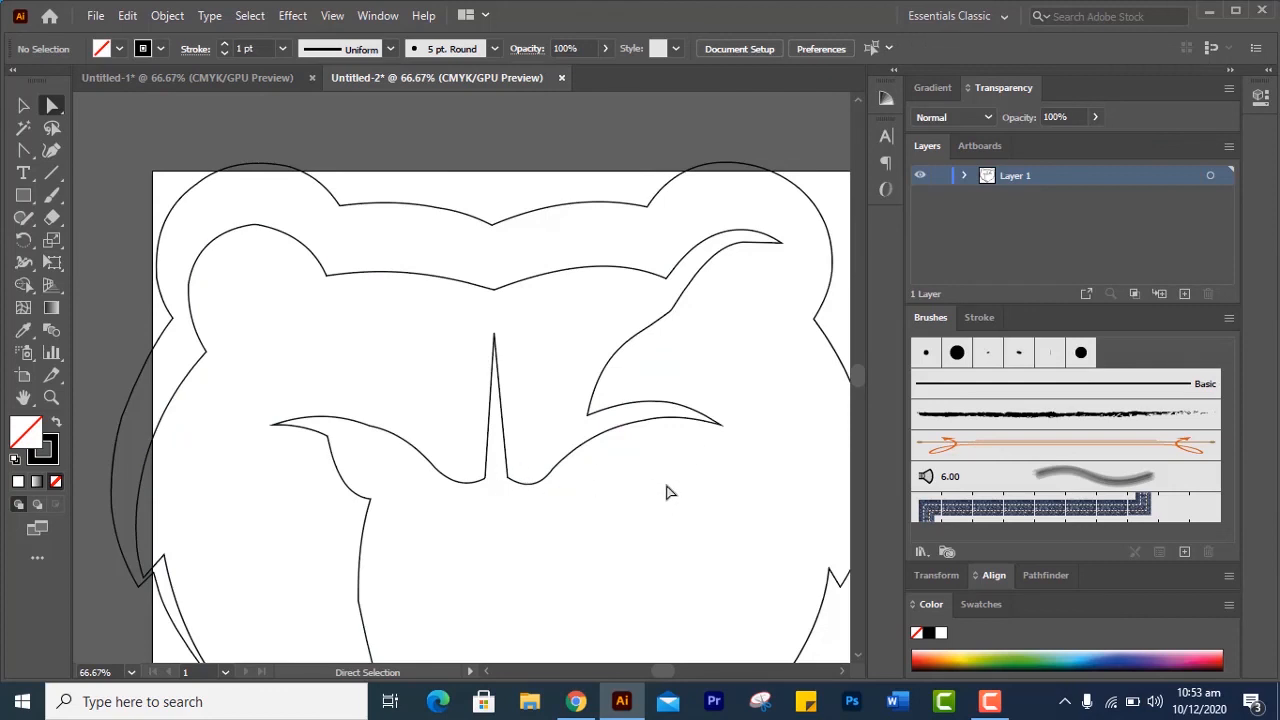
Check the inner face outline against the logo image in Untitled-1, then return to Untitled-2
left_click(247, 80)
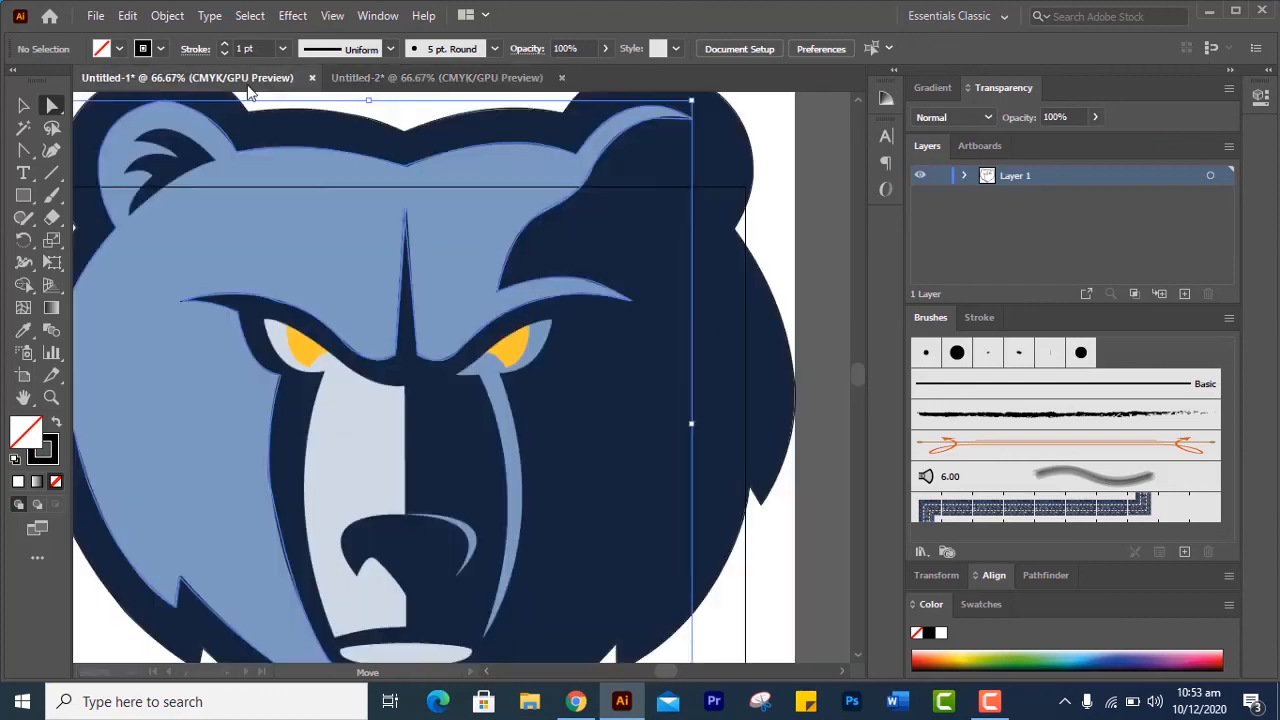
left_click(309, 232)
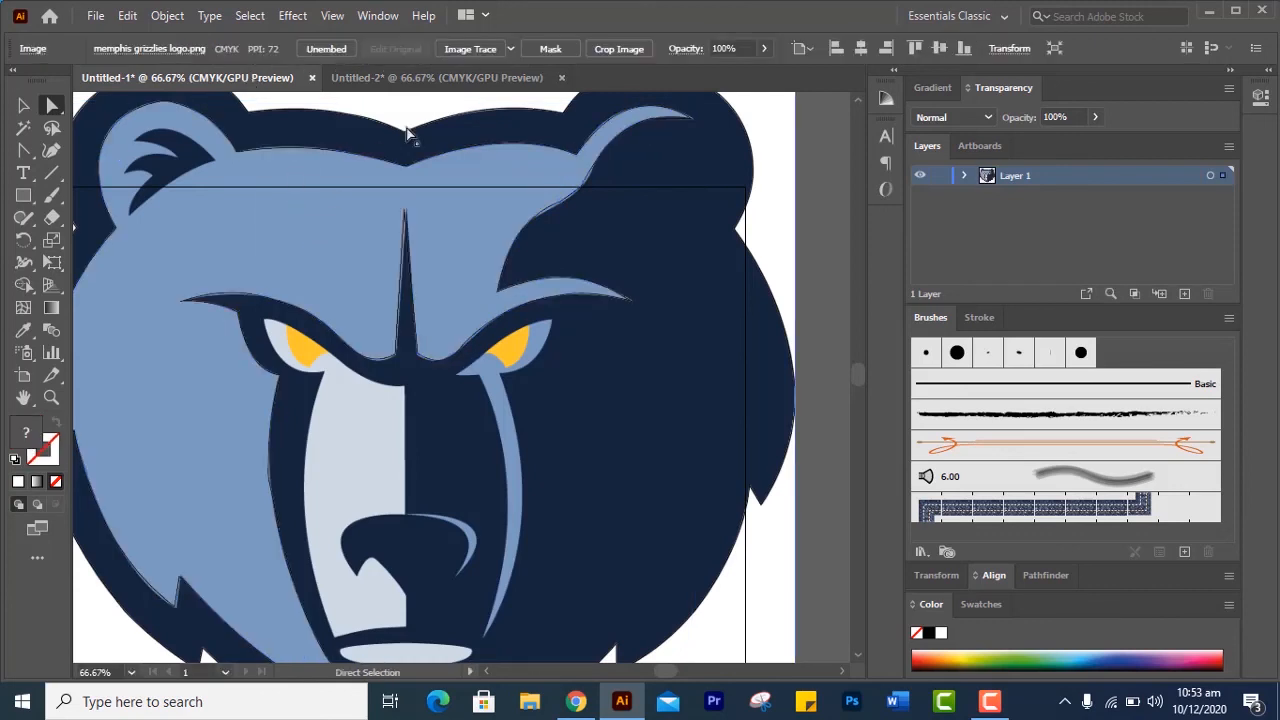
left_click(480, 78)
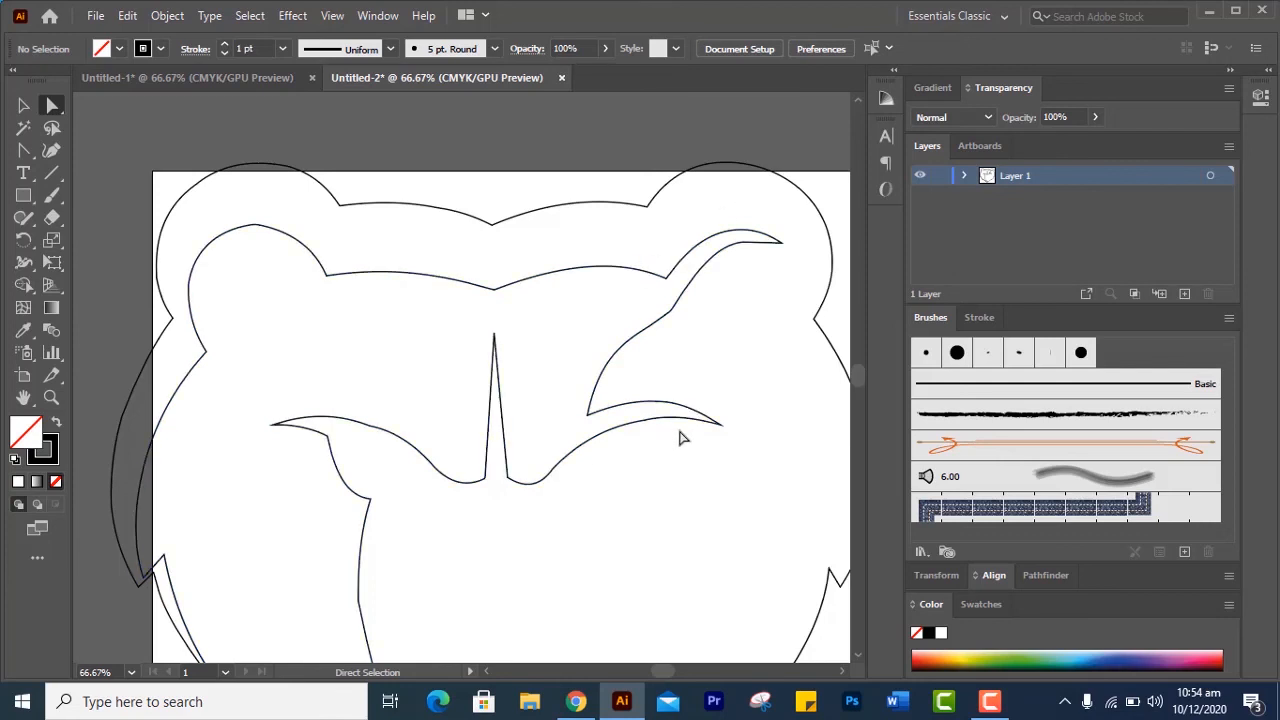
left_click(989, 701)
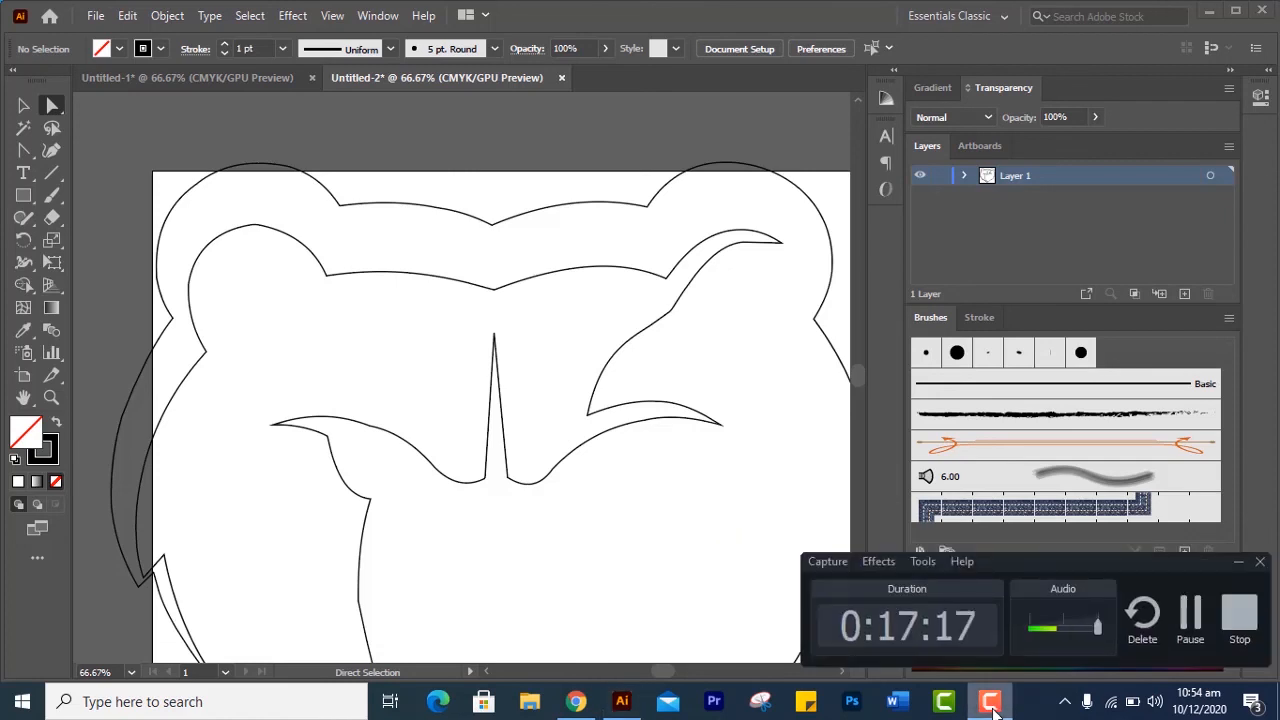